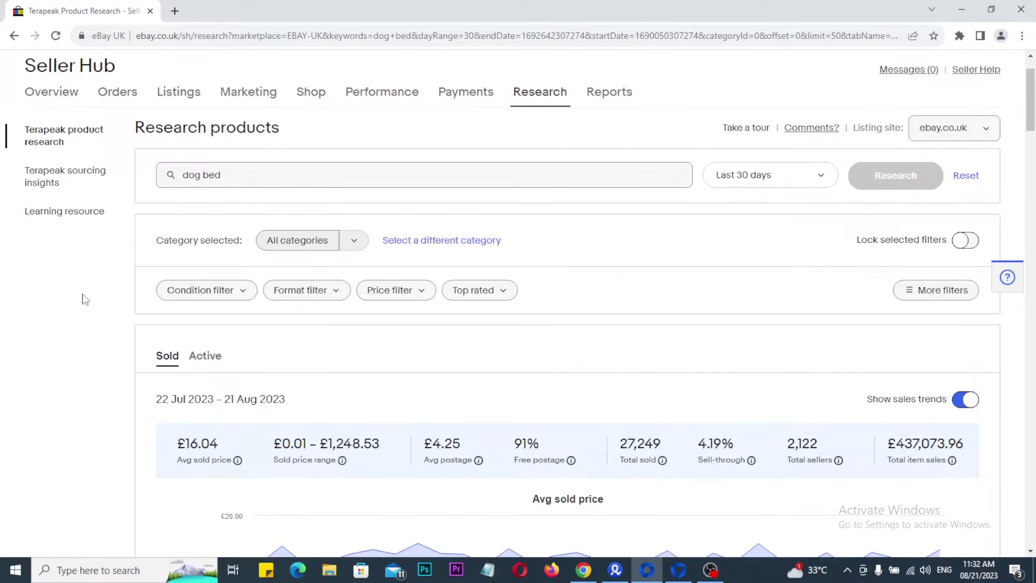
Review the available listing sites for product research, keeping ebay.co.uk as the selected site.
click(969, 131)
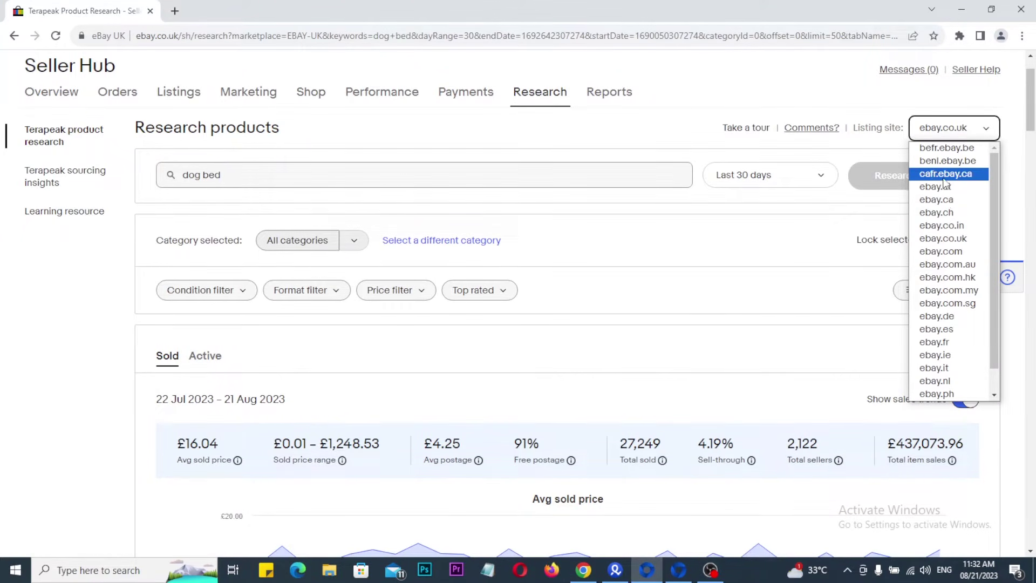
drag(883, 131, 989, 397)
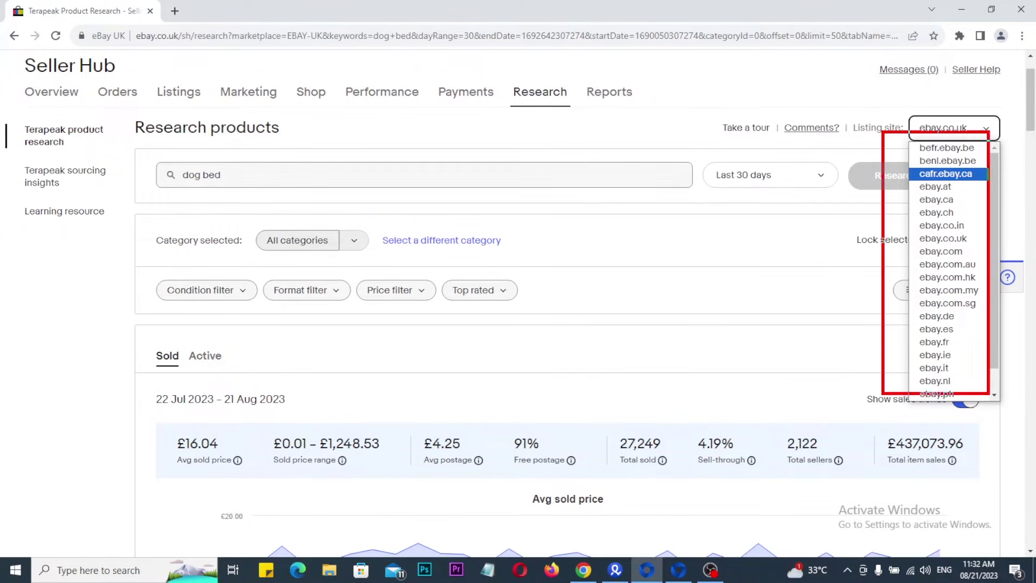
drag(953, 251, 988, 229)
key(Escape)
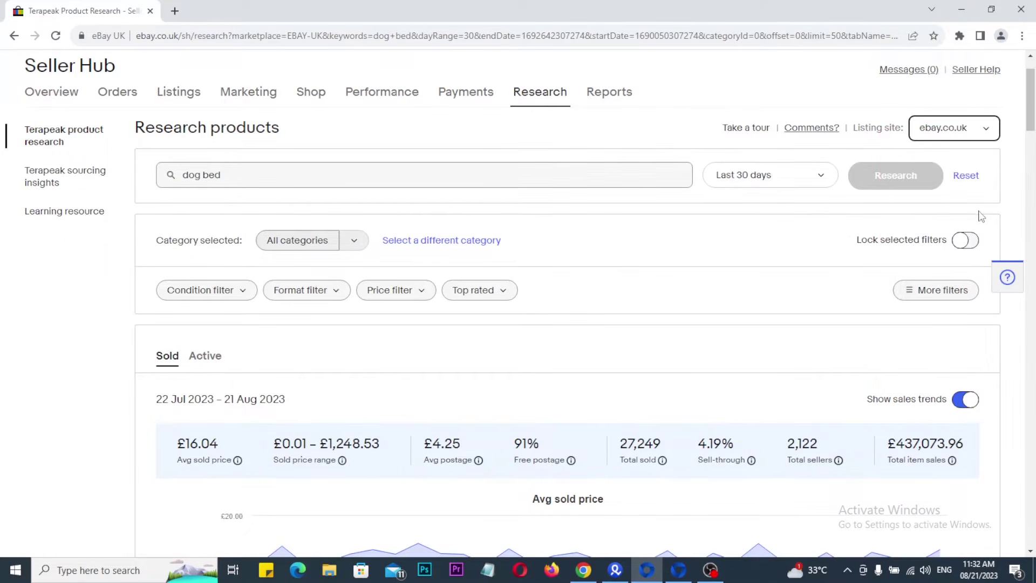
click(967, 130)
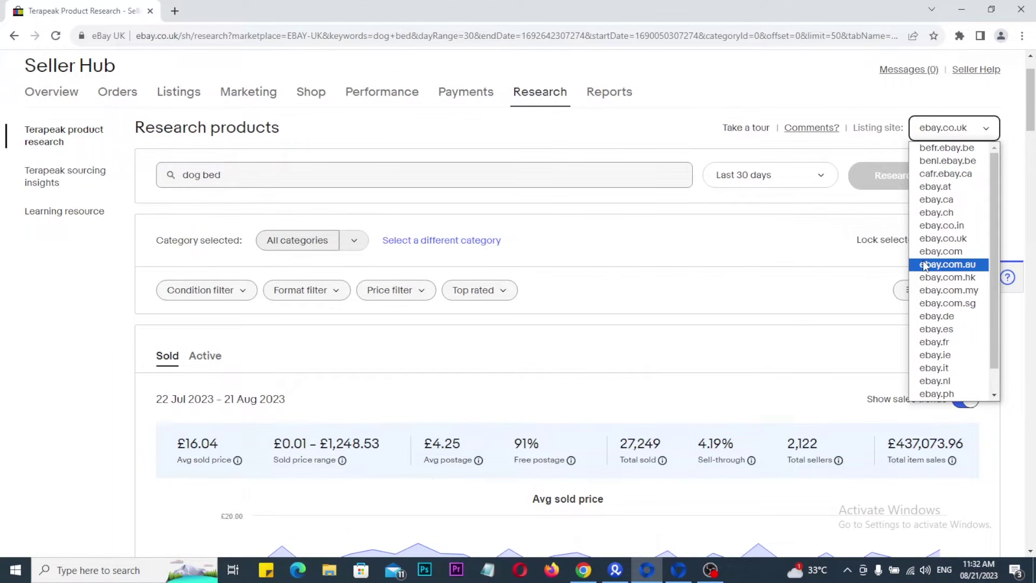
click(70, 270)
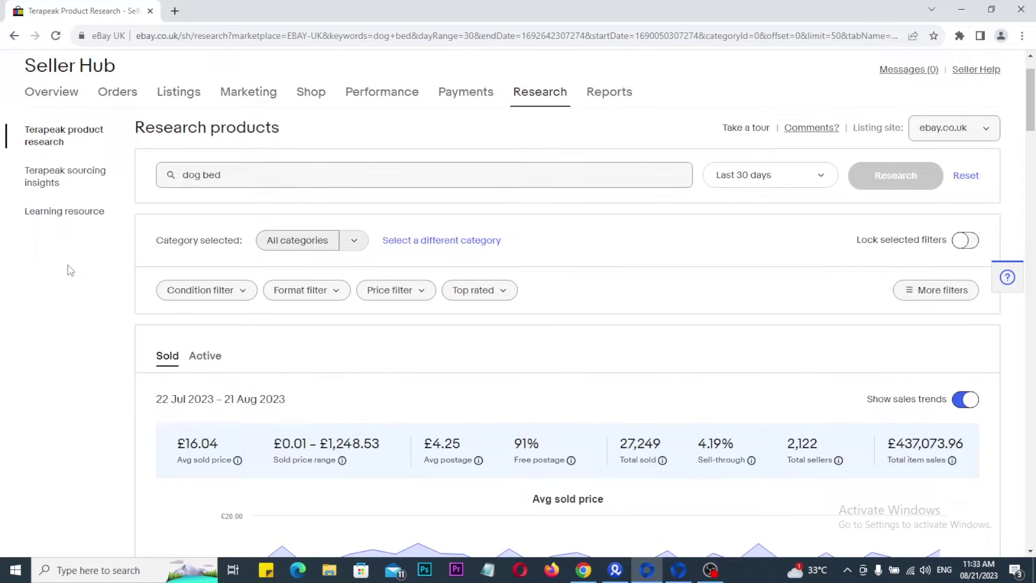
Examine the sold statistics, average sold price chart and first listings for the dog bed research.
scroll(70, 270, down, 2)
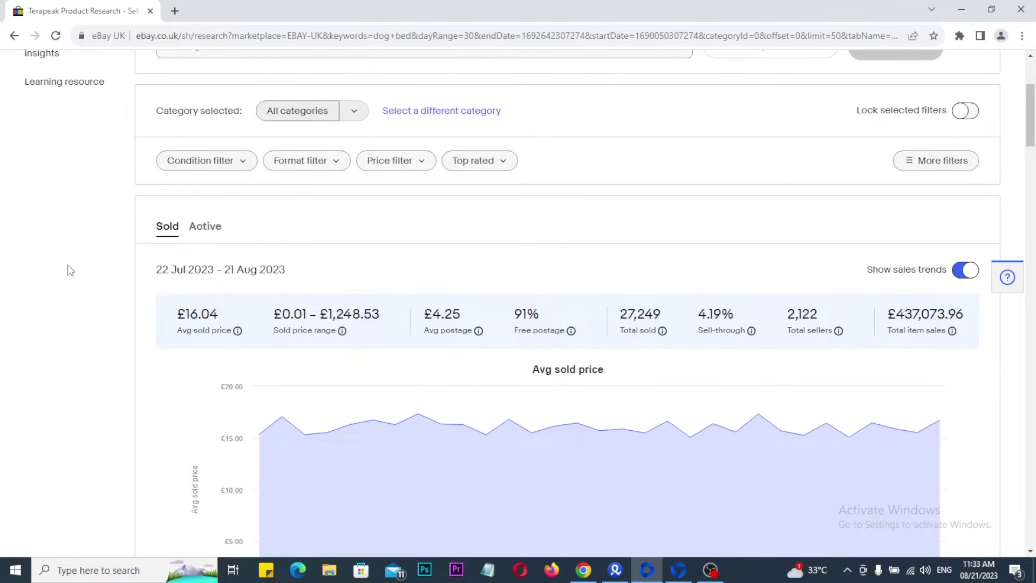
scroll(70, 270, down, 1)
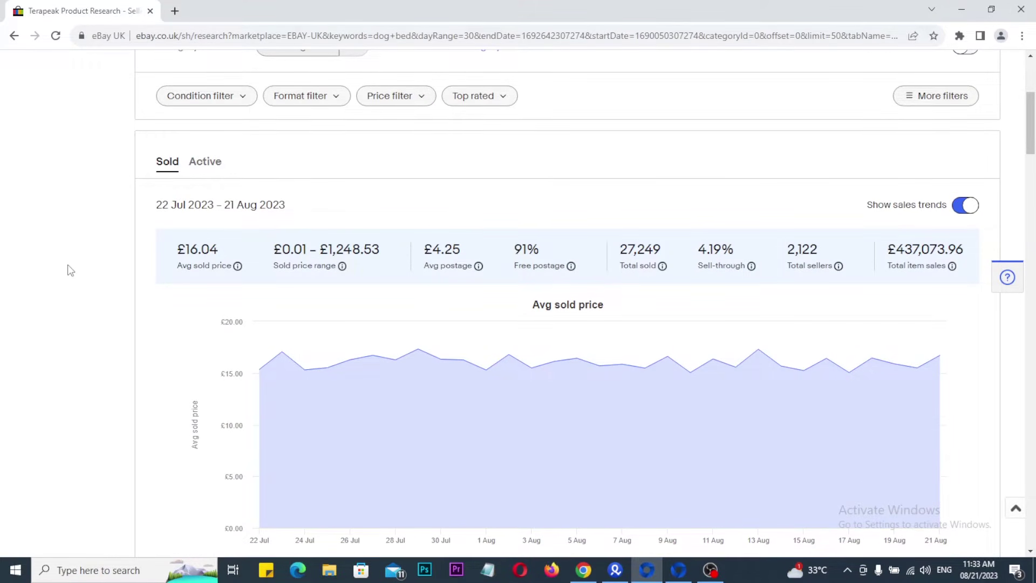
scroll(70, 270, down, 3)
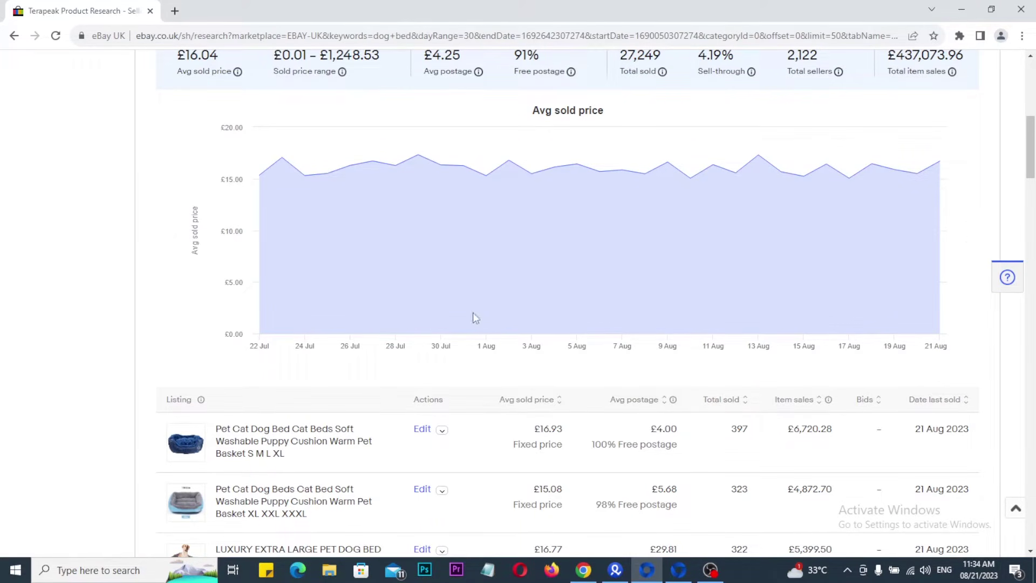
Switch to Multilogin to view the browser profile list.
click(613, 573)
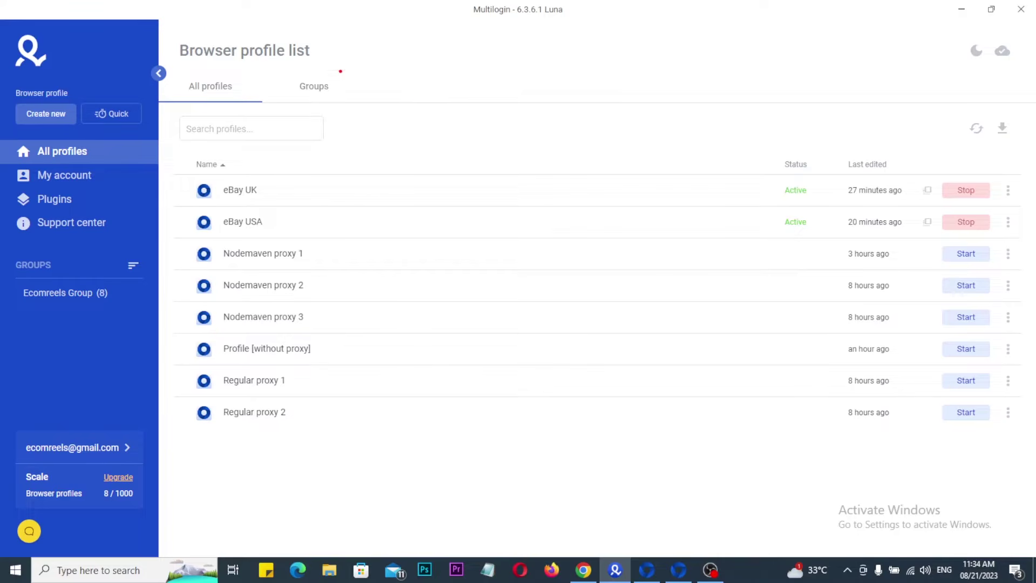
drag(346, 51, 505, 177)
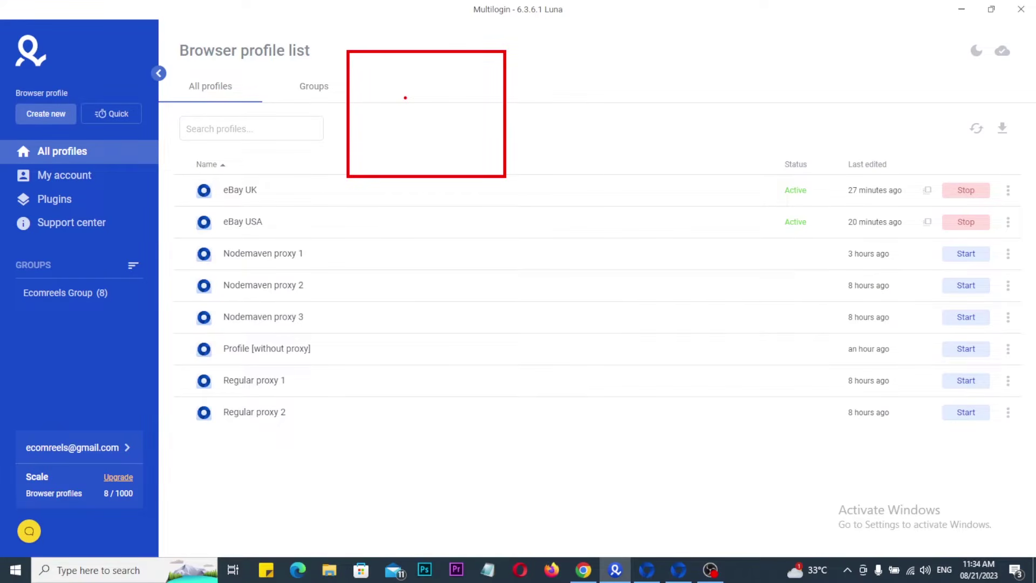
drag(407, 90, 399, 127)
mouse_move(427, 78)
mouse_down()
mouse_move(428, 122)
mouse_move(452, 86)
mouse_move(473, 86)
mouse_move(413, 146)
mouse_move(344, 112)
mouse_up()
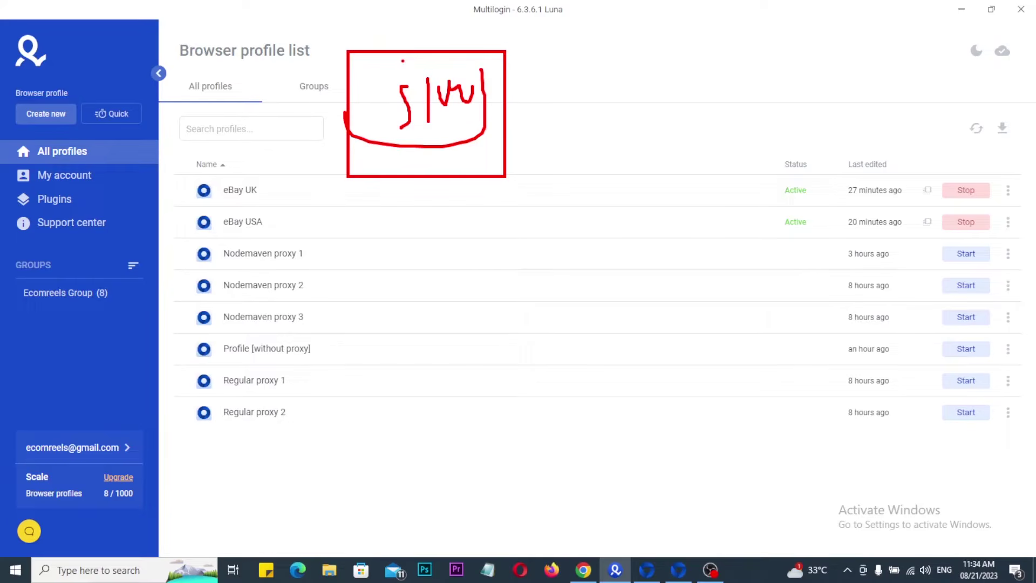
drag(586, 40, 760, 199)
mouse_move(633, 96)
mouse_down()
mouse_move(633, 120)
mouse_move(650, 97)
mouse_up()
mouse_move(661, 98)
mouse_down()
mouse_move(668, 143)
mouse_move(674, 101)
mouse_move(712, 76)
mouse_move(719, 44)
mouse_up()
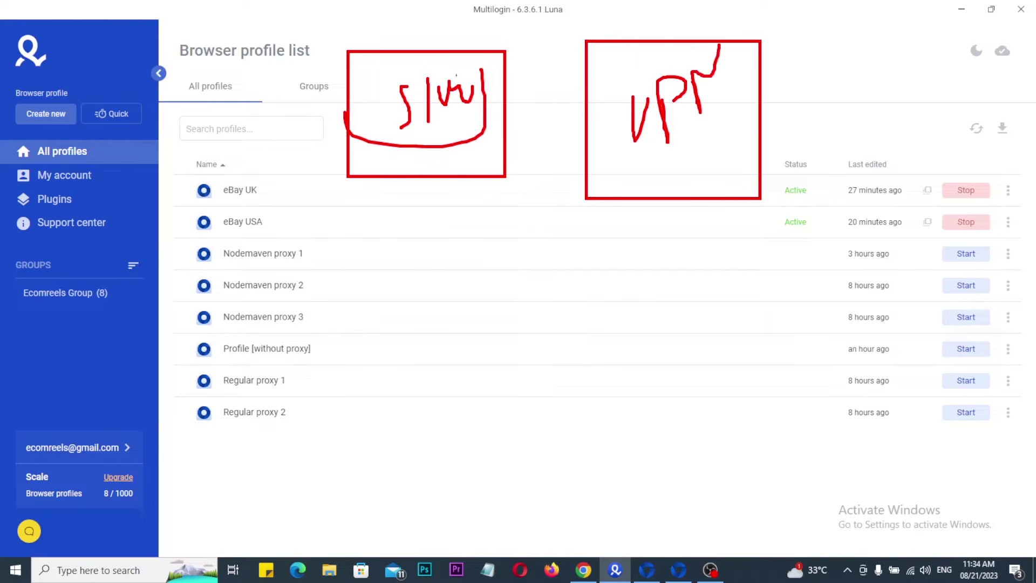
drag(401, 22, 429, 3)
mouse_move(441, 47)
mouse_down()
mouse_move(454, 16)
mouse_move(522, 45)
mouse_up()
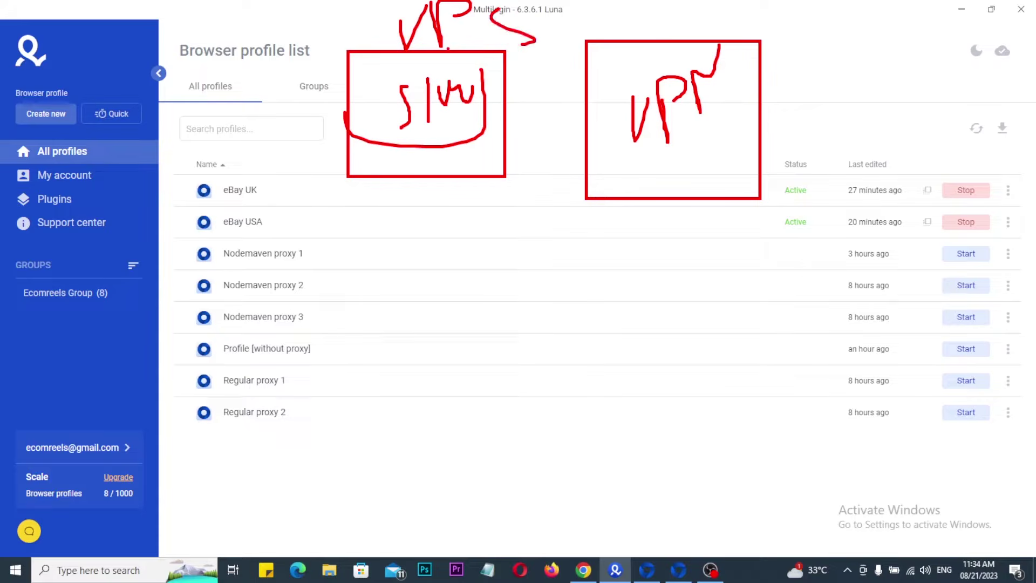
drag(612, 180, 721, 165)
mouse_move(643, 203)
mouse_down()
mouse_move(544, 264)
mouse_move(561, 279)
mouse_up()
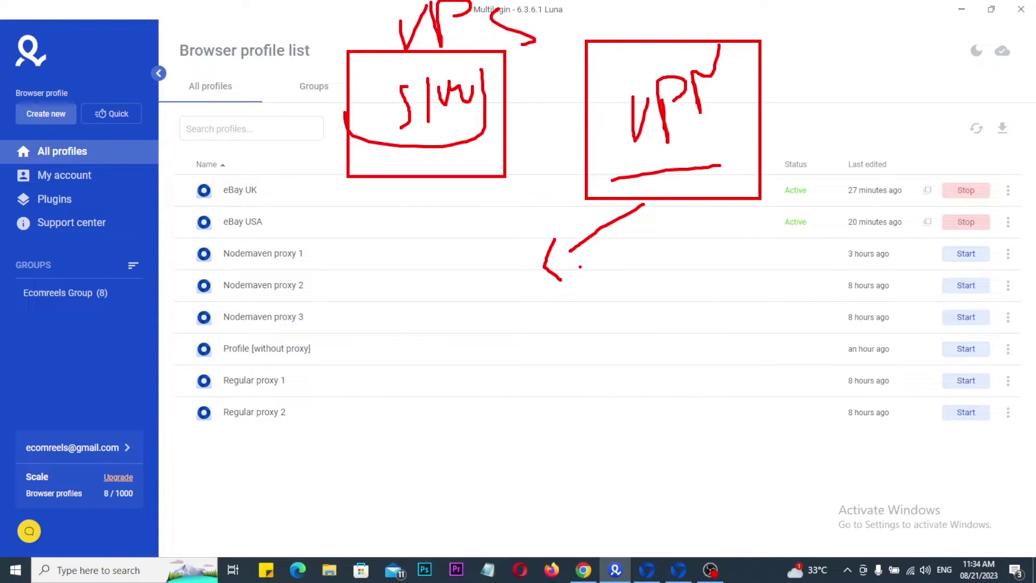
mouse_move(580, 265)
mouse_down()
mouse_move(634, 330)
mouse_move(767, 255)
mouse_move(784, 274)
mouse_up()
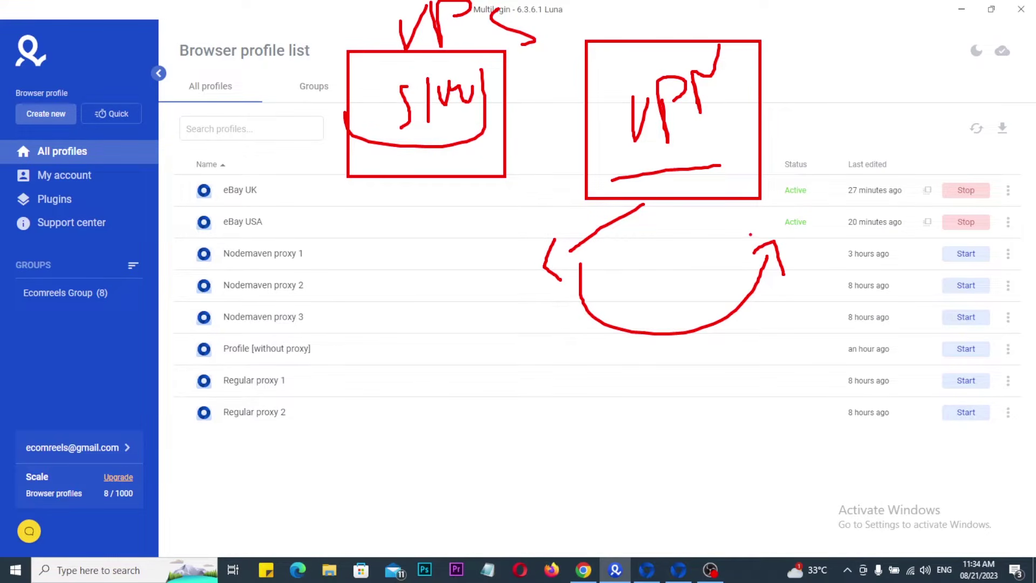
mouse_move(327, 331)
mouse_down()
mouse_move(488, 453)
mouse_move(610, 496)
mouse_up()
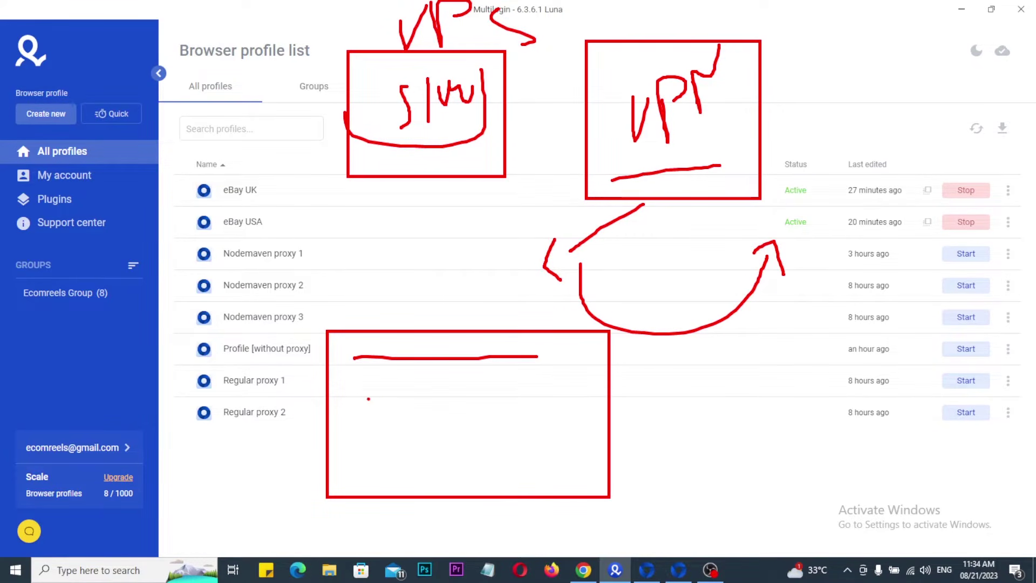
drag(365, 397, 528, 387)
drag(372, 426, 478, 425)
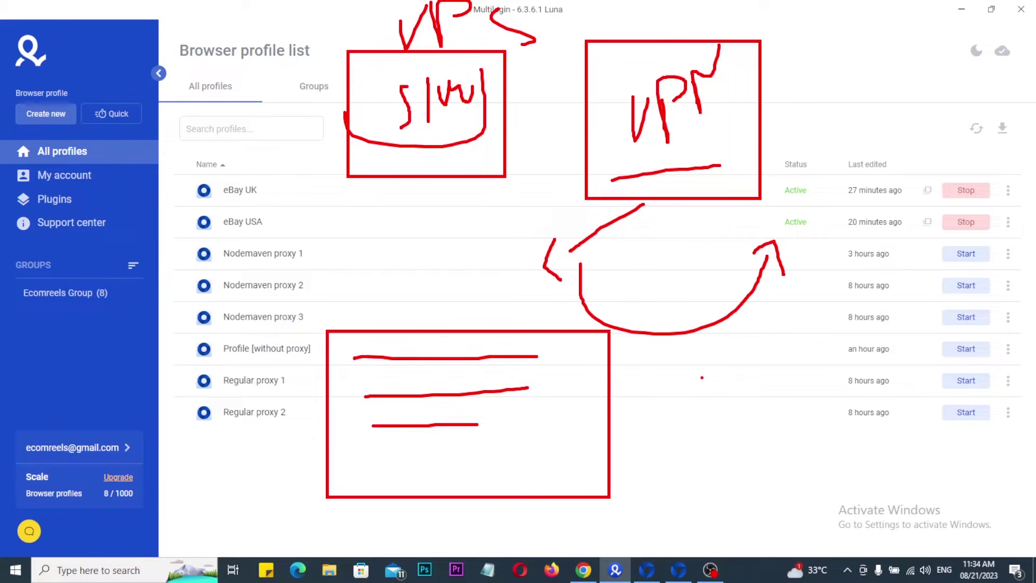
drag(672, 374, 823, 462)
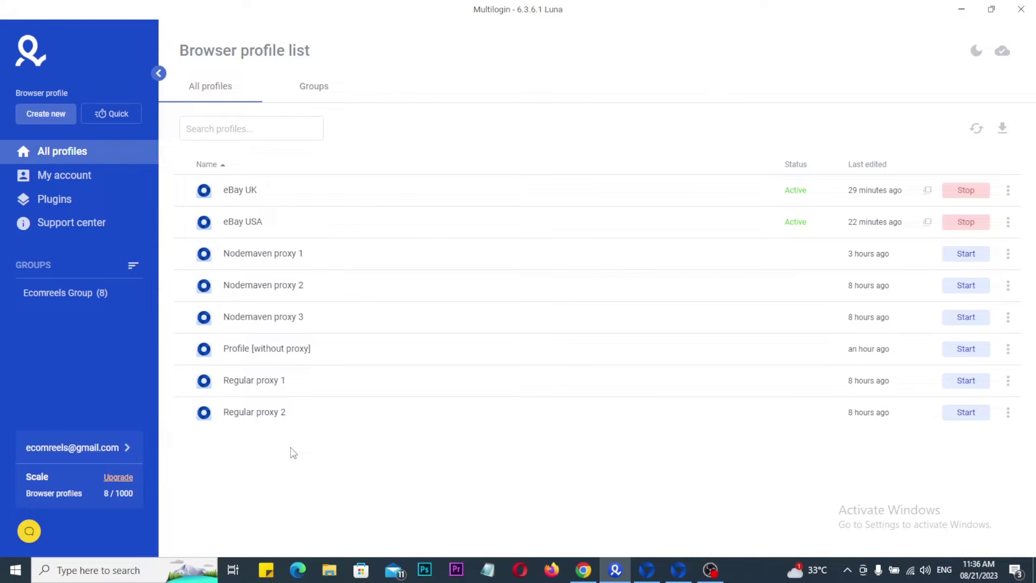
Compare the eBay UK and eBay USA browser profile windows and the profile list in Multilogin.
click(648, 570)
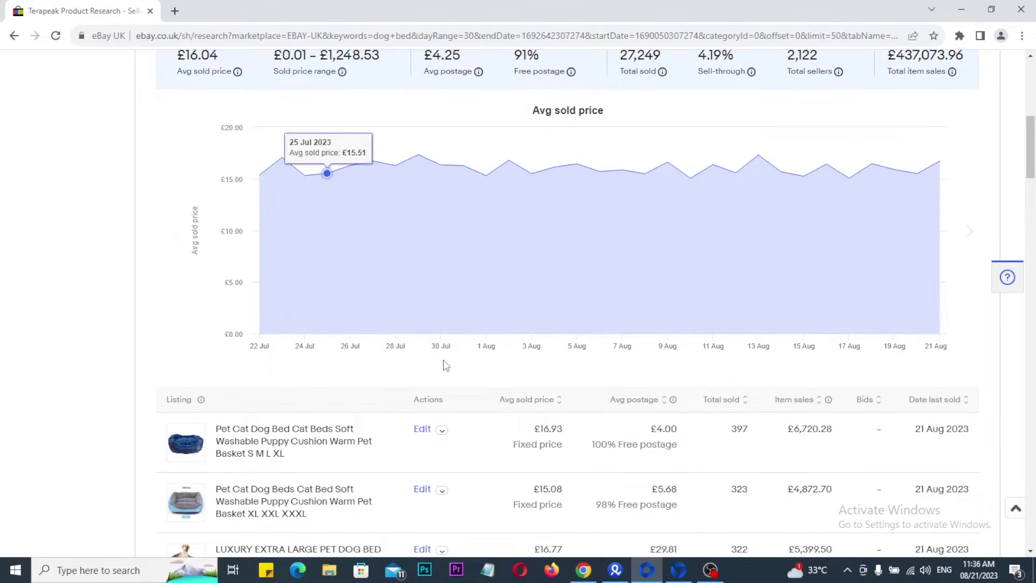
click(615, 569)
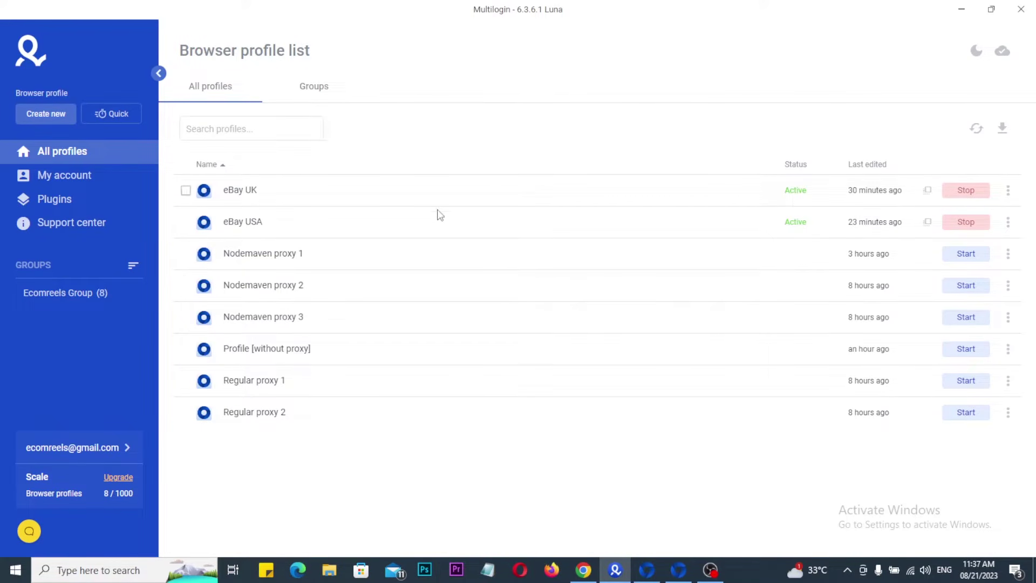
mouse_move(675, 575)
click(663, 512)
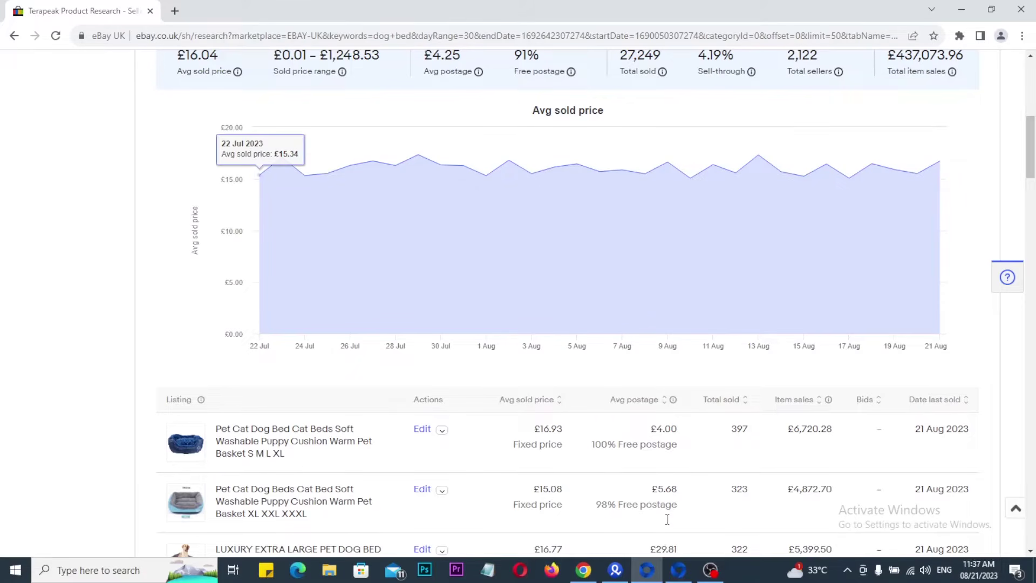
click(678, 570)
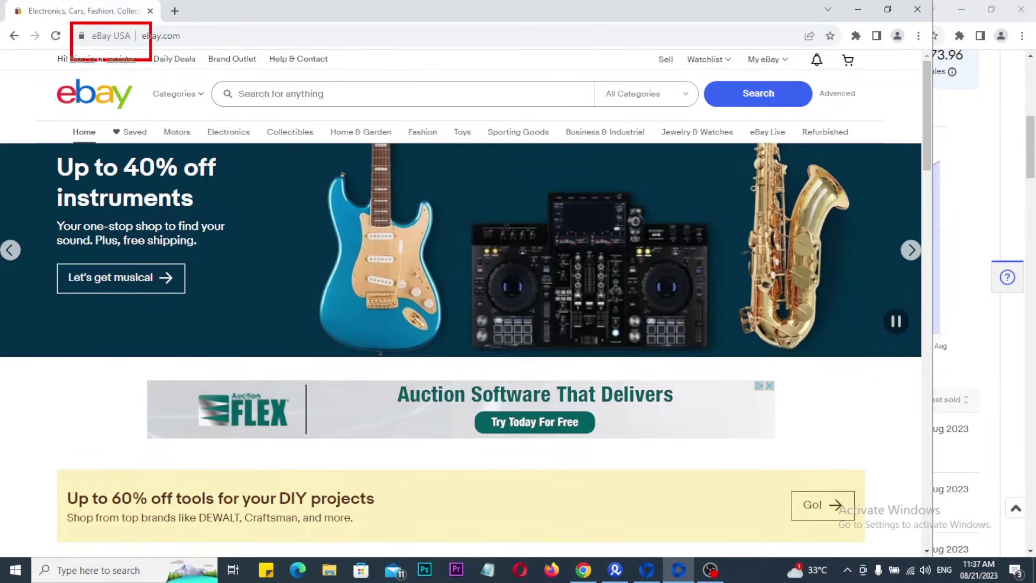
click(647, 570)
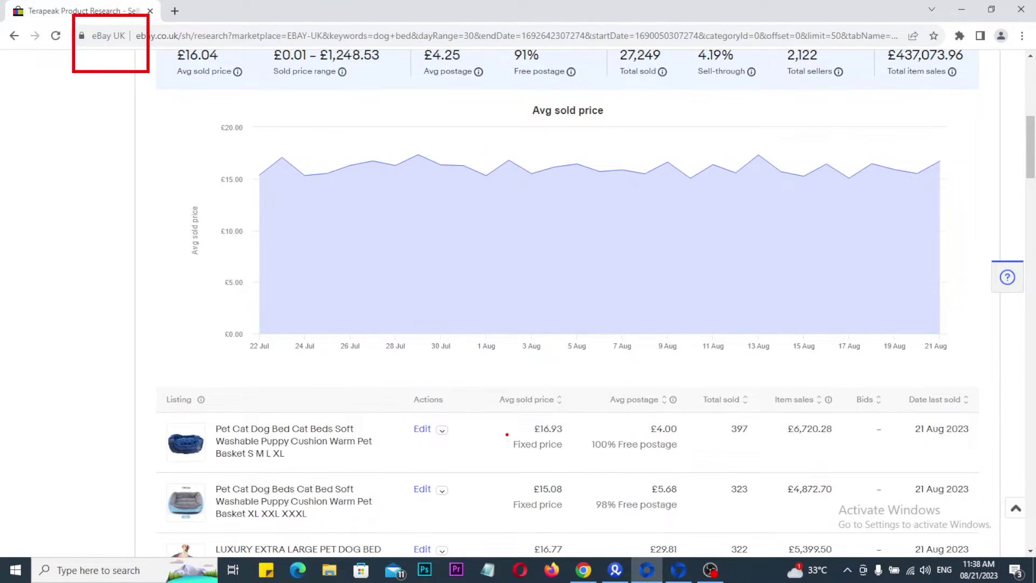
mouse_move(624, 528)
mouse_down()
mouse_move(677, 580)
mouse_move(695, 581)
mouse_move(715, 536)
mouse_up()
key(Escape)
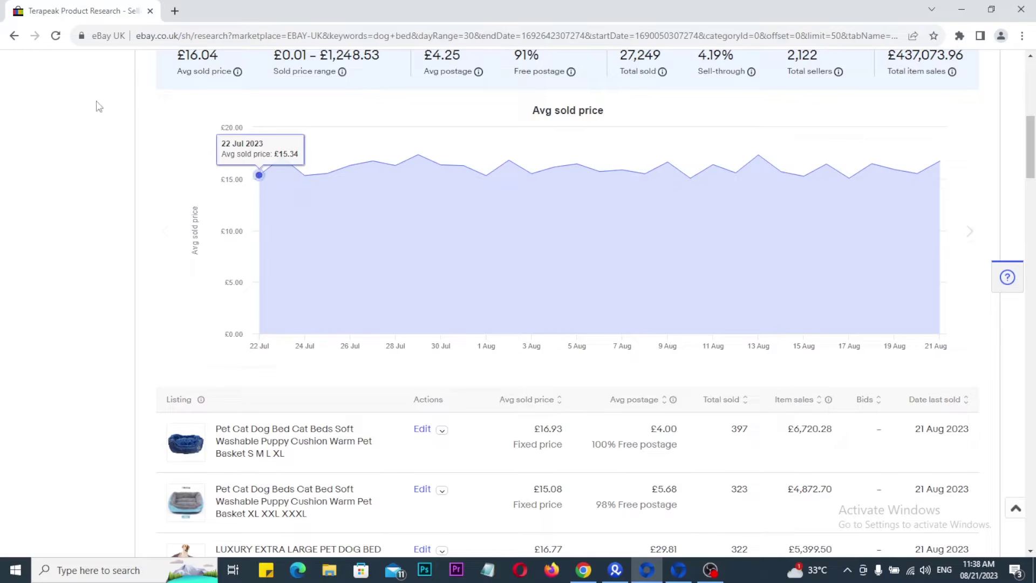
Open a new tab in the eBay UK browser profile and enter "ebay" as the address.
click(169, 12)
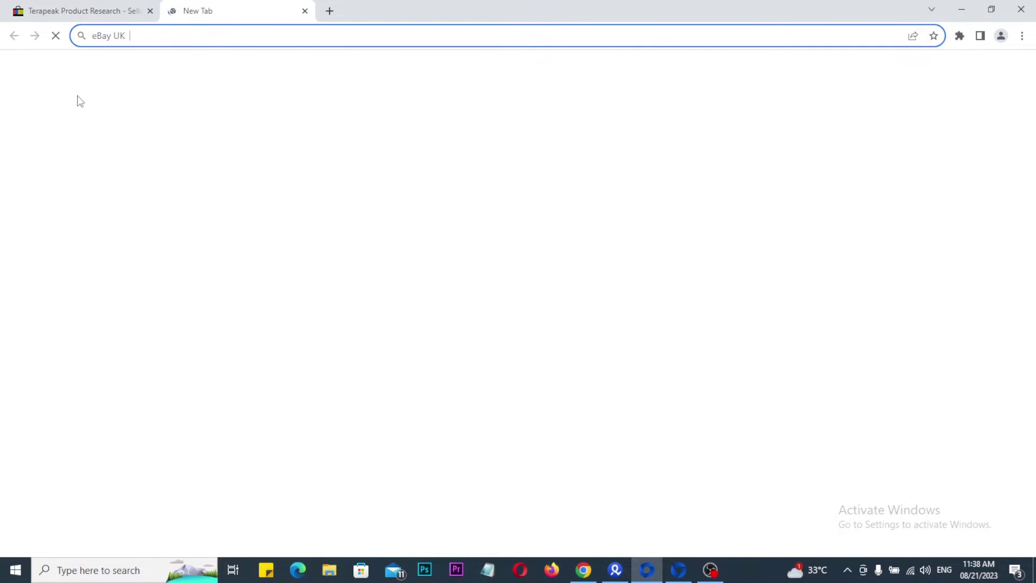
text(eBay UK |)
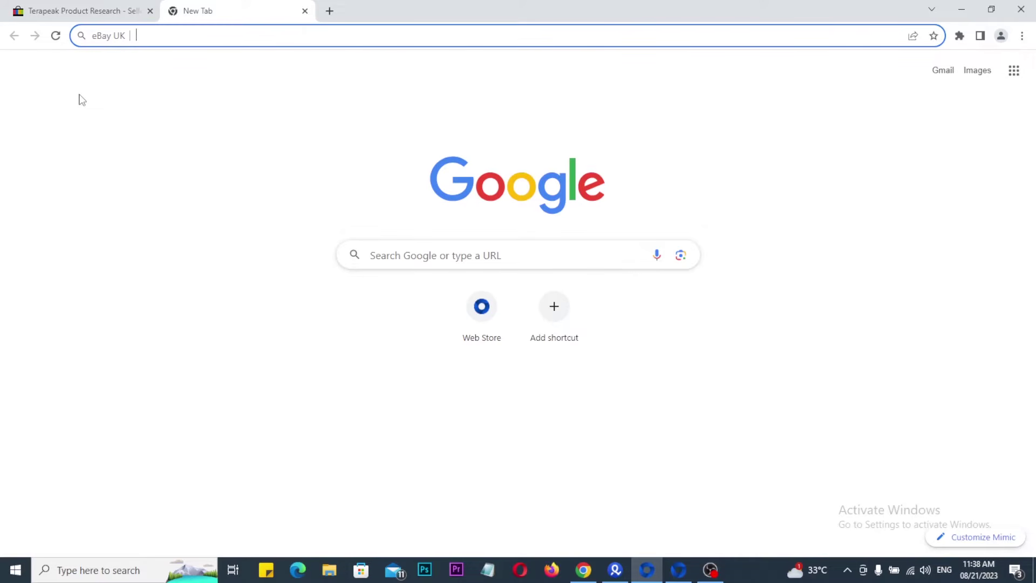
text(ebay)
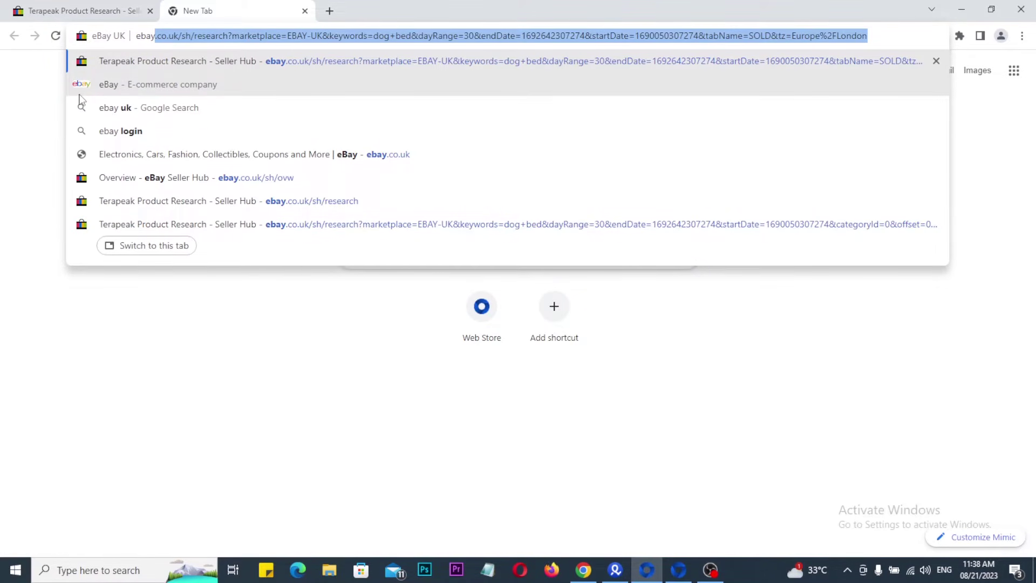
click(80, 95)
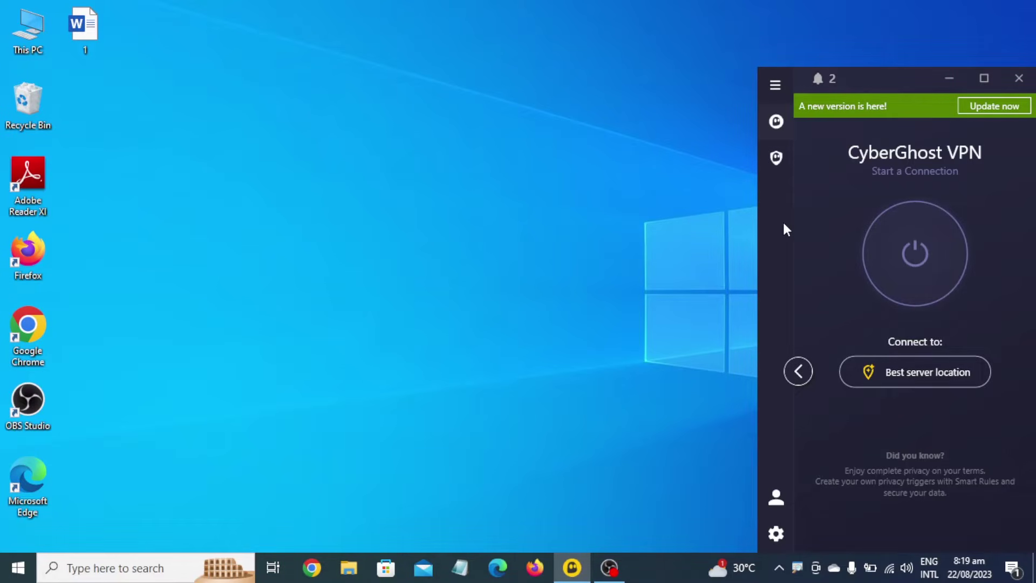
Choose London as the CyberGhost VPN server and start the connection.
click(914, 370)
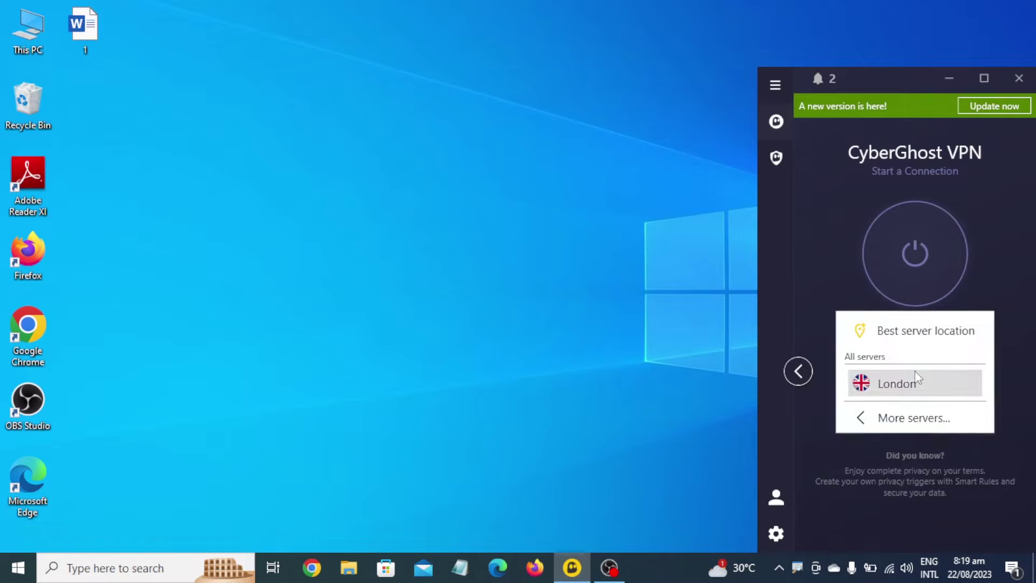
click(902, 384)
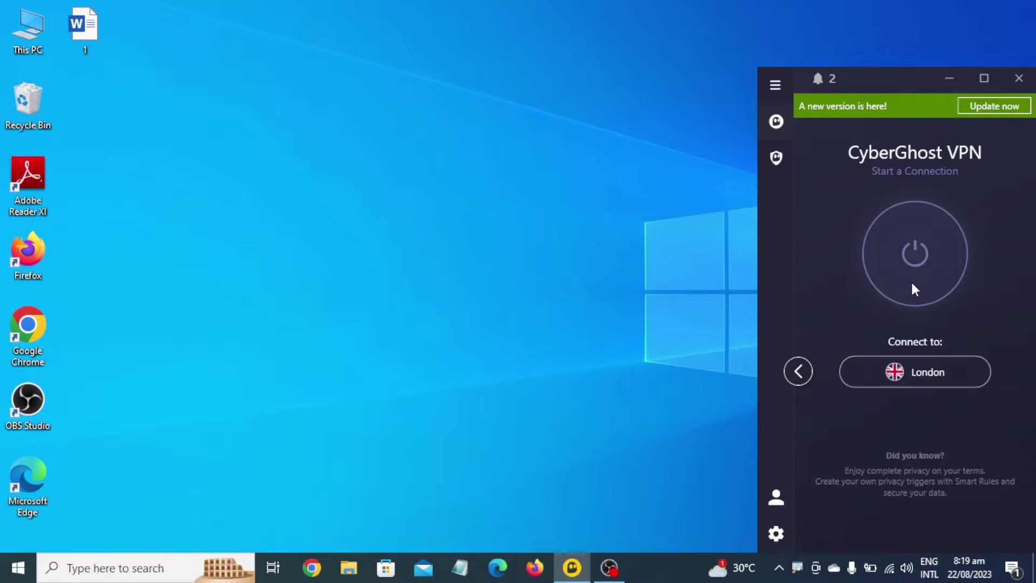
click(914, 268)
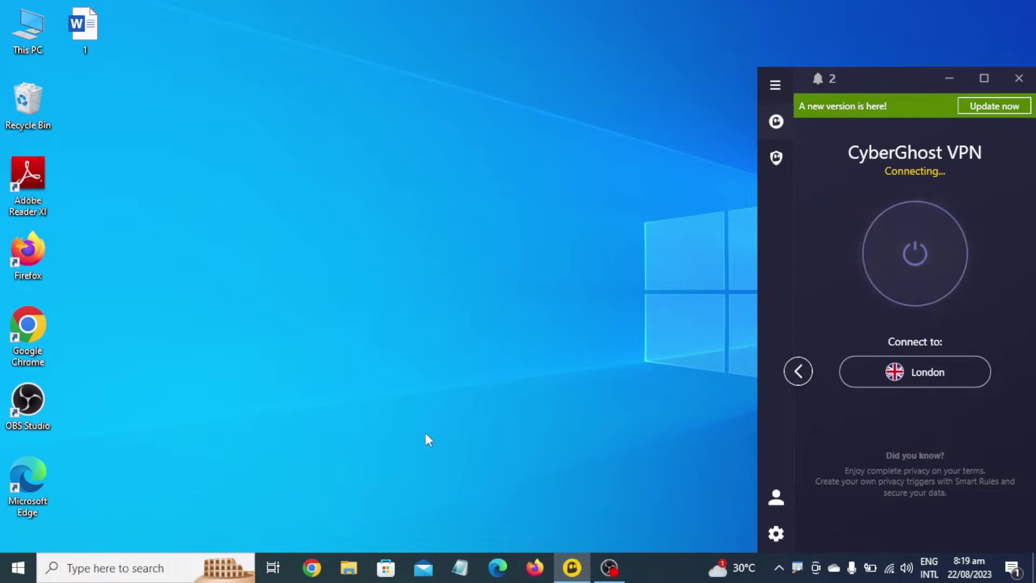
Switch to Google Chrome and add a new browser tab.
click(312, 569)
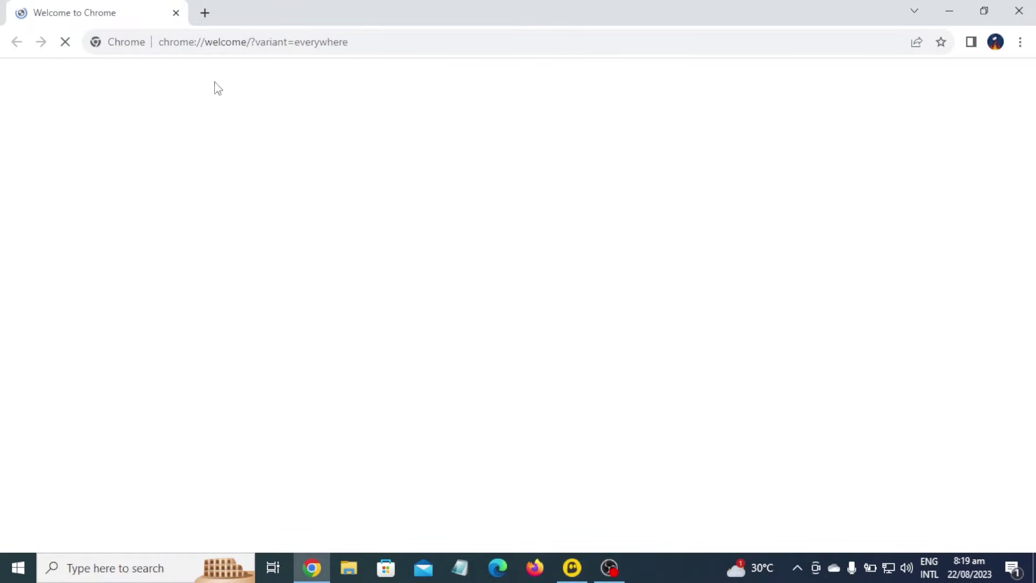
click(388, 12)
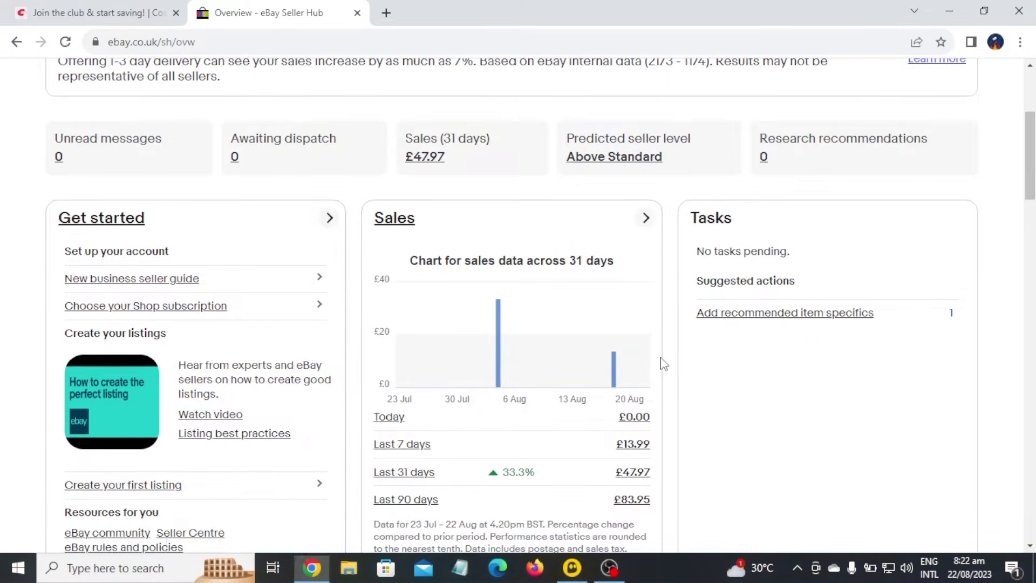
Examine the eBay Seller Hub overview down to the monthly limits and switch to CyberGhost VPN to check its connection.
scroll(661, 360, down, 20)
scroll(452, 339, down, 4)
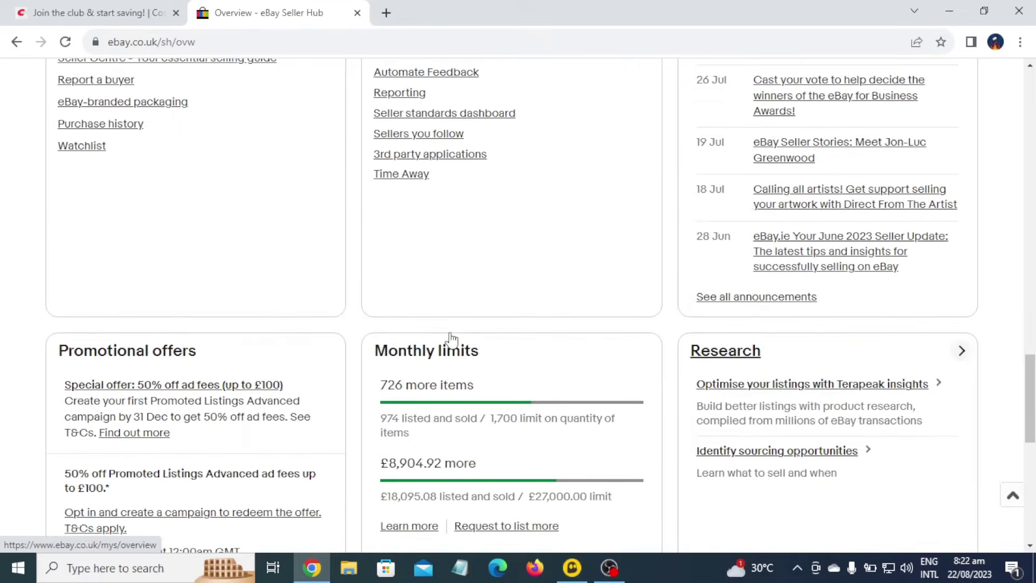
scroll(452, 345, up, 3)
click(569, 566)
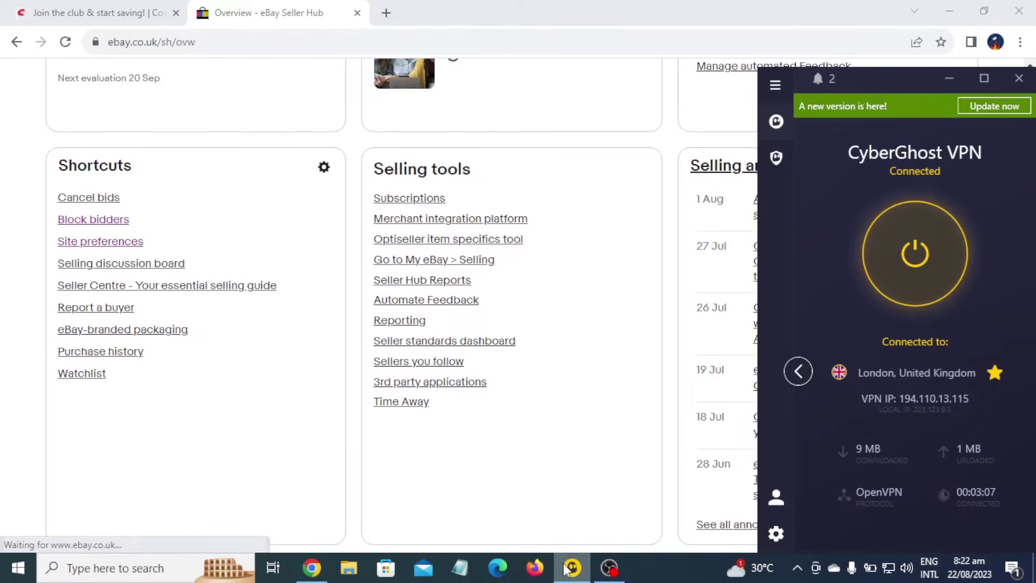
Return to Google Chrome, open Google in a new tab and search for "ebay uk fee calculator".
click(557, 253)
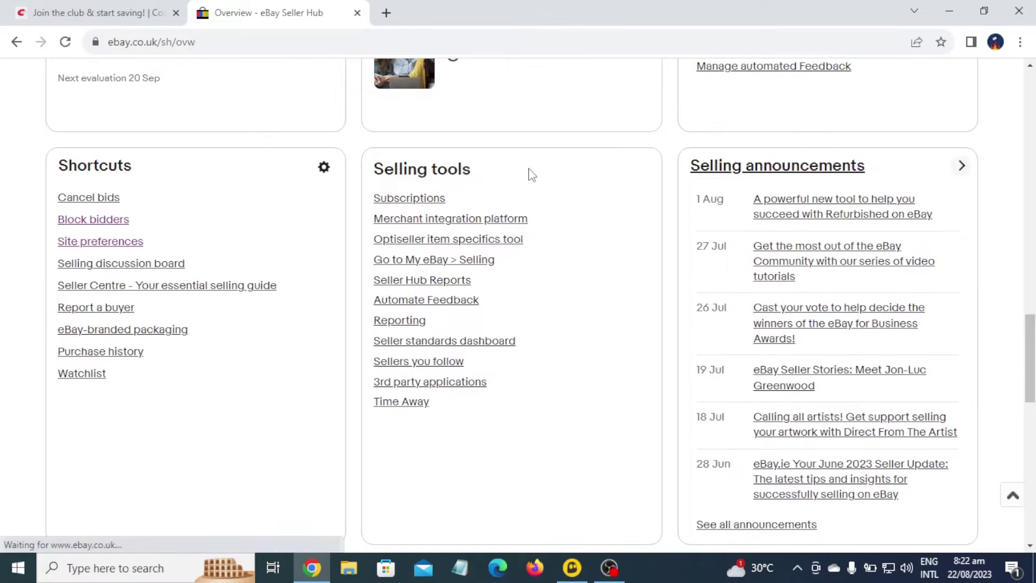
click(386, 12)
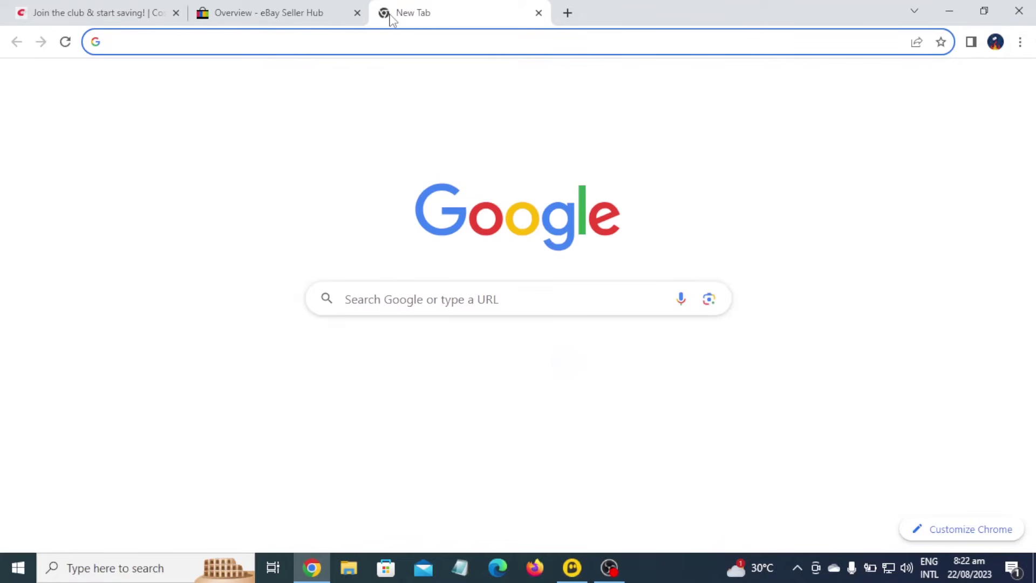
text(google)
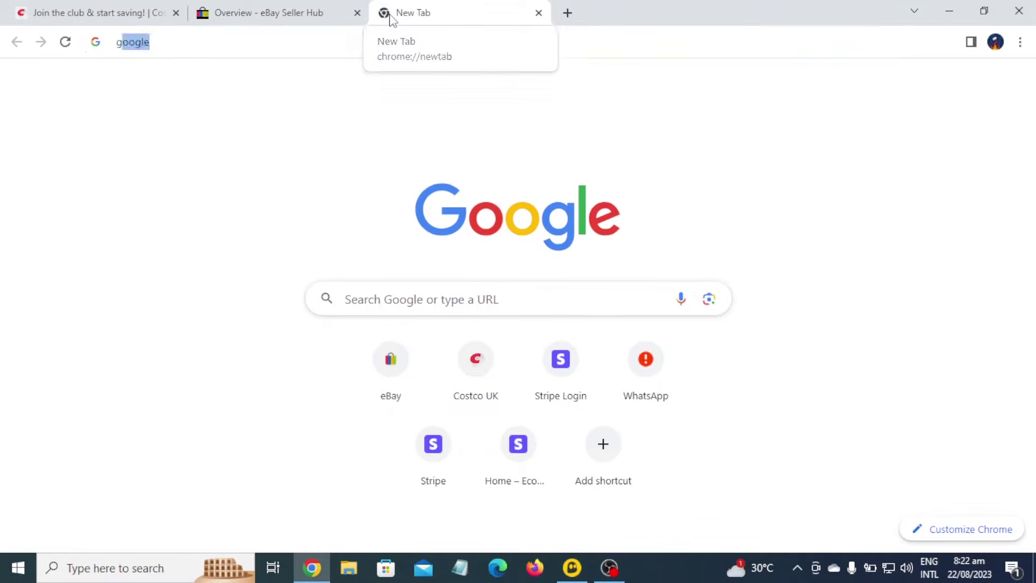
key(Return)
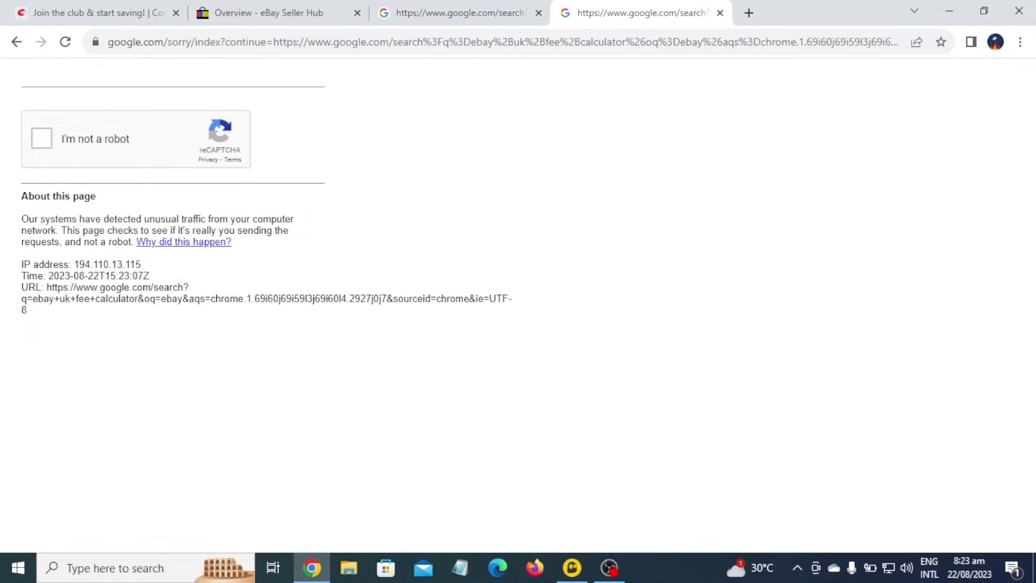
drag(1, 90, 357, 365)
mouse_move(372, 233)
mouse_down()
mouse_move(378, 261)
mouse_move(443, 207)
mouse_up()
key(Escape)
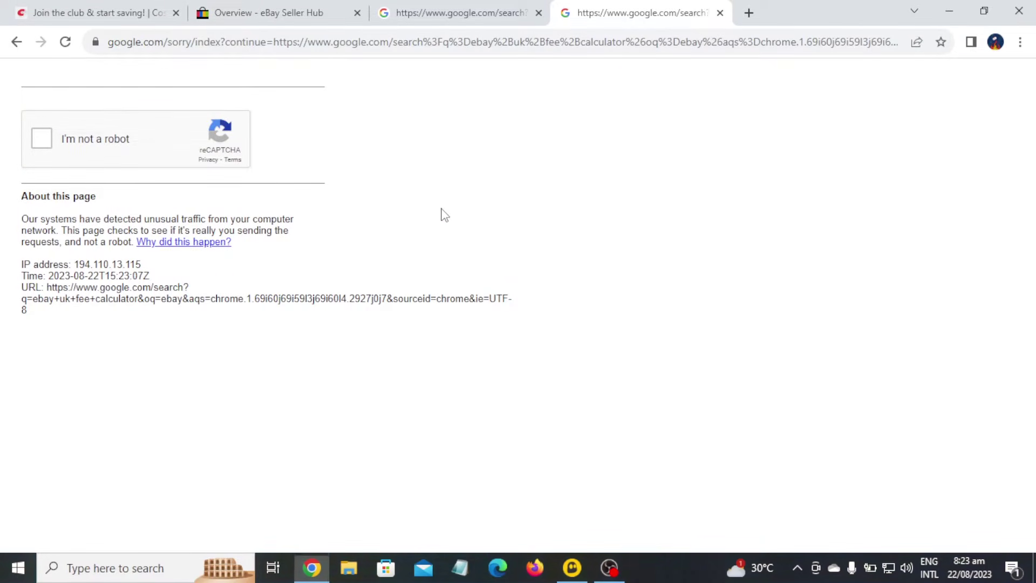
Add another browser tab and run the earlier Google search for "youtube" from the address suggestions.
click(745, 15)
text(youtub)
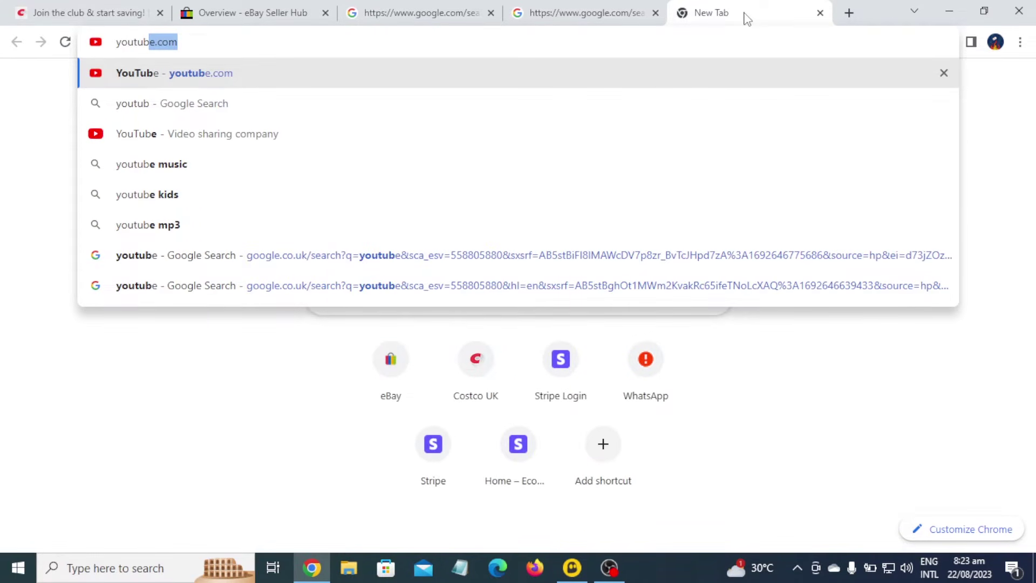
key(Down)
key(Down)
key(Down)
key(Down)
key(Down)
key(Down)
key(Return)
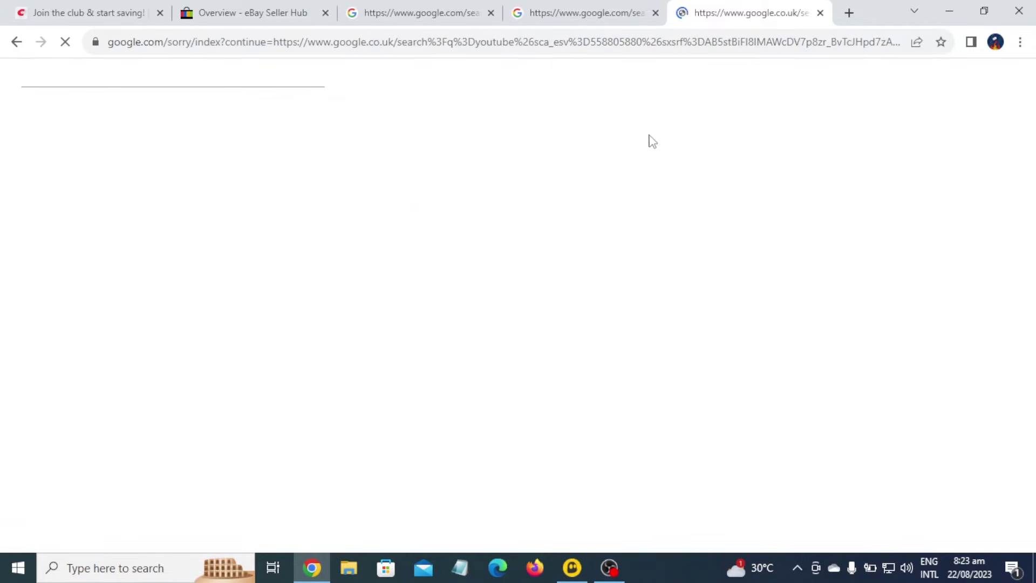
Return to the eBay Seller Hub overview and review the Orders, Listings and Traffic cards.
click(218, 9)
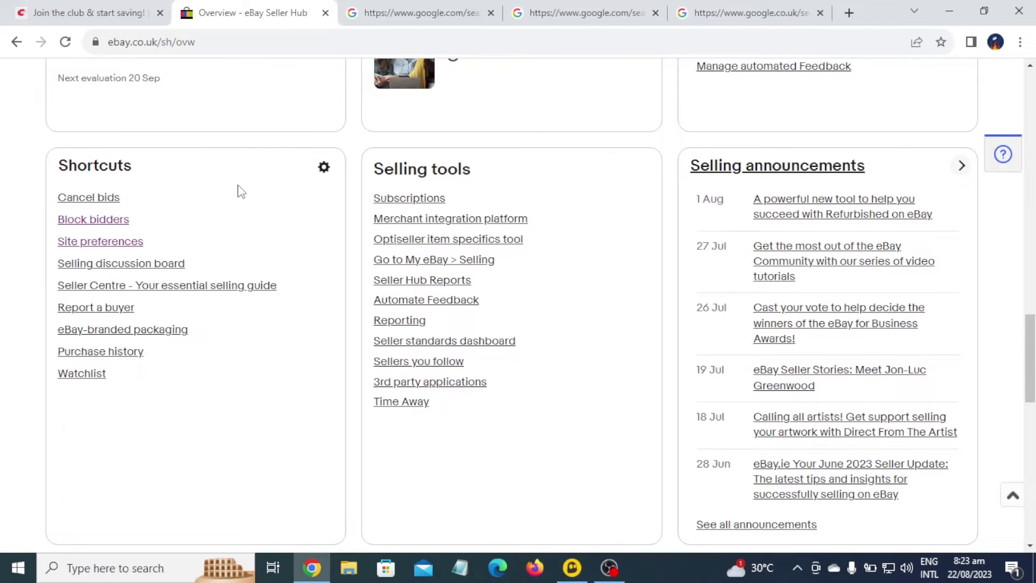
scroll(241, 192, up, 12)
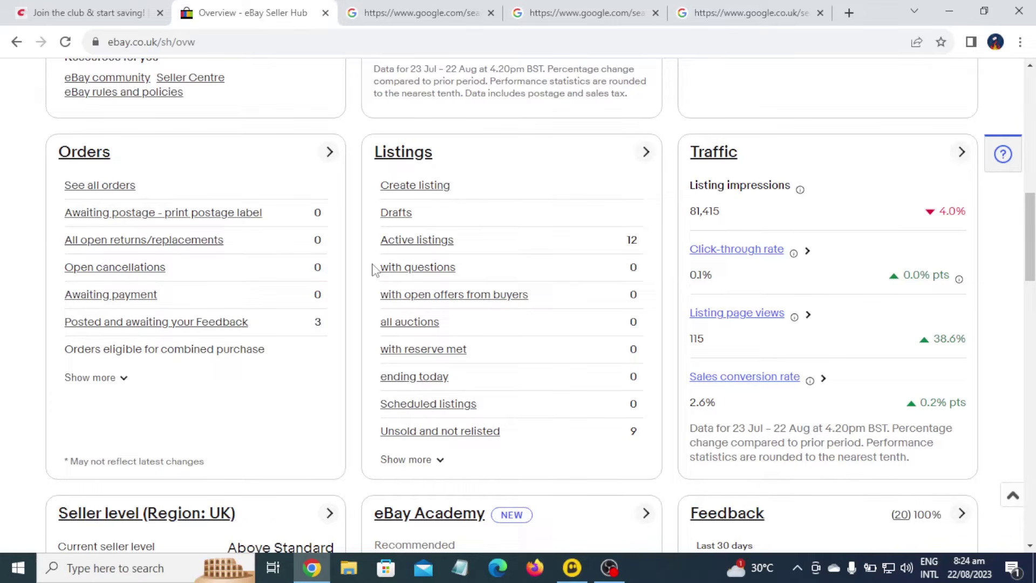
scroll(398, 268, up, 6)
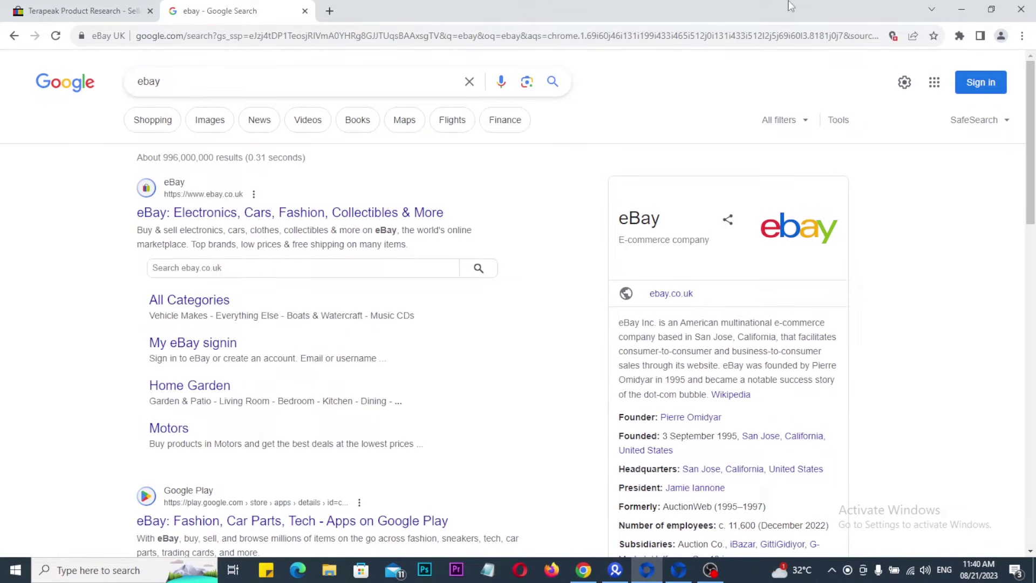
Close the eBay UK and eBay USA browser profile windows and switch to the Multilogin website.
click(1022, 8)
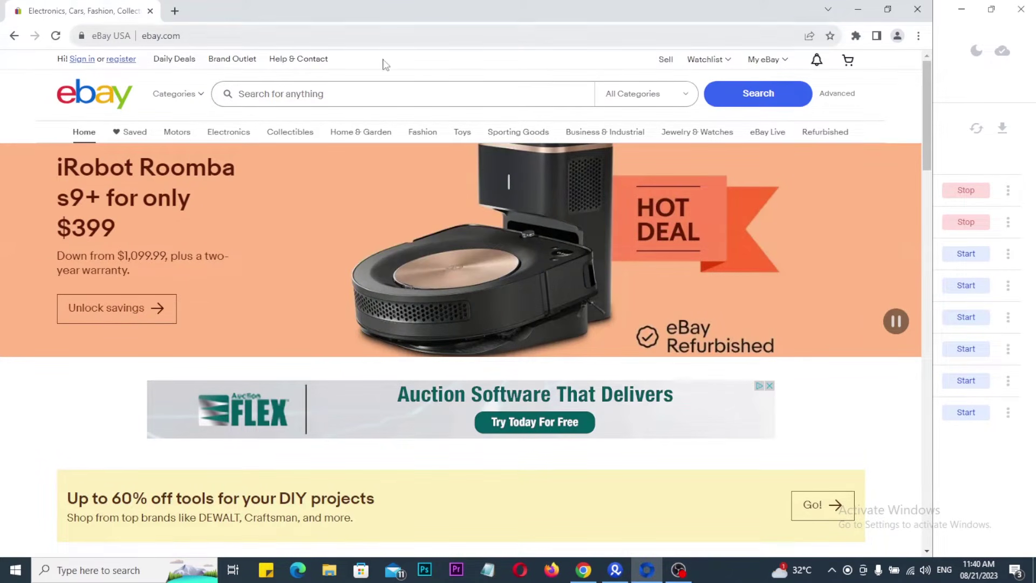
click(917, 9)
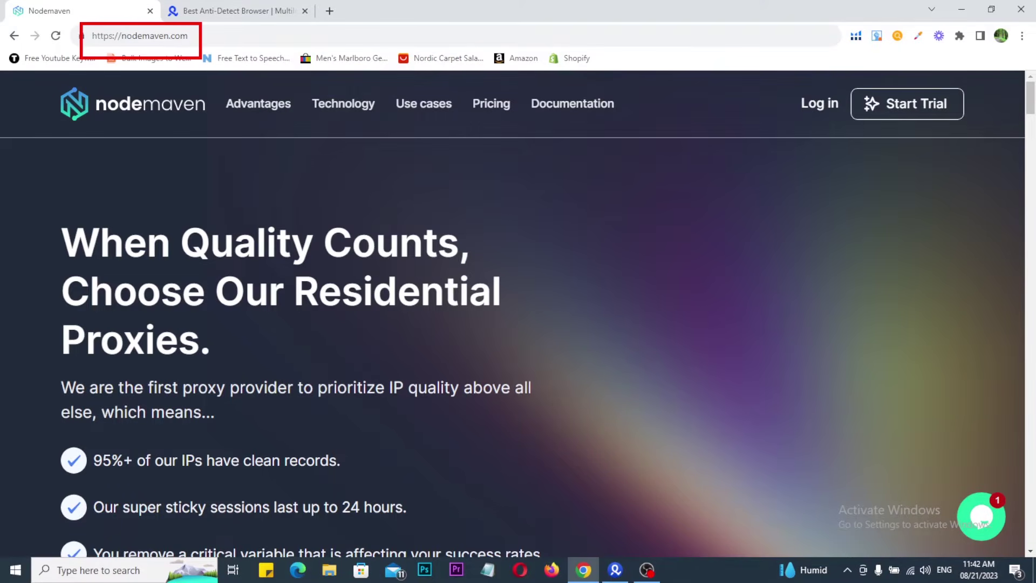
click(213, 11)
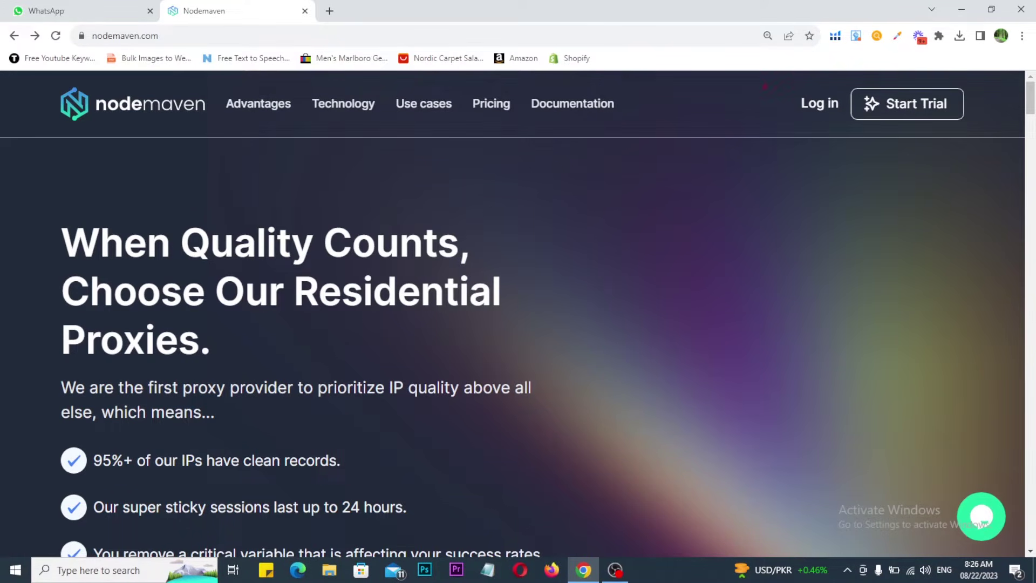
Sign in to the NodeMaven account with the prefilled email and password.
click(821, 112)
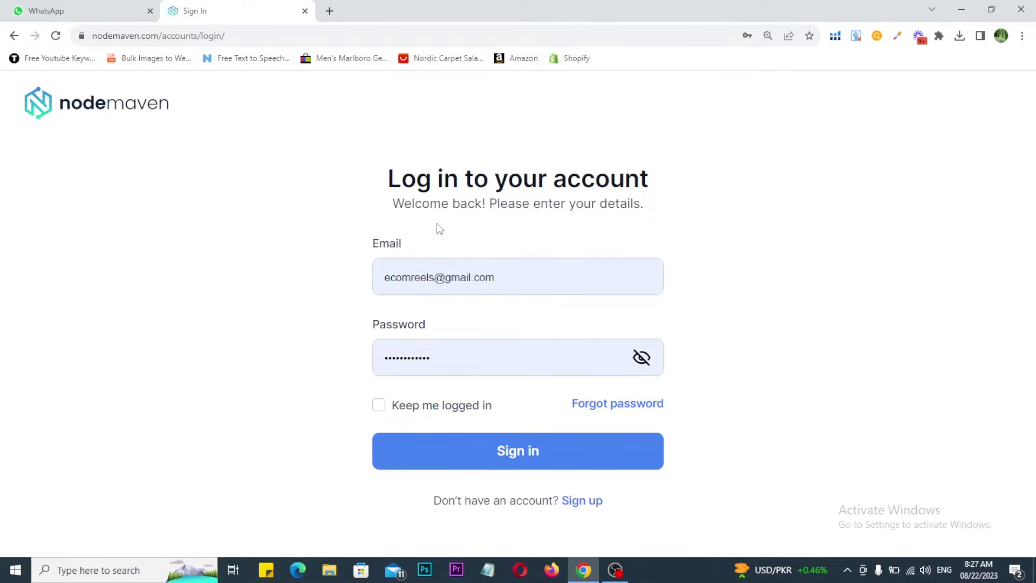
click(513, 459)
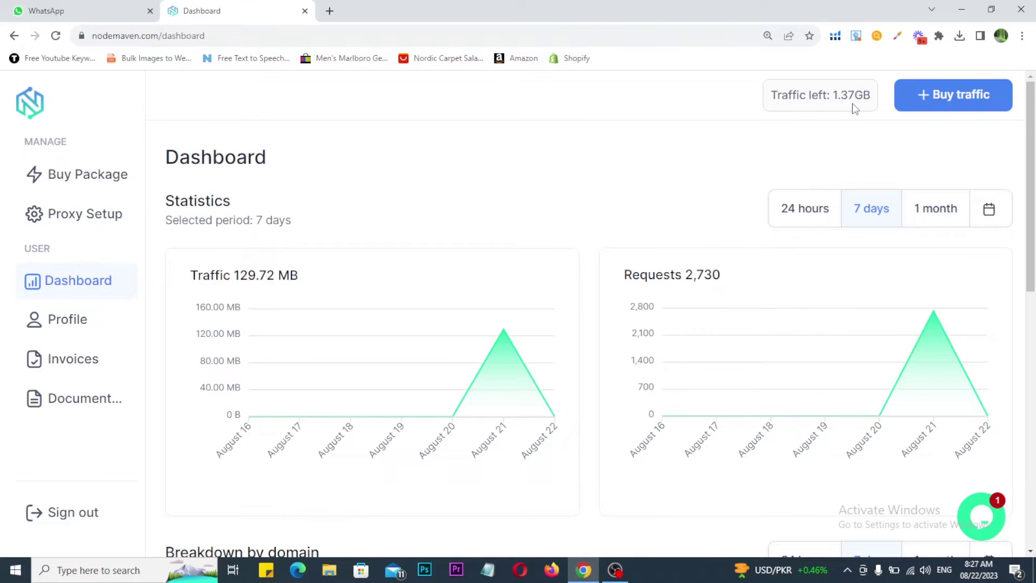
Open NodeMaven's package page and examine the trial offer and the regular residential proxy packages, especially the Light plan.
click(85, 174)
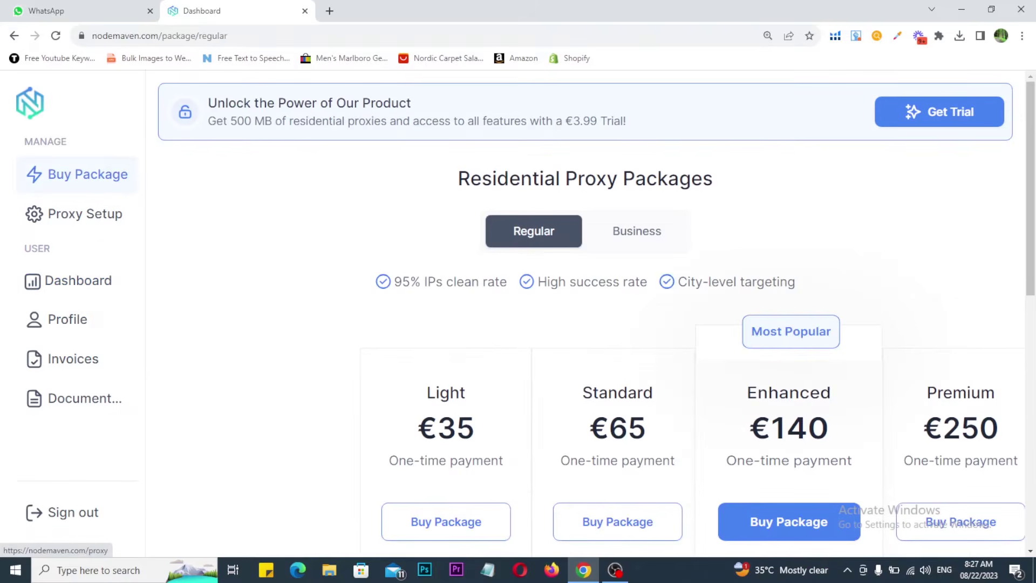
scroll(307, 207, down, 3)
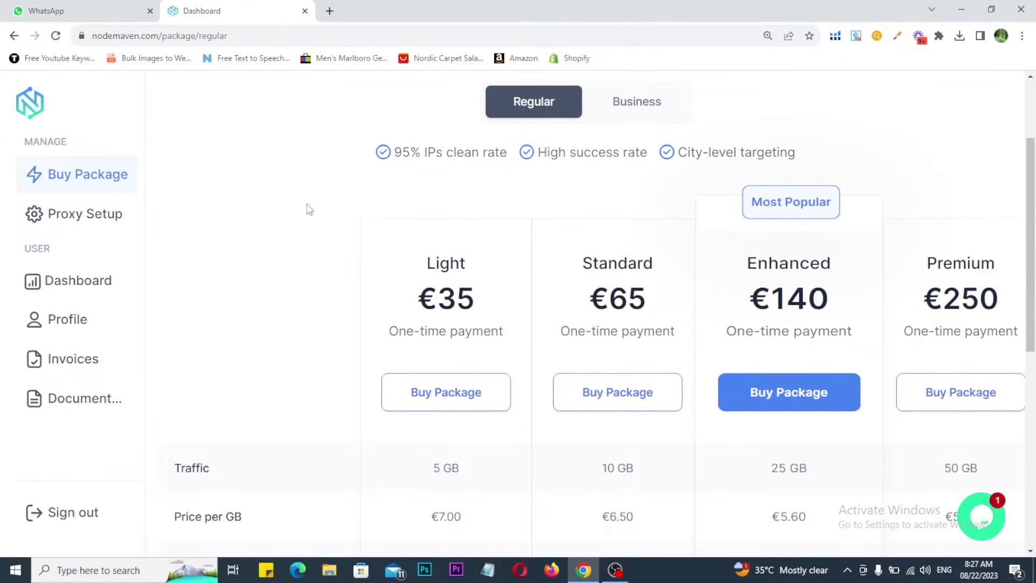
mouse_move(320, 195)
mouse_down()
mouse_move(452, 312)
mouse_move(517, 458)
mouse_move(527, 510)
mouse_up()
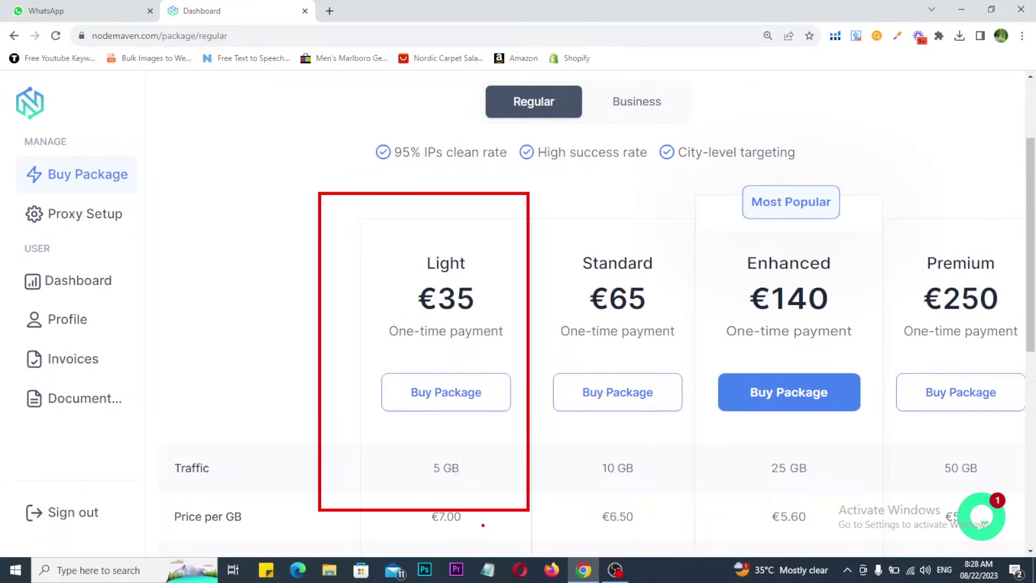
key(Escape)
scroll(483, 529, up, 3)
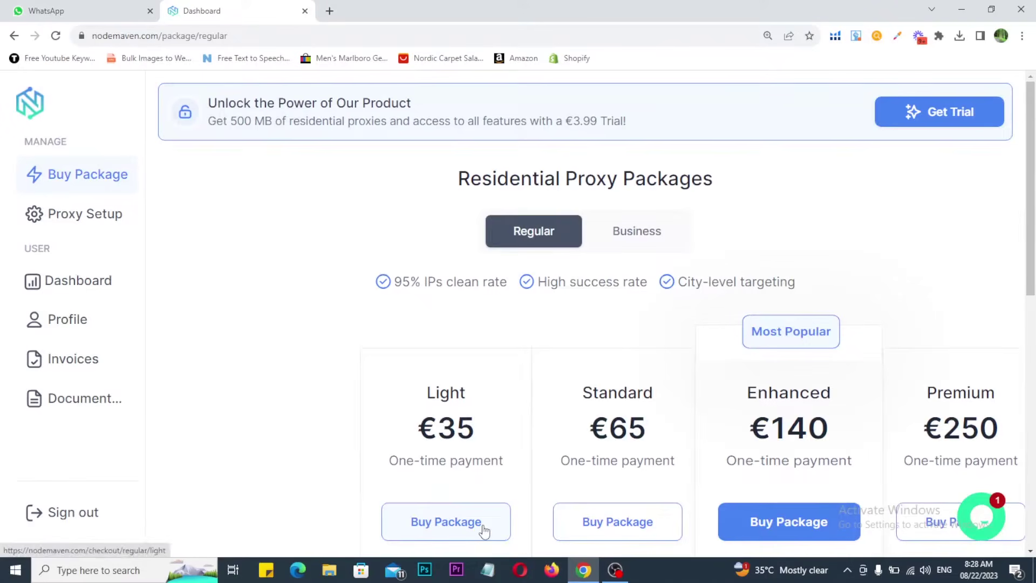
drag(862, 76, 1002, 173)
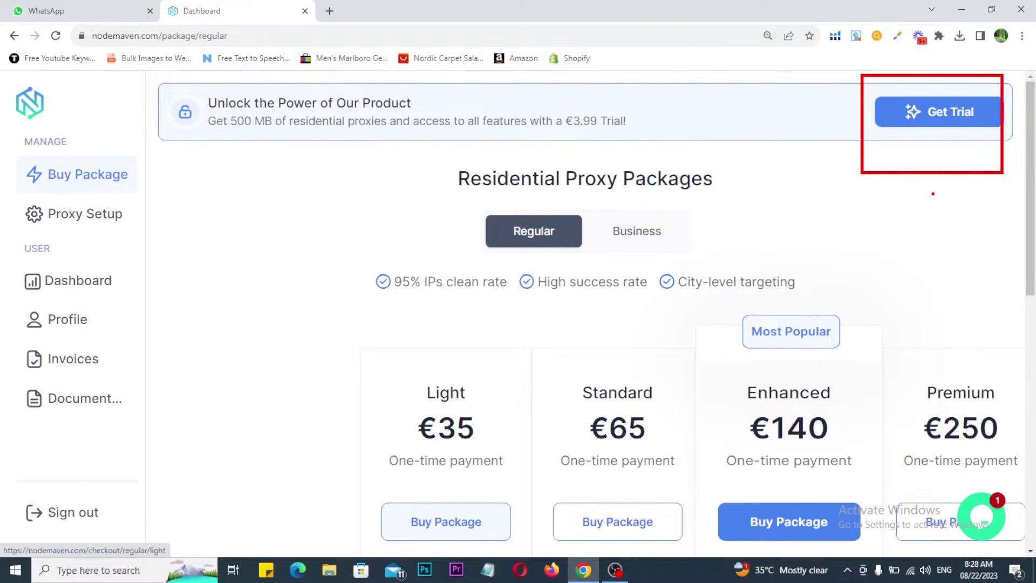
scroll(841, 208, down, 2)
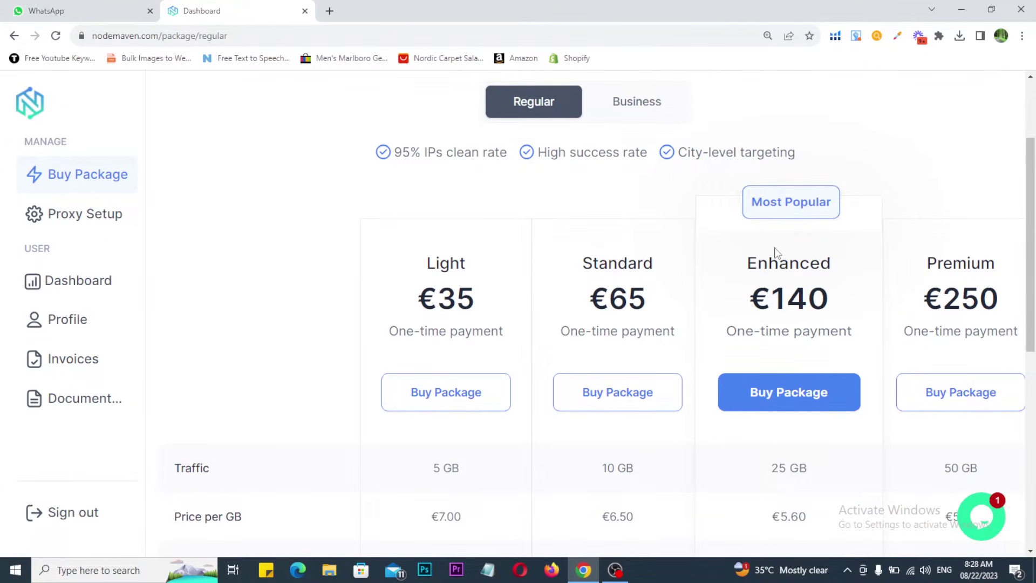
scroll(543, 301, down, 1)
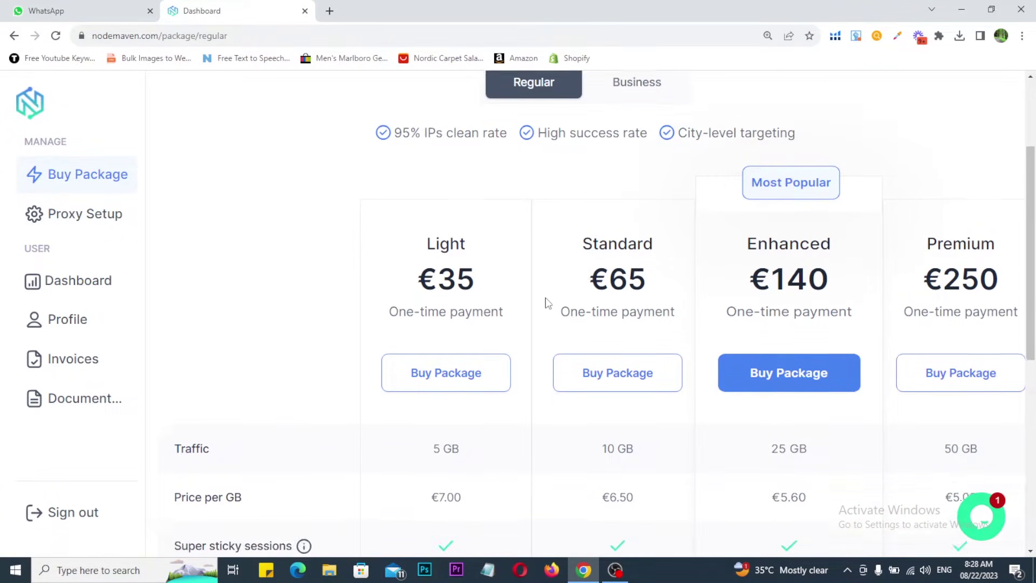
Start checkout for the Light residential proxy package and apply the coupon ECOMR, removing it and entering it once more as "ecomr".
click(438, 334)
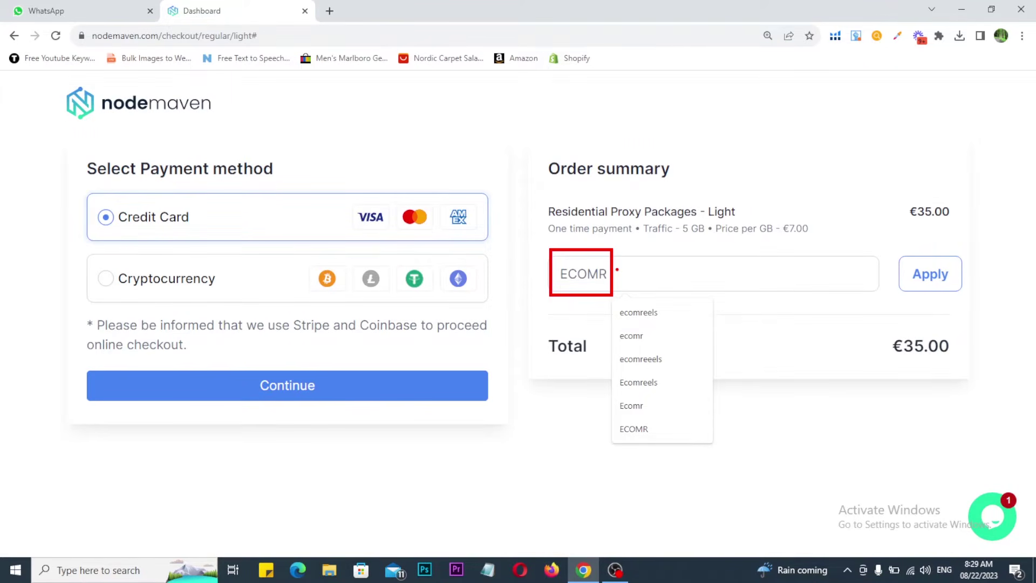
click(924, 279)
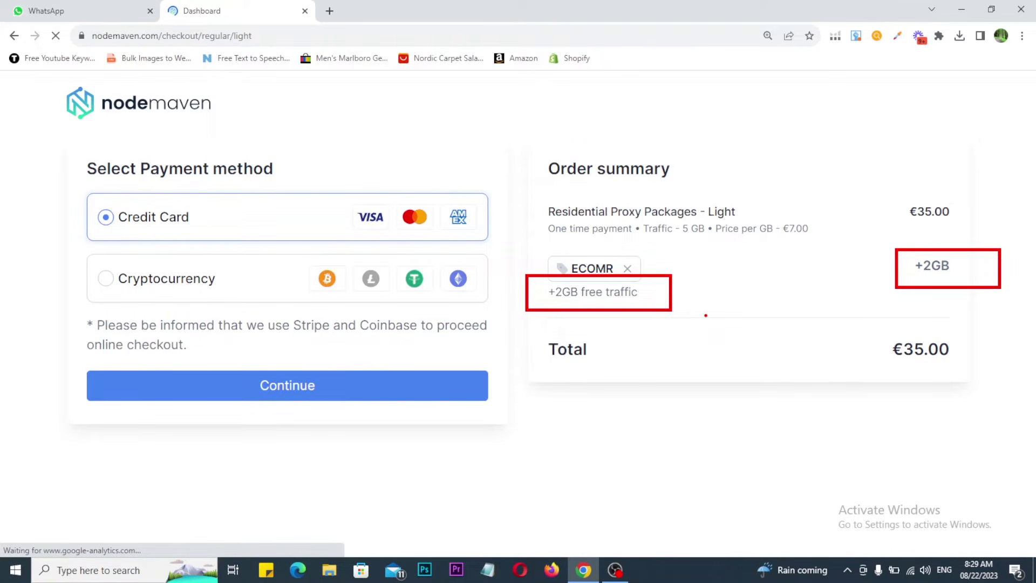
click(627, 270)
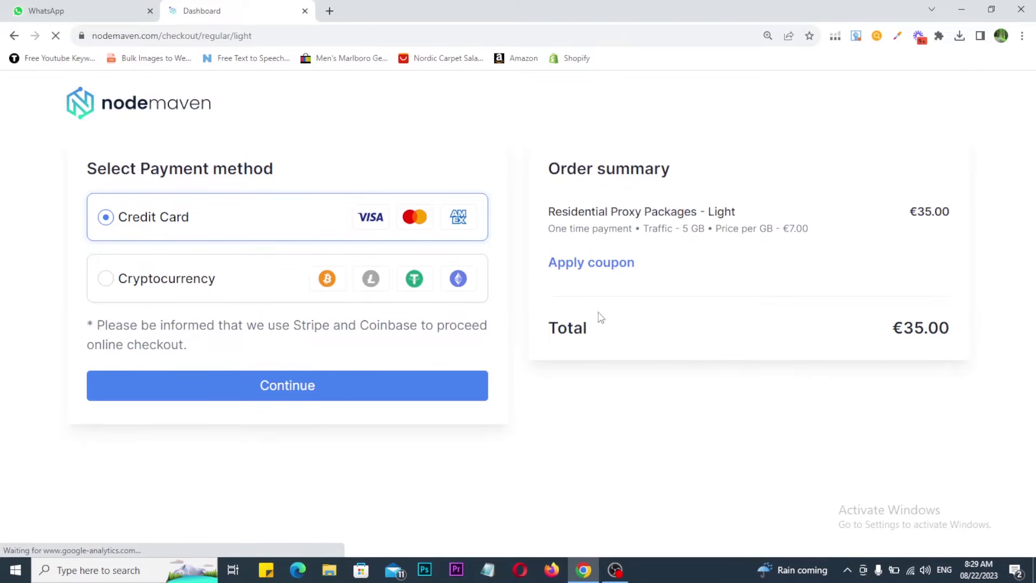
click(597, 270)
click(578, 278)
text(ecomr)
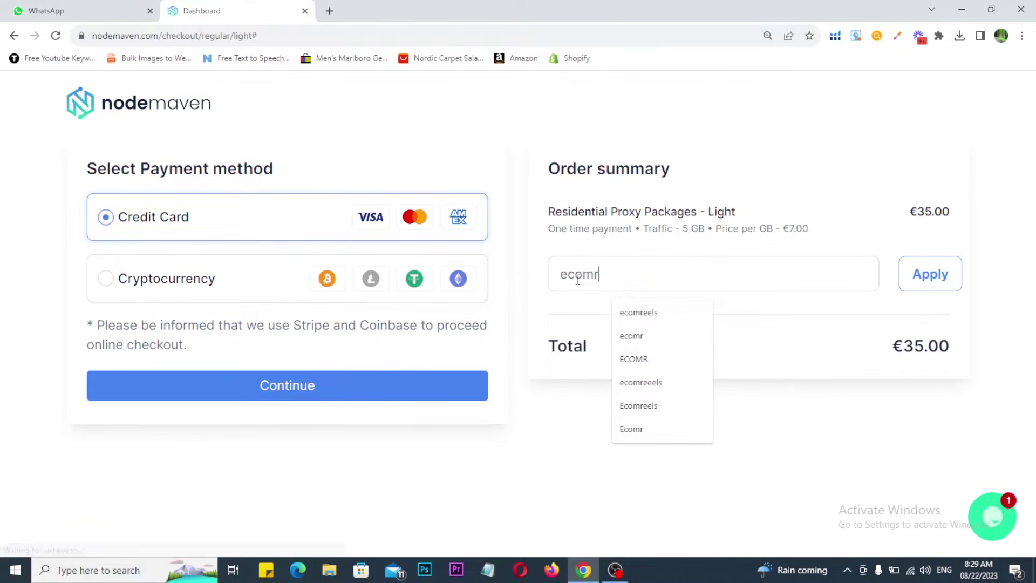
click(950, 278)
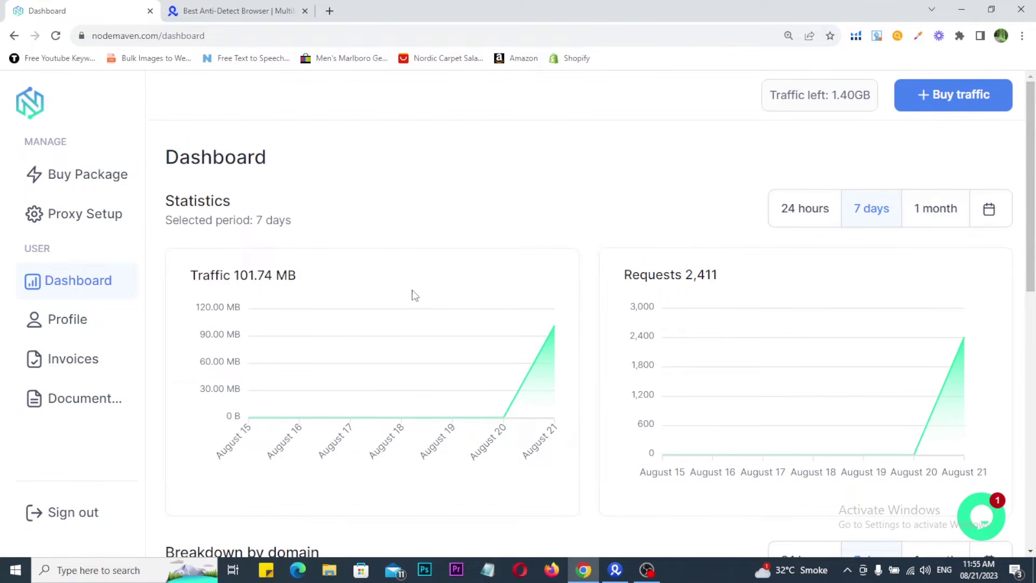
From the NodeMaven dashboard, open Buy Package and review the traffic and price per GB of the regular plans.
drag(11, 158, 138, 190)
drag(117, 131, 145, 127)
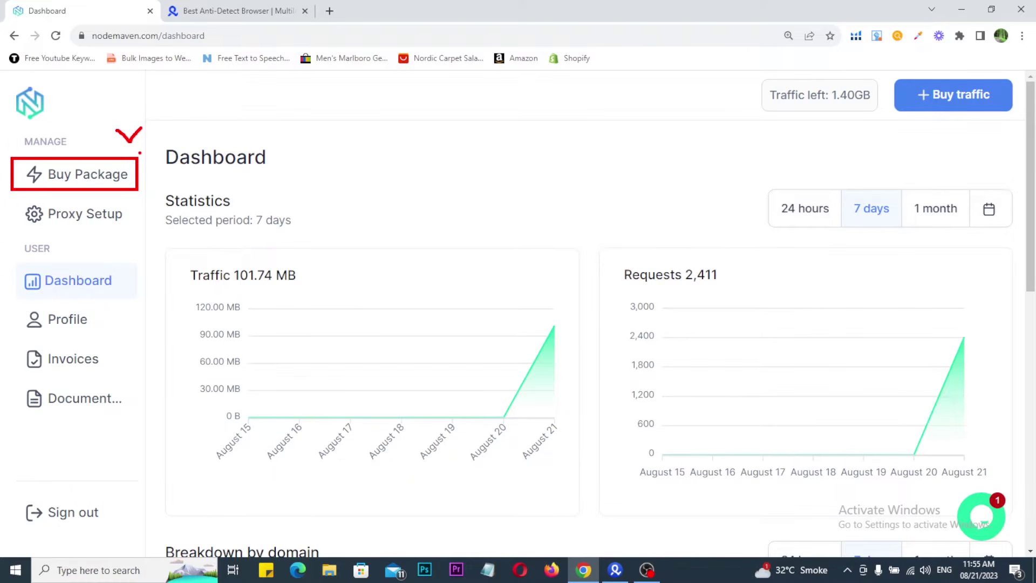
click(100, 179)
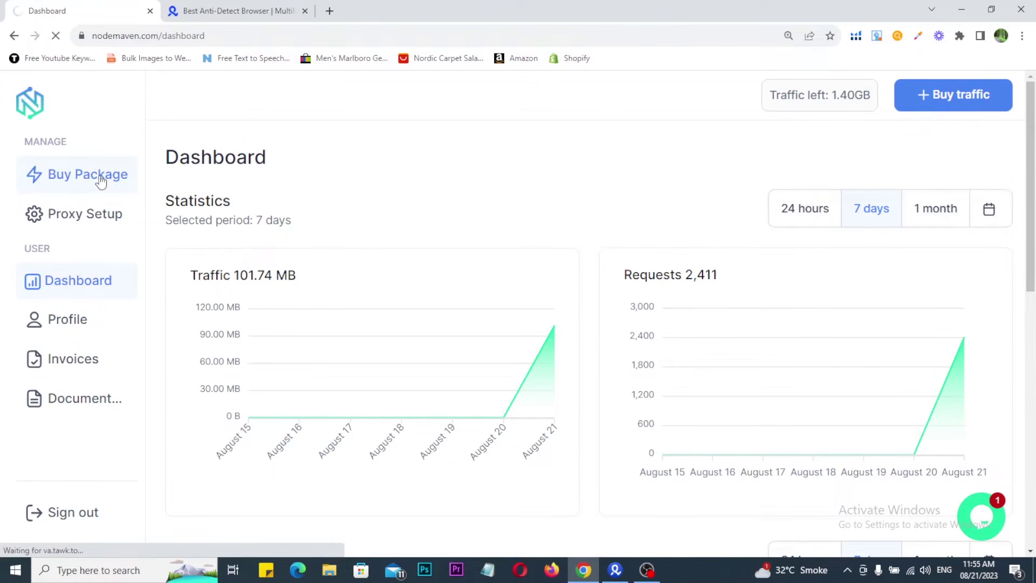
scroll(308, 296, down, 2)
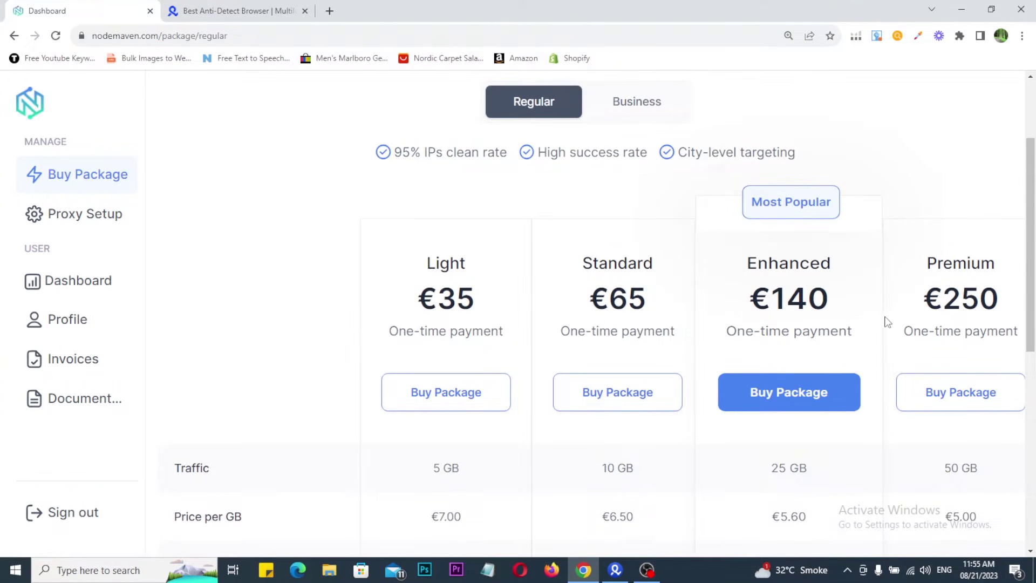
Review NodeMaven's Proxy Setup settings, glance at the Multilogin website and return to the NodeMaven dashboard.
click(65, 221)
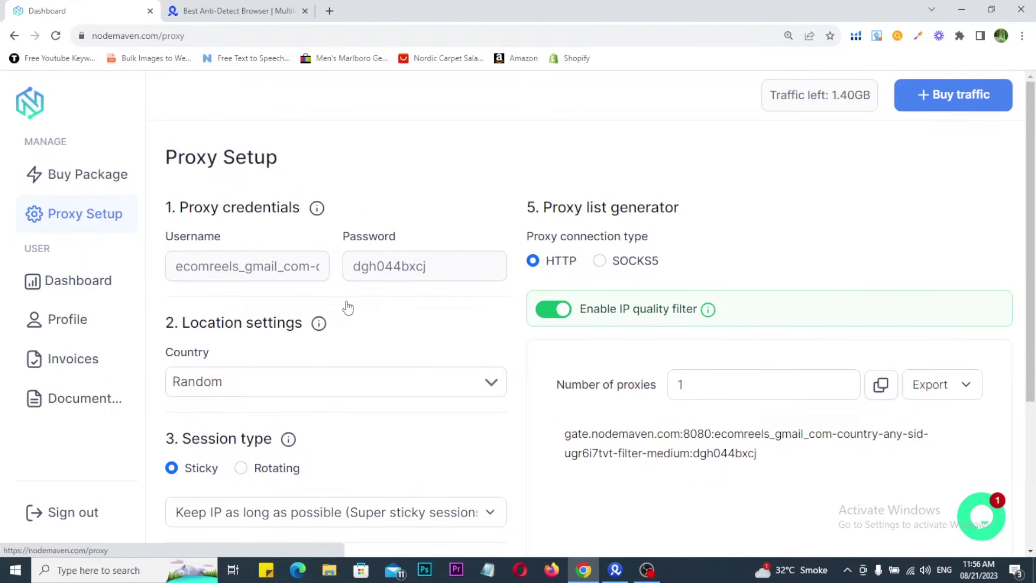
click(213, 6)
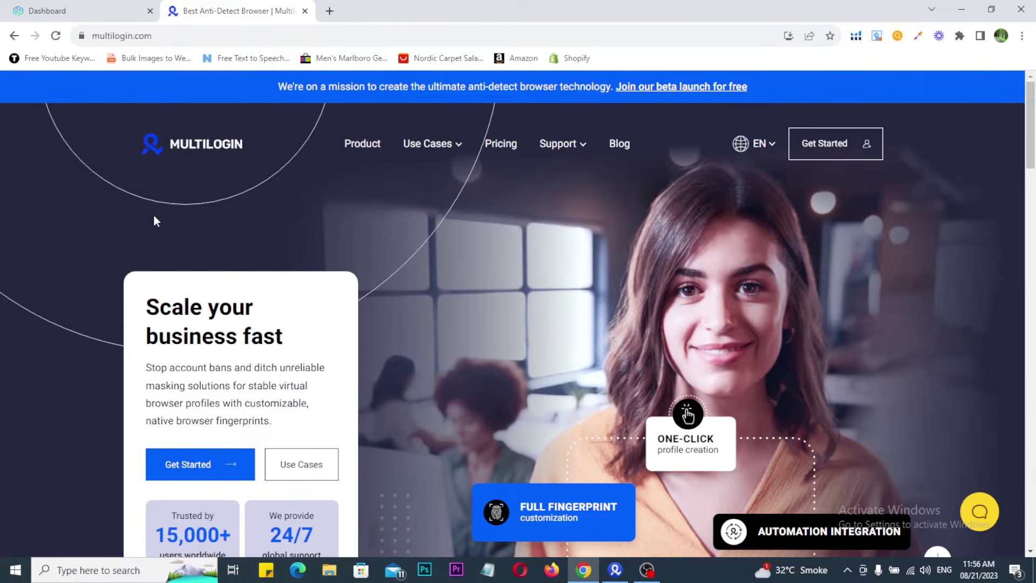
click(81, 10)
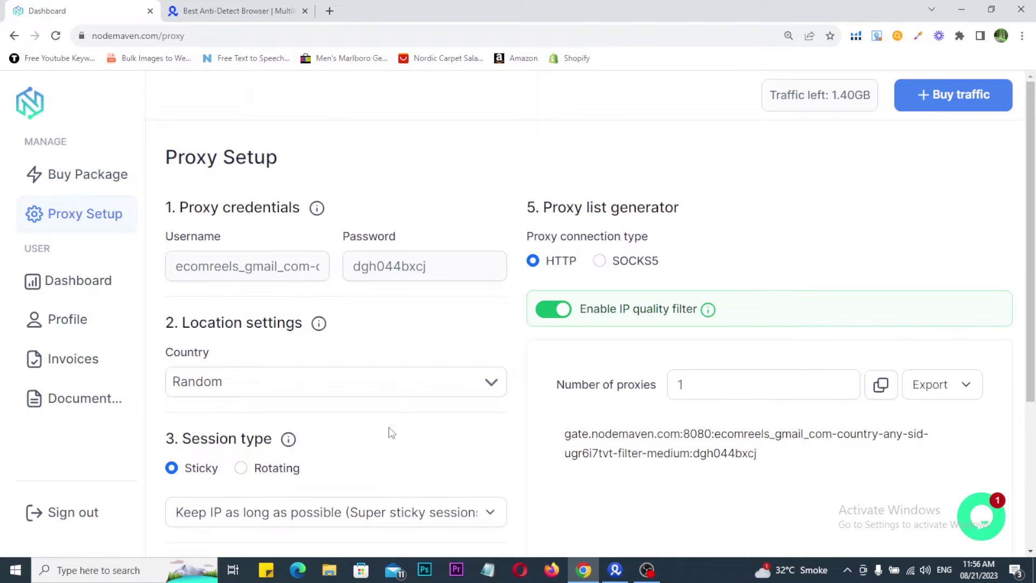
scroll(359, 319, down, 1)
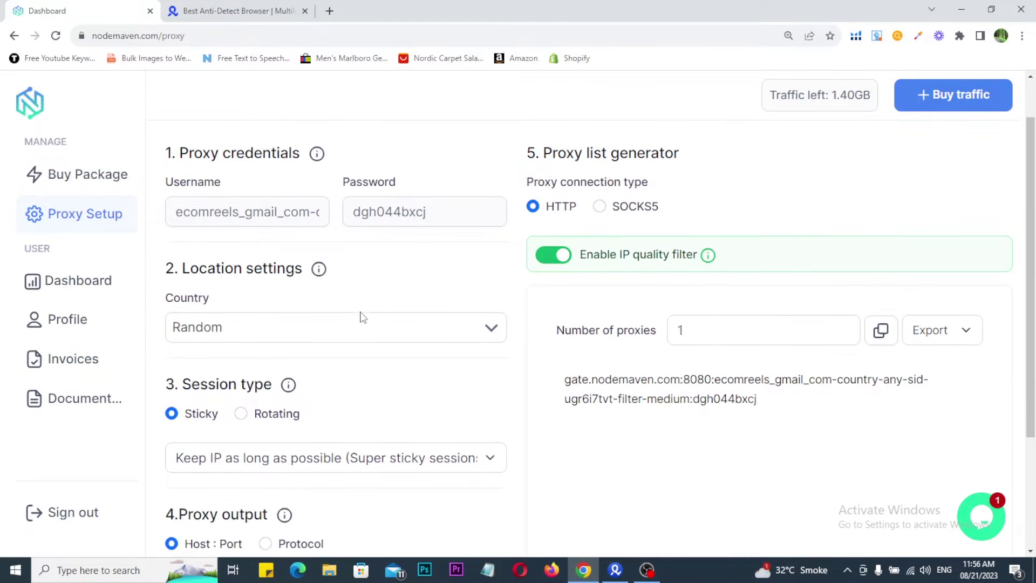
click(84, 289)
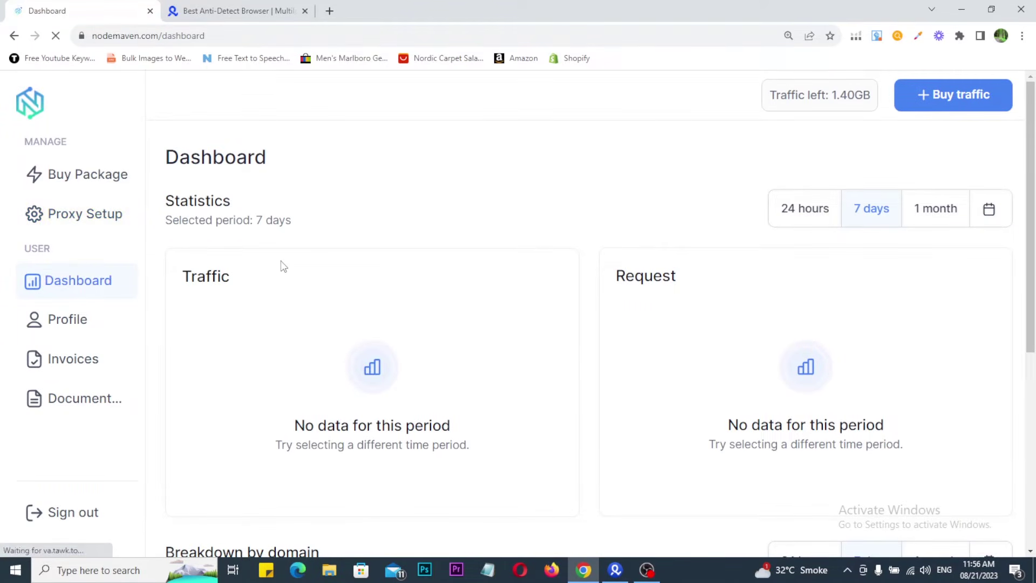
Review the dashboard's traffic and request statistics for the last 7 days and the remaining traffic.
scroll(280, 264, down, 1)
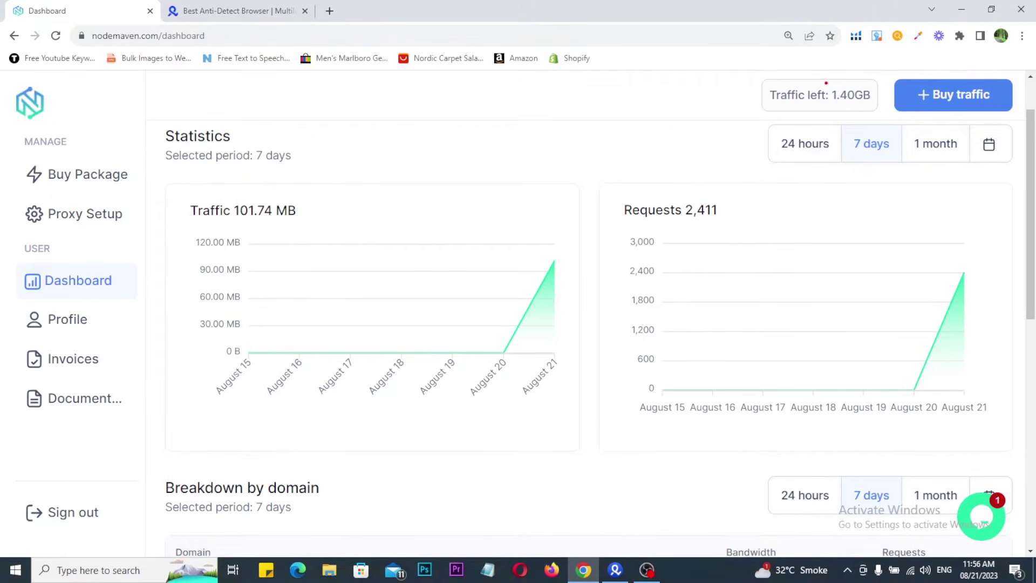
drag(819, 80, 885, 115)
scroll(575, 176, down, 5)
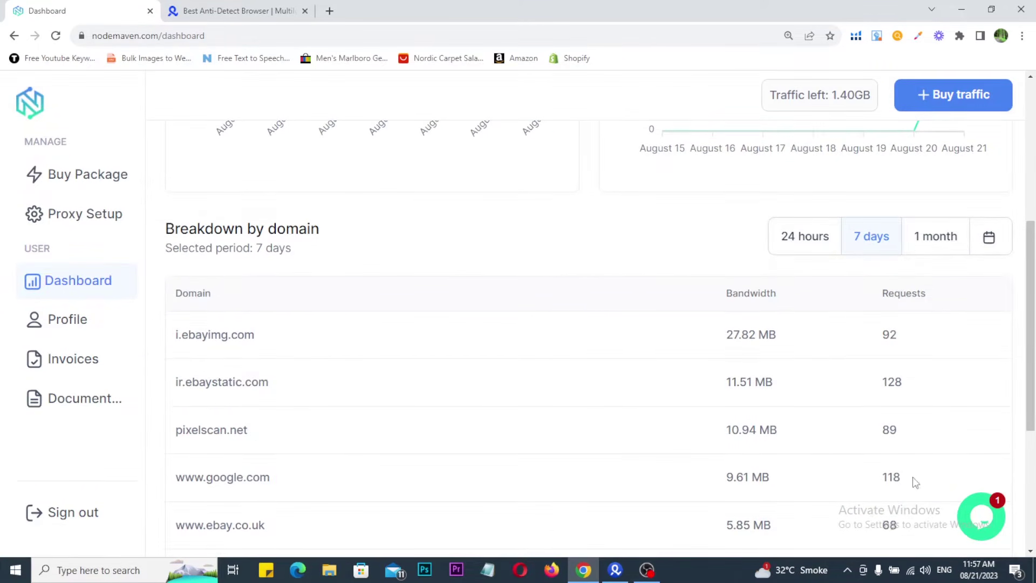
Open the customer support chat, look over its conversation and help search options, and close it.
click(979, 528)
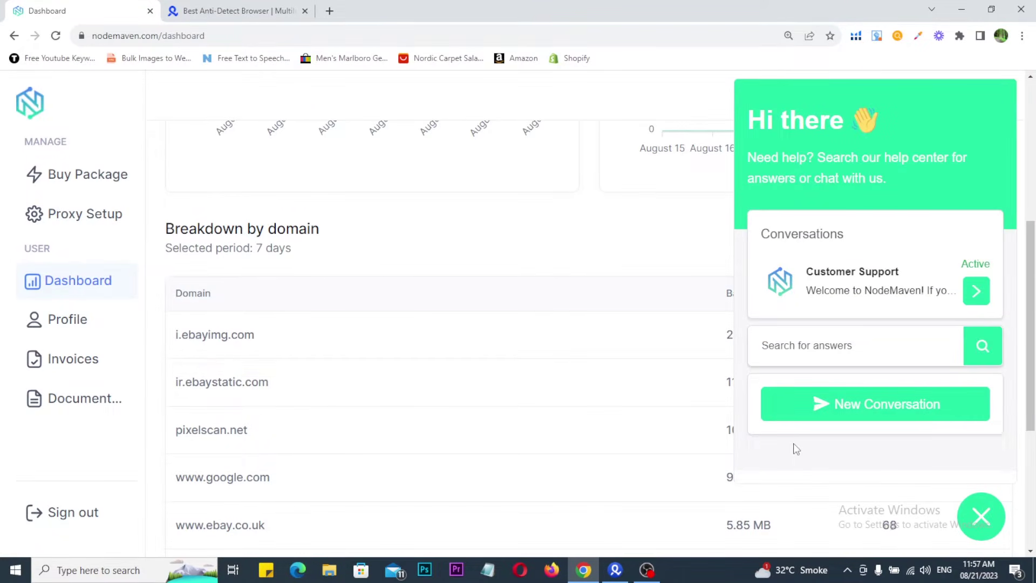
drag(428, 178, 671, 302)
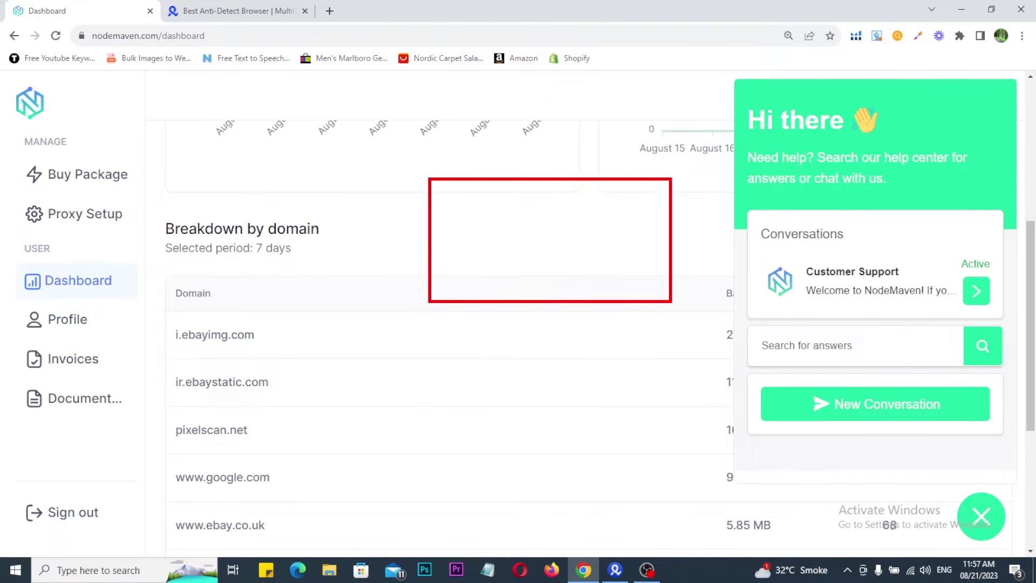
drag(464, 209, 536, 206)
drag(445, 237, 523, 230)
drag(451, 263, 523, 257)
key(Escape)
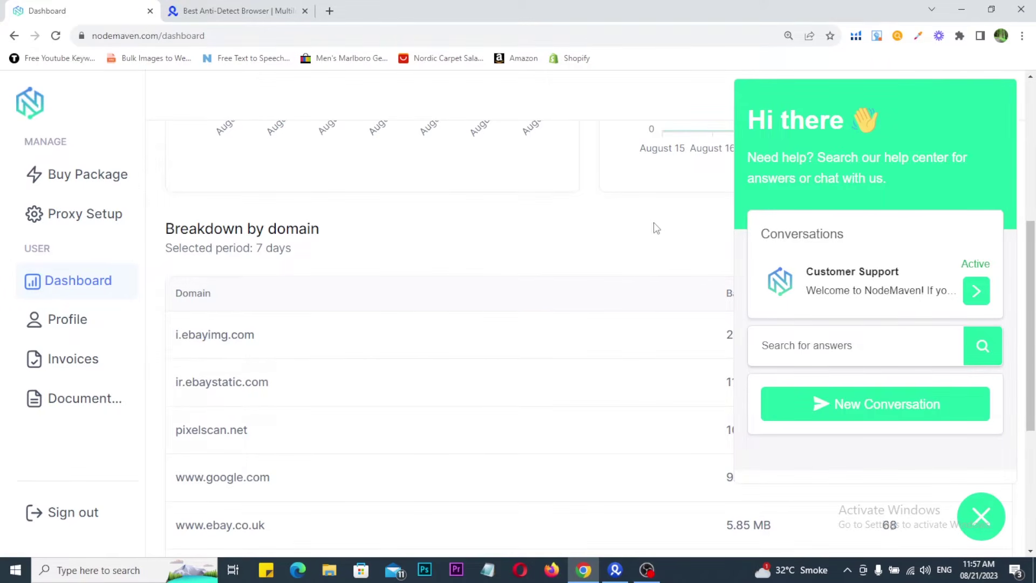
click(971, 515)
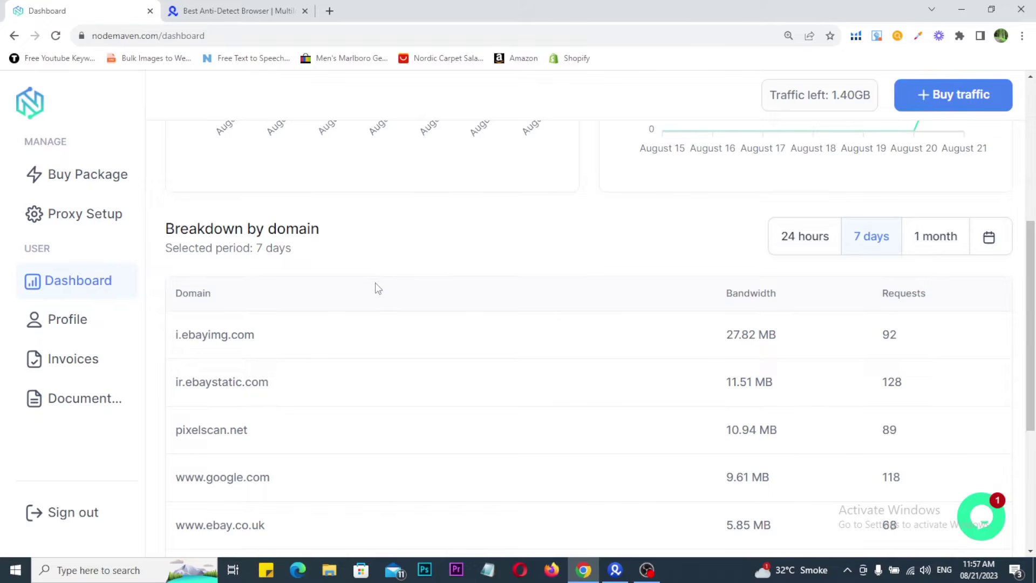
Examine the dashboard's breakdown by domain, comparing bandwidth and requests for each visited site.
scroll(377, 288, down, 2)
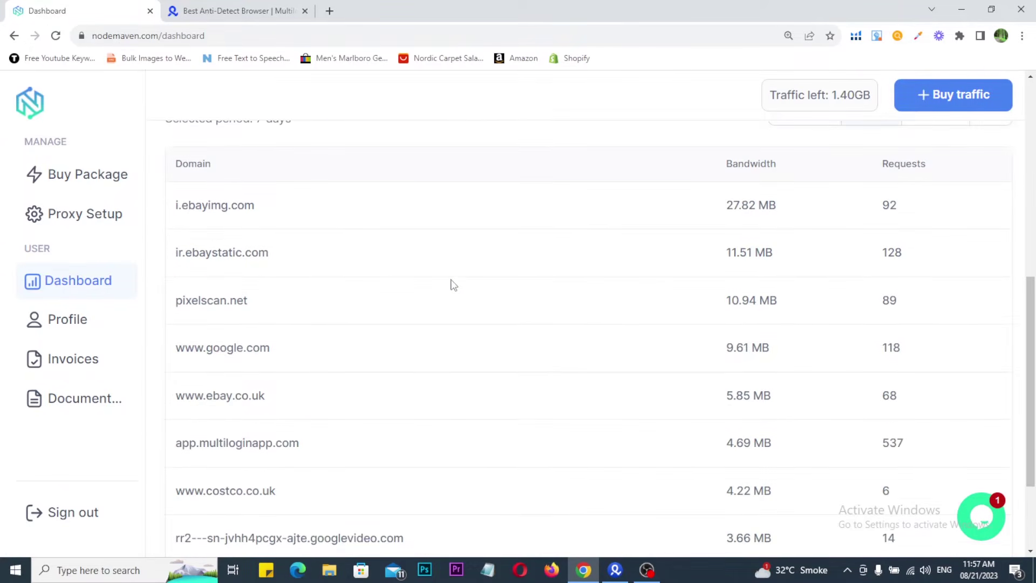
scroll(451, 284, down, 1)
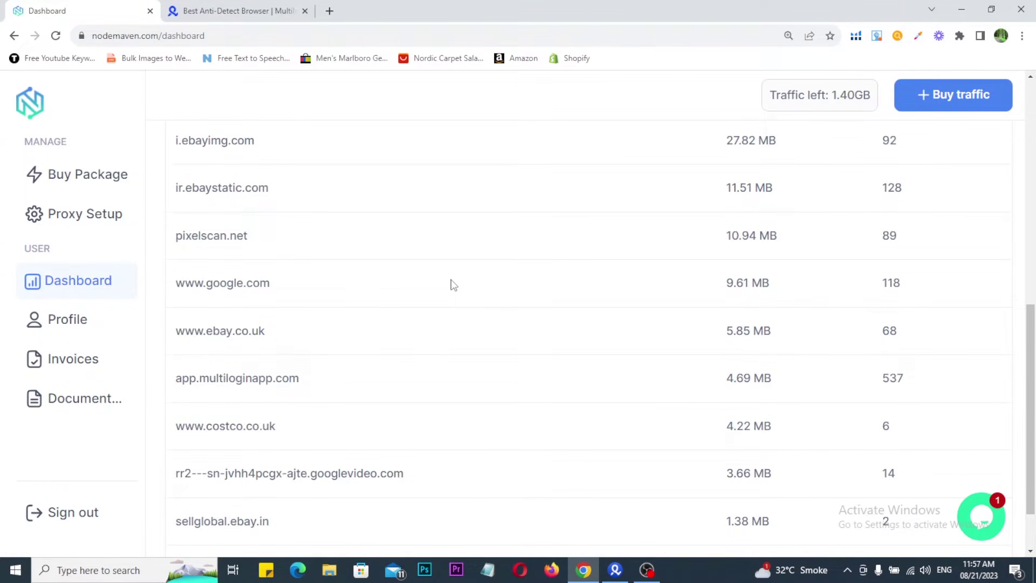
scroll(453, 285, down, 2)
scroll(456, 313, up, 1)
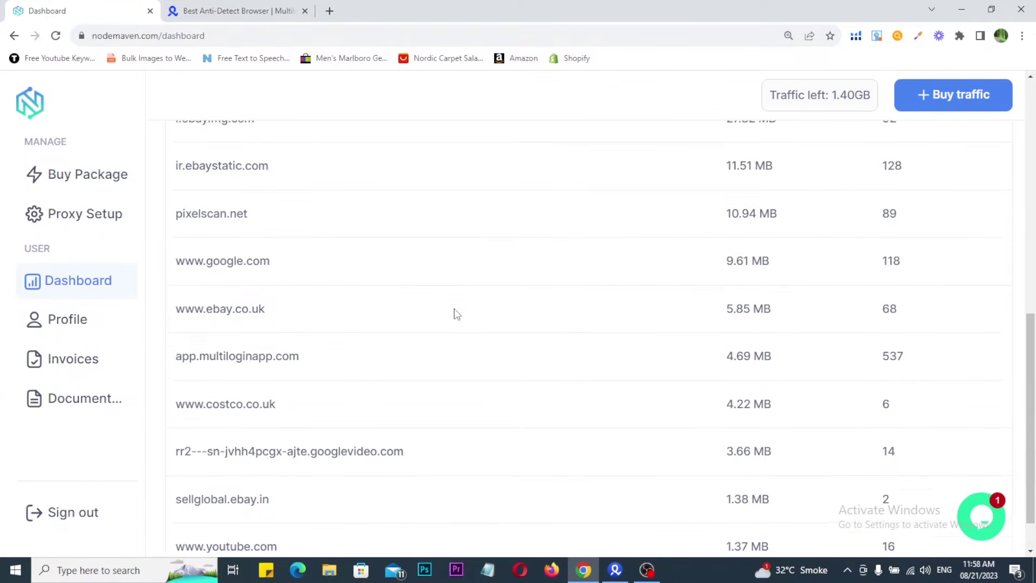
scroll(455, 313, up, 1)
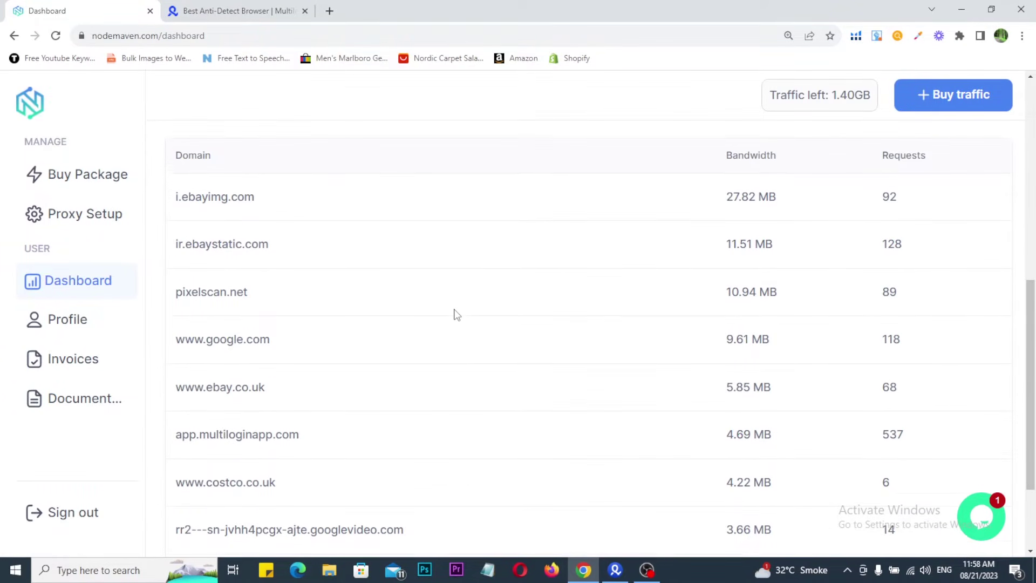
mouse_move(155, 132)
mouse_down()
mouse_move(203, 212)
mouse_move(298, 535)
mouse_up()
scroll(384, 236, up, 8)
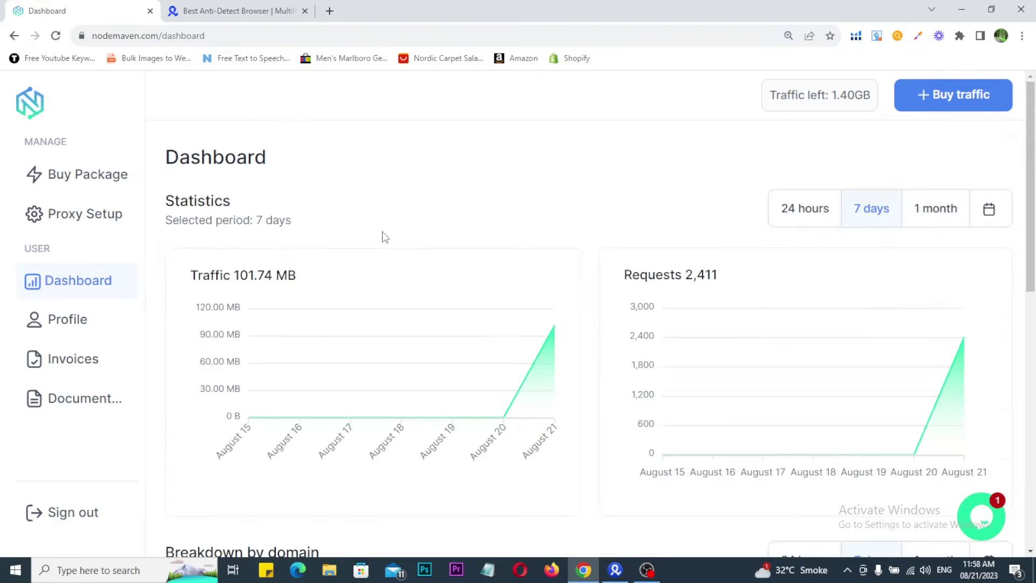
View the password update form on the Profile page and the payment list on the Invoices page.
mouse_move(16, 301)
mouse_down()
mouse_move(43, 319)
mouse_move(114, 334)
mouse_move(141, 324)
mouse_up()
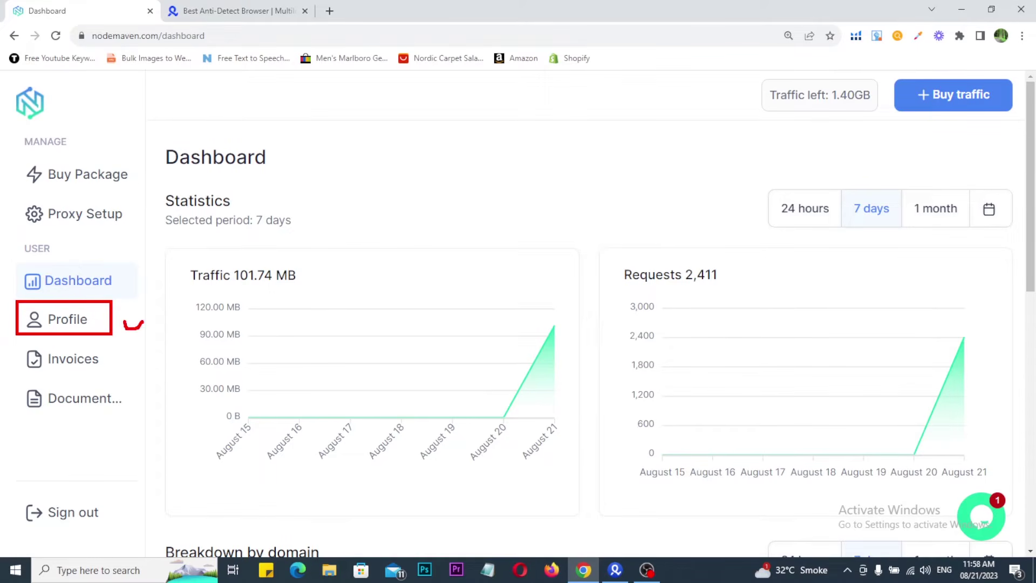
click(71, 331)
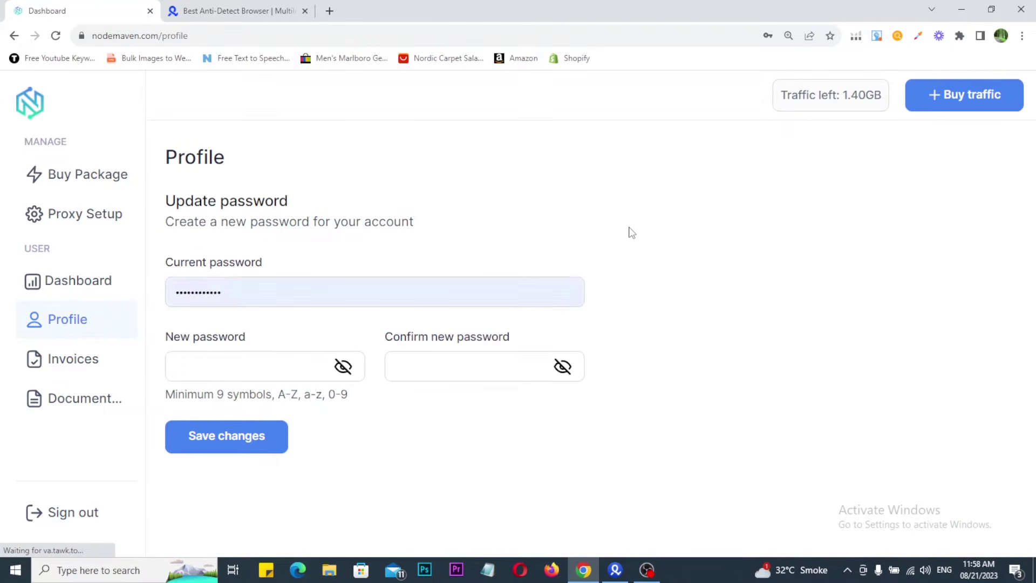
click(63, 363)
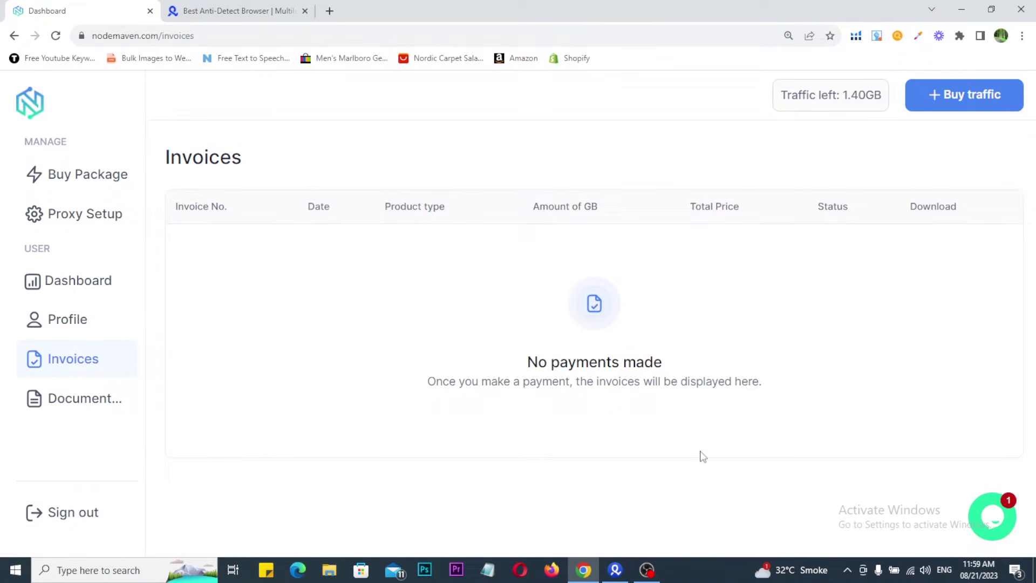
Open the documentation, look through the Help Center's article categories and return to the Invoices page.
click(71, 404)
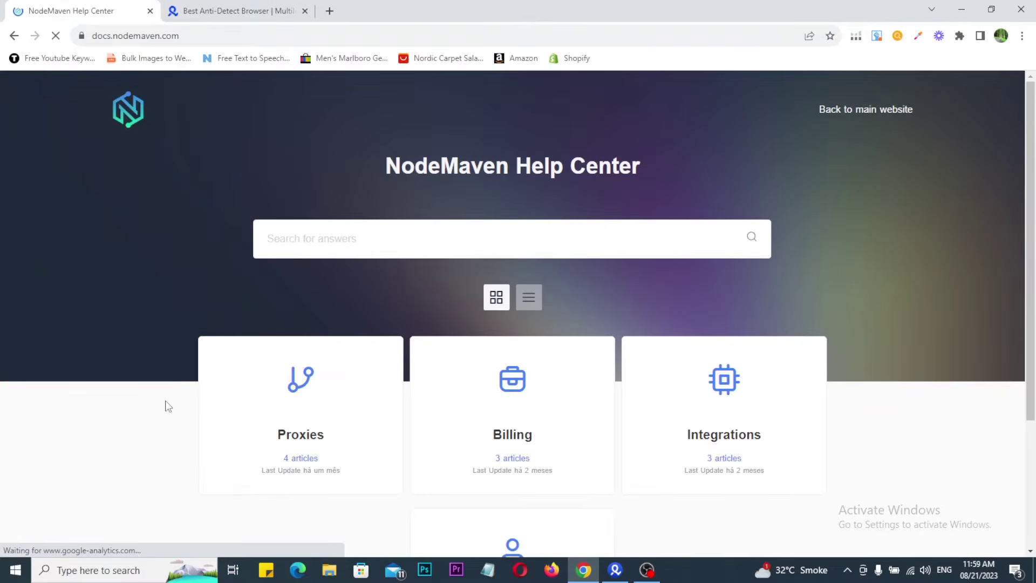
scroll(168, 406, down, 1)
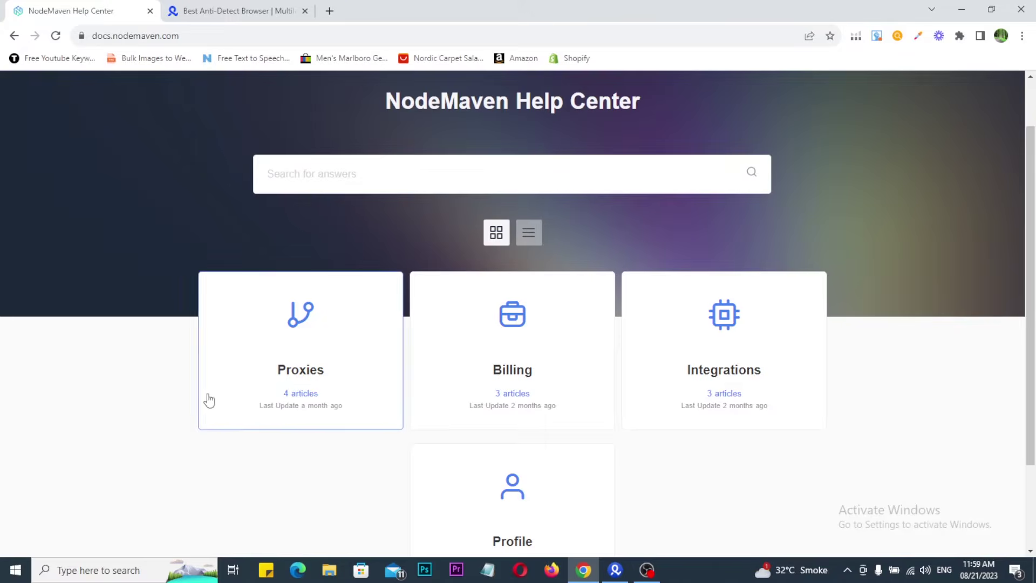
scroll(225, 394, down, 1)
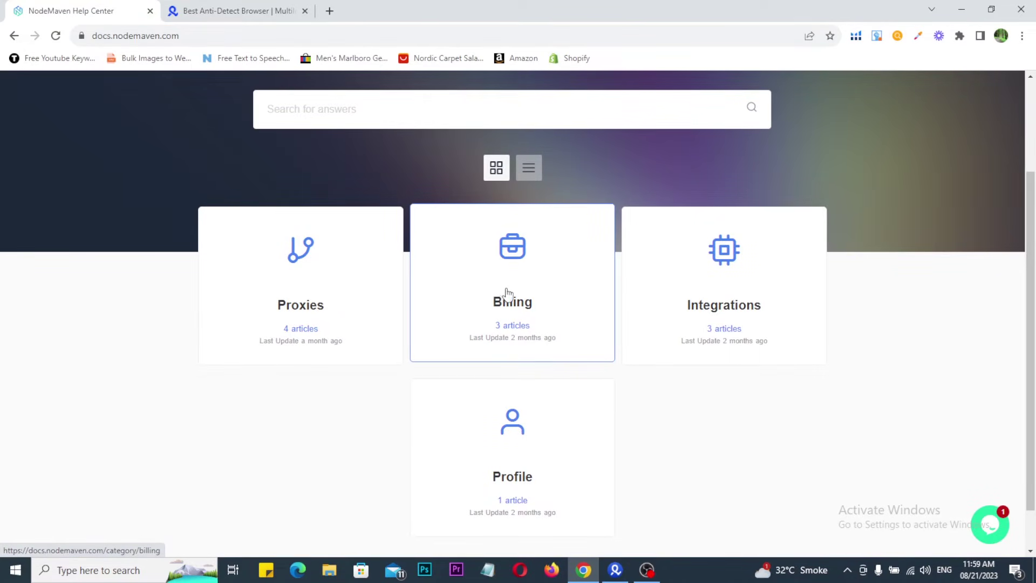
scroll(606, 477, down, 1)
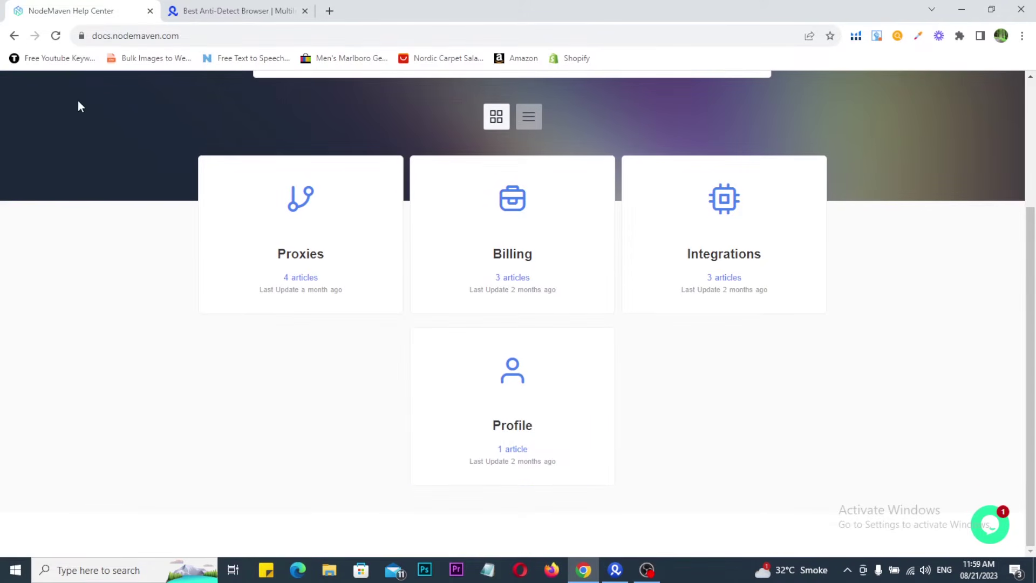
click(14, 36)
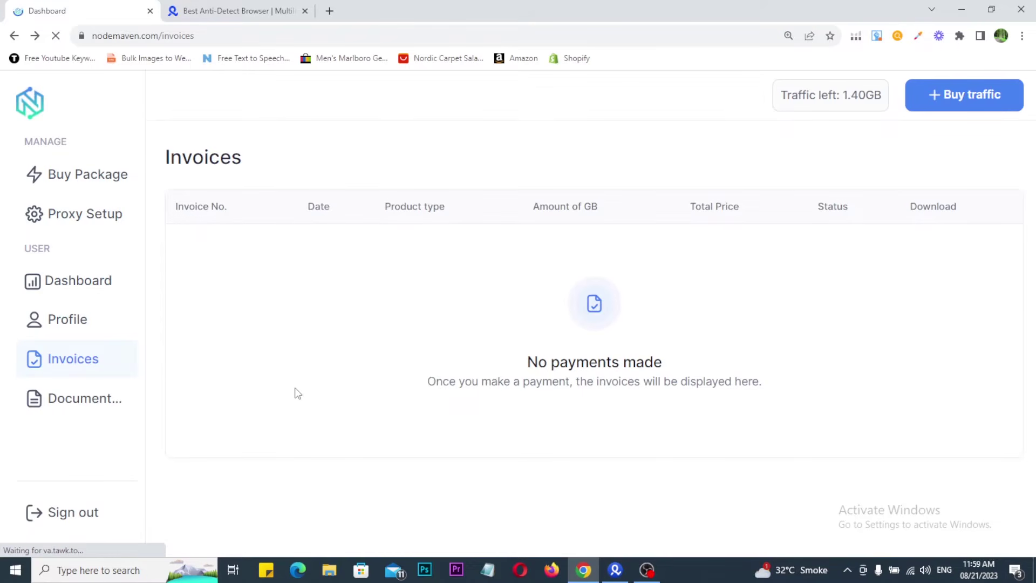
Open Proxy Setup and set the proxy location's country to United Kingdom.
click(53, 221)
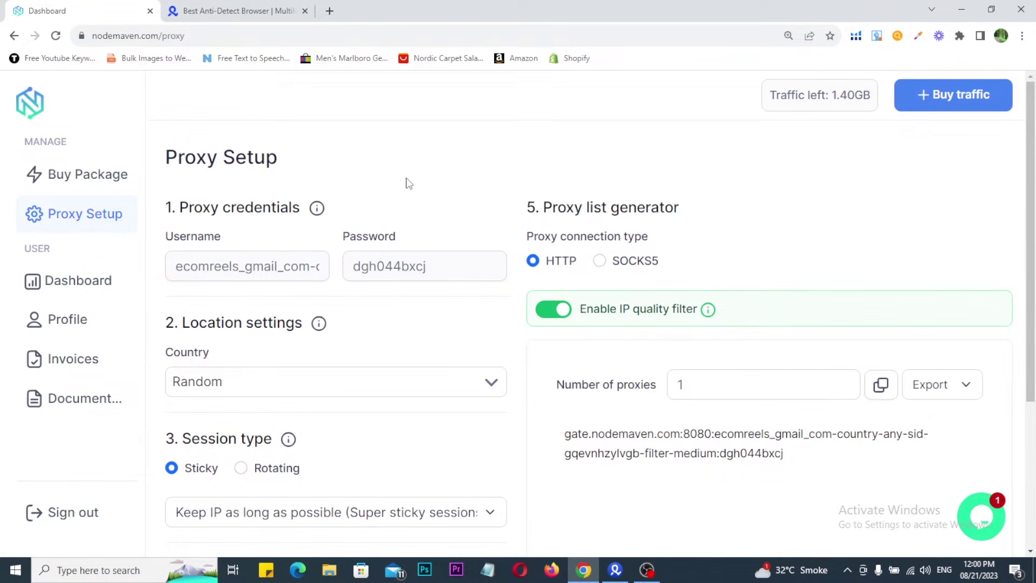
scroll(418, 223, down, 2)
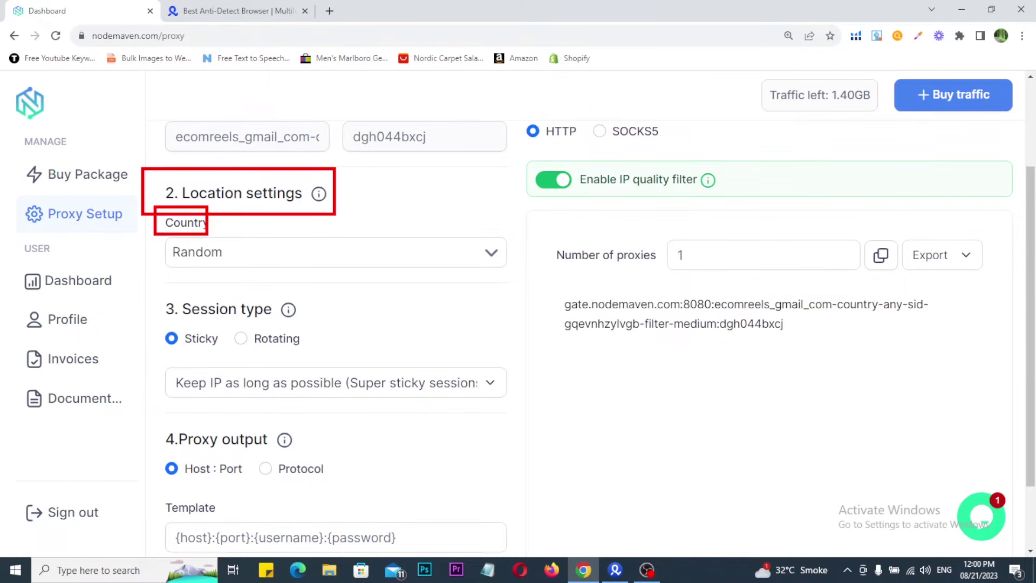
click(483, 261)
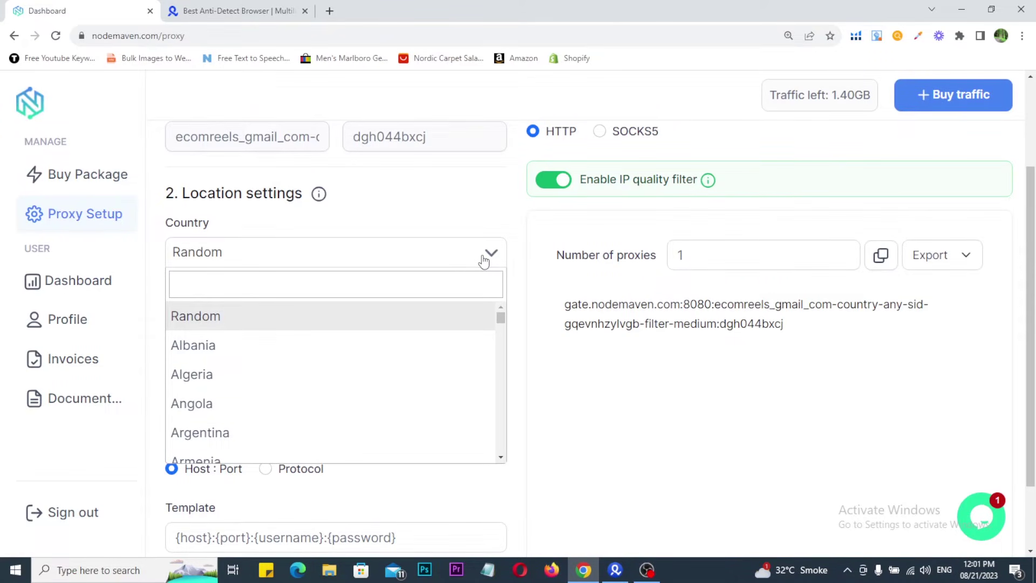
click(220, 284)
text(united)
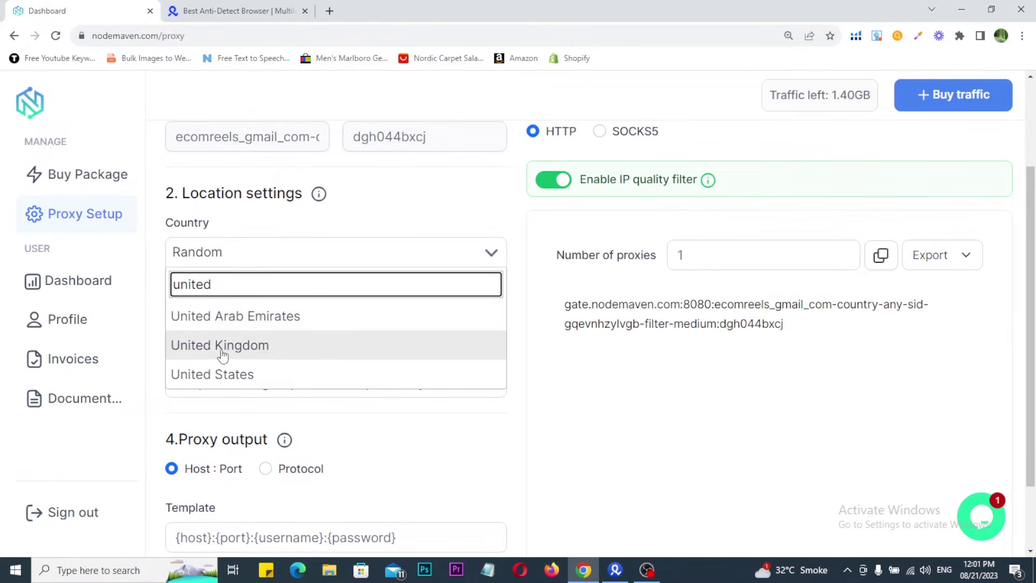
click(221, 355)
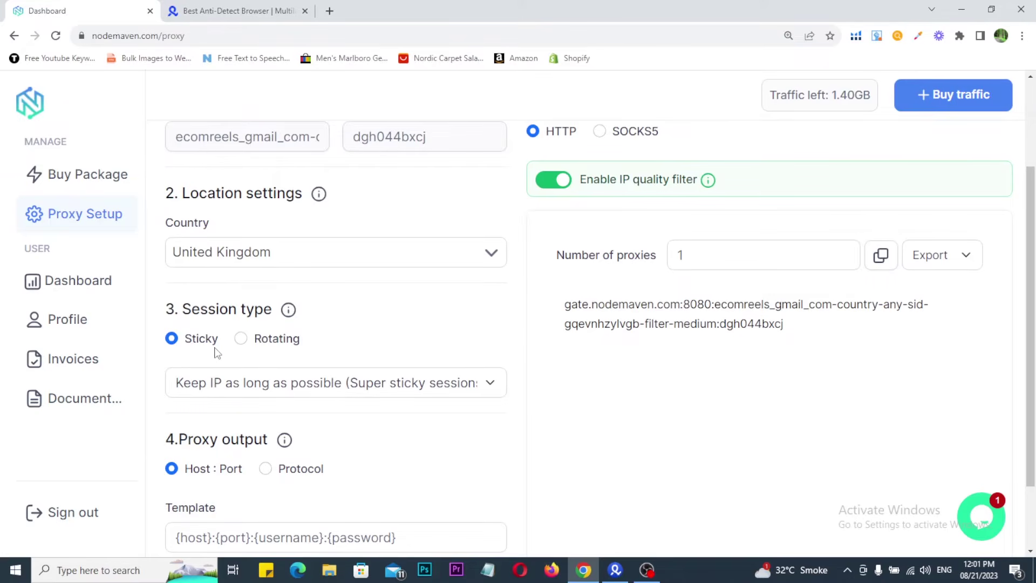
Set the proxy location's region to England and its city to London.
scroll(433, 300, down, 1)
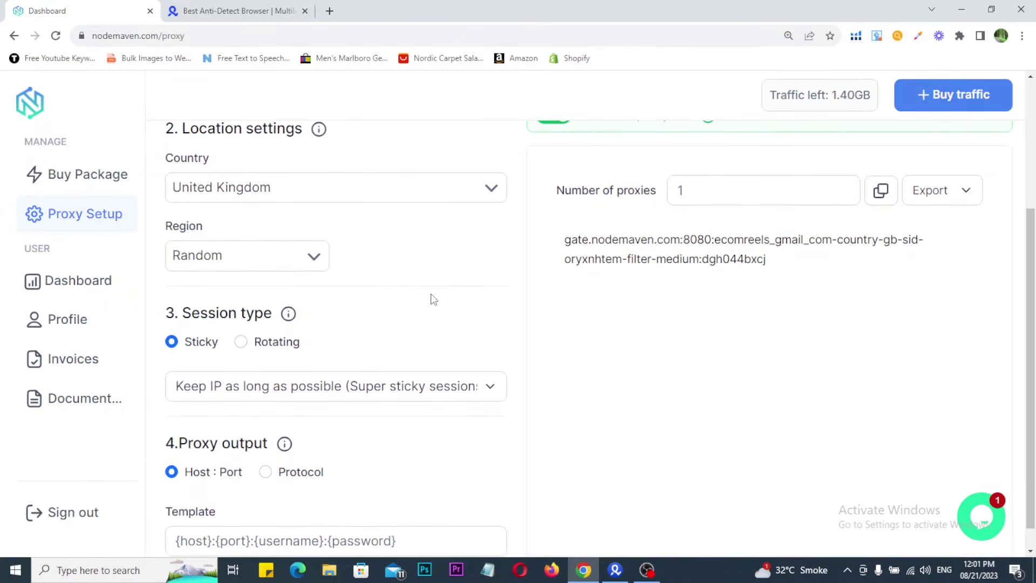
click(279, 265)
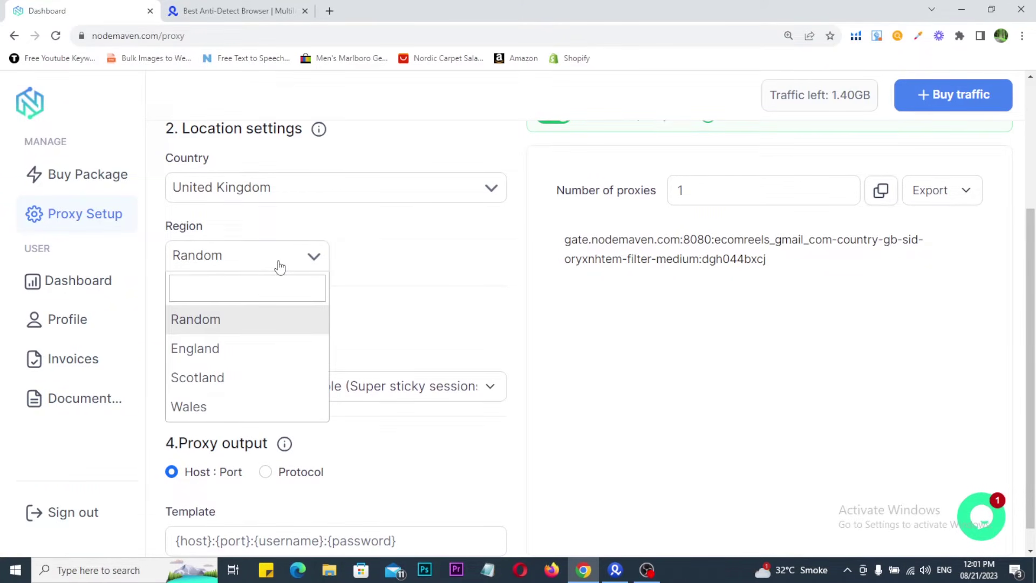
click(205, 357)
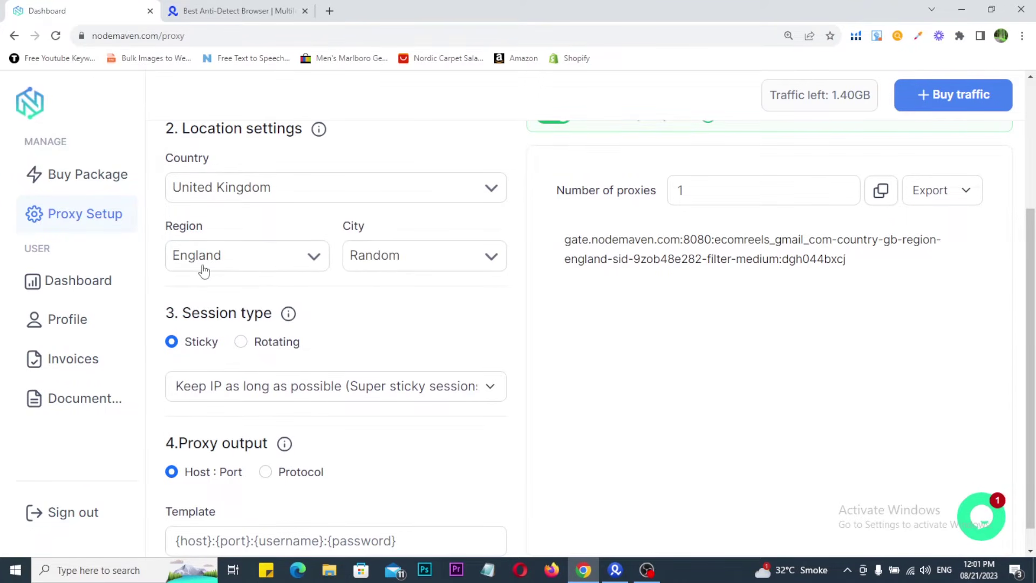
click(432, 268)
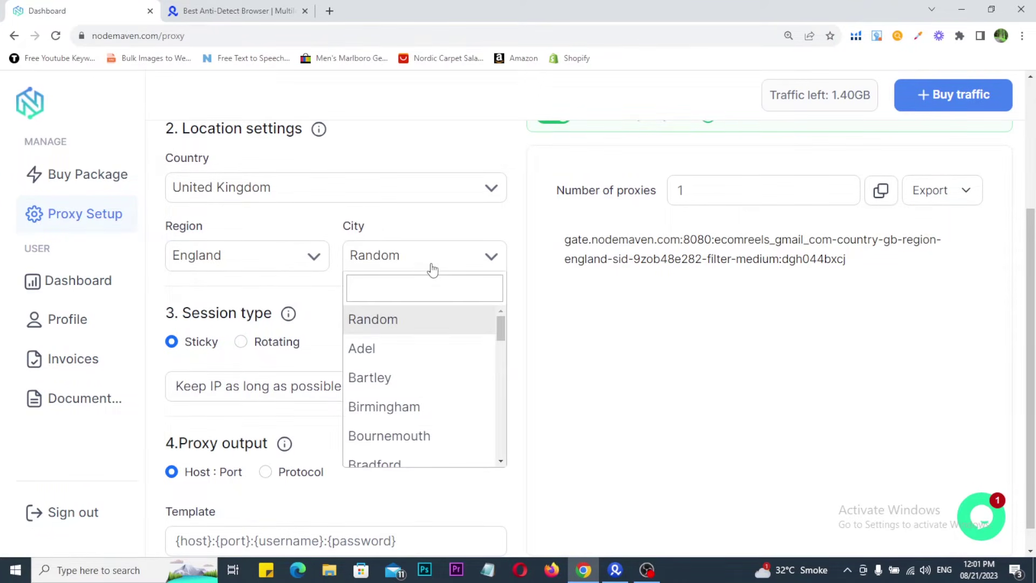
click(420, 291)
text(lon)
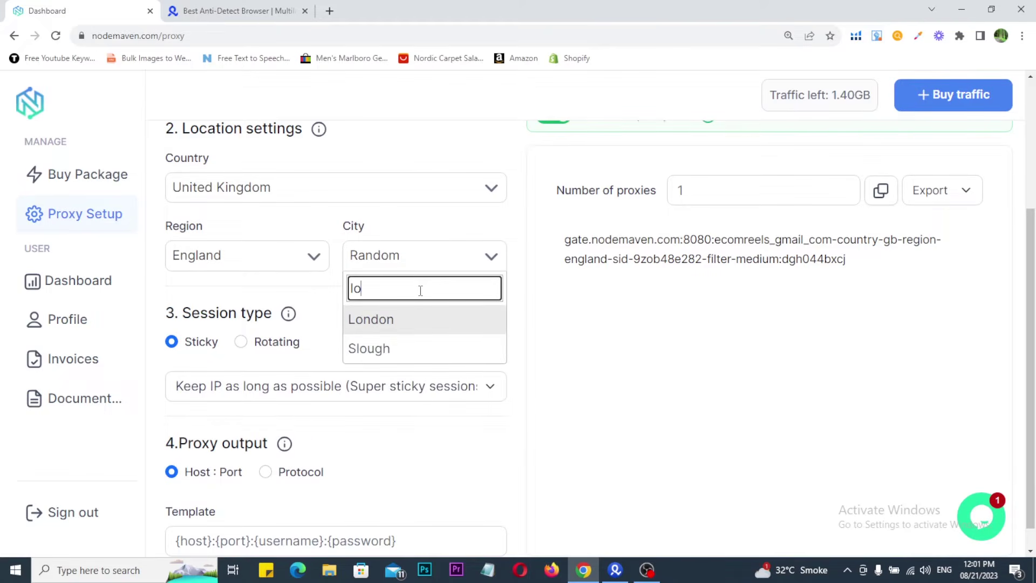
click(381, 323)
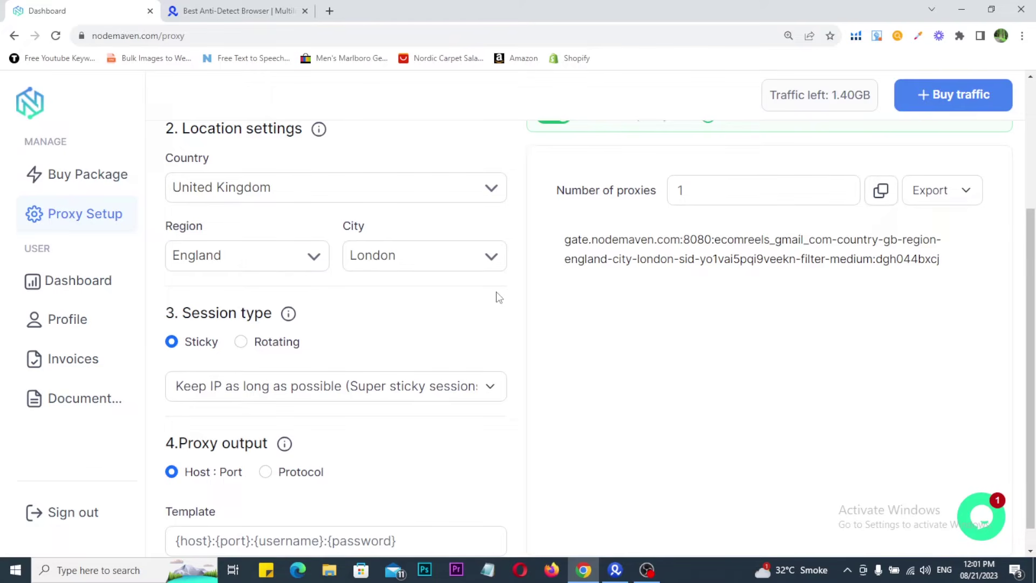
Examine the generated proxy string for the London location in the proxy list generator.
drag(539, 222, 959, 300)
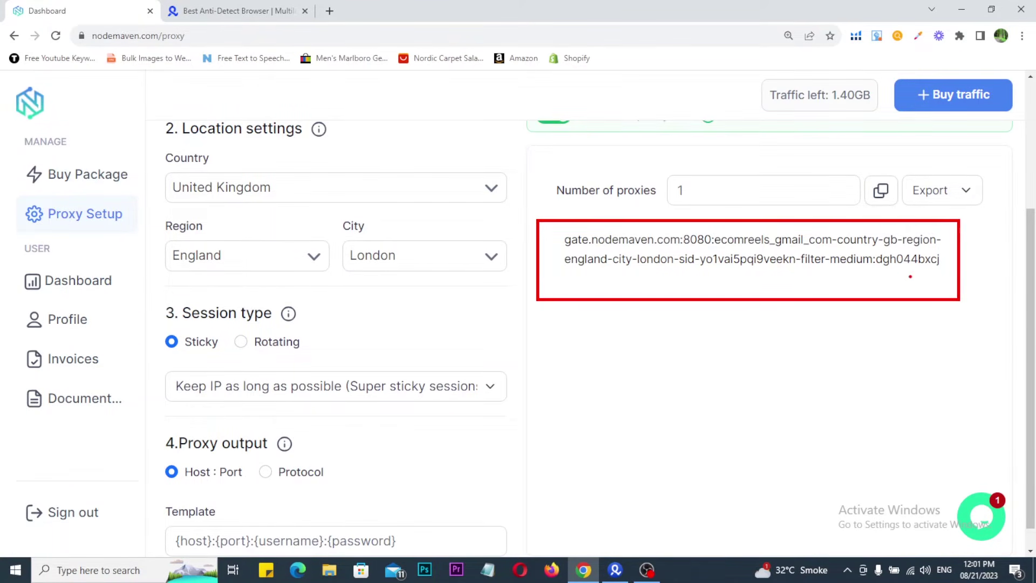
drag(886, 278, 926, 277)
mouse_move(633, 383)
mouse_down()
mouse_move(700, 282)
mouse_move(712, 297)
mouse_up()
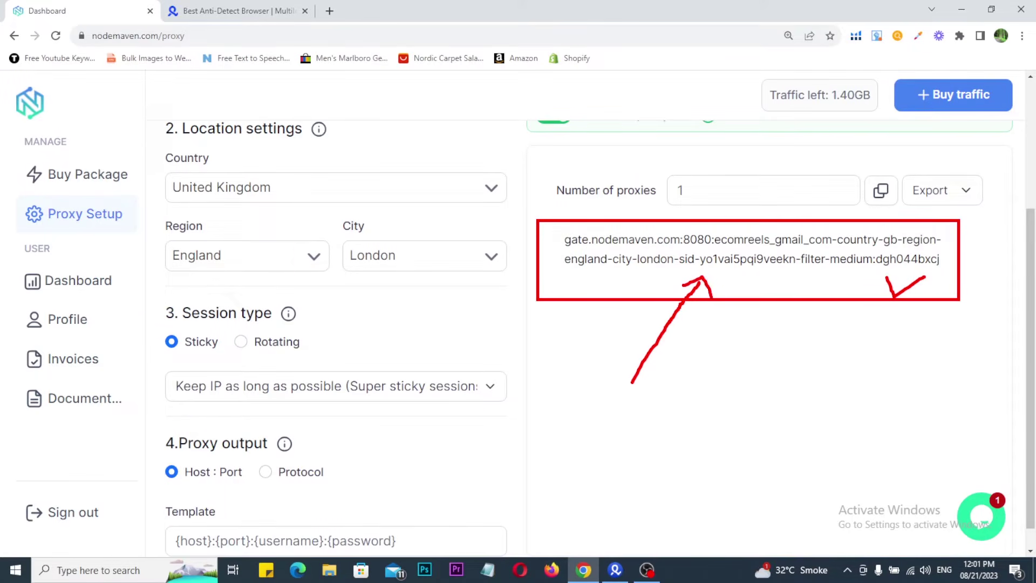
key(Escape)
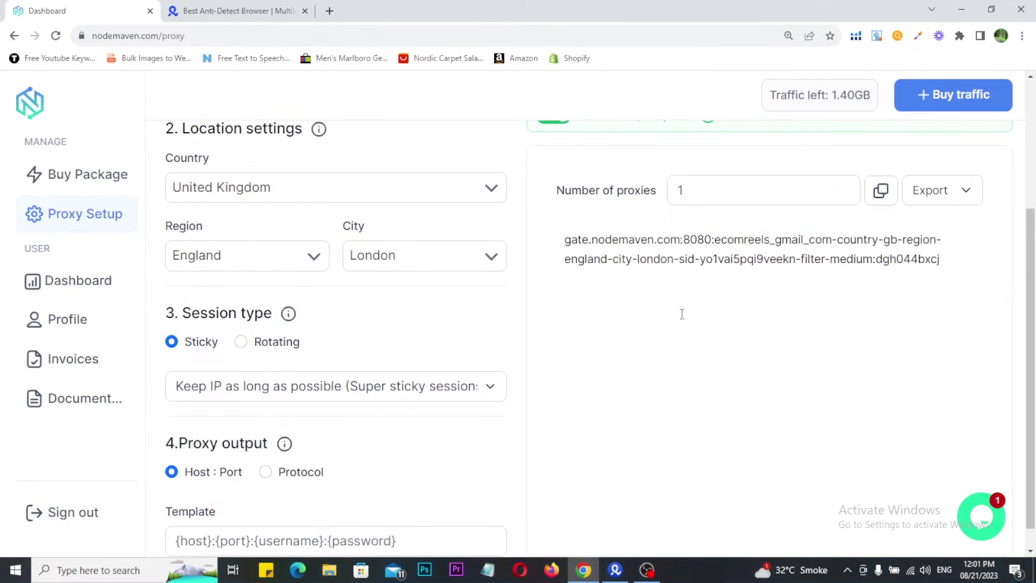
Review the Sticky and Rotating session types and the duration choices for sticky sessions, leaving the settings as they are.
scroll(499, 321, down, 1)
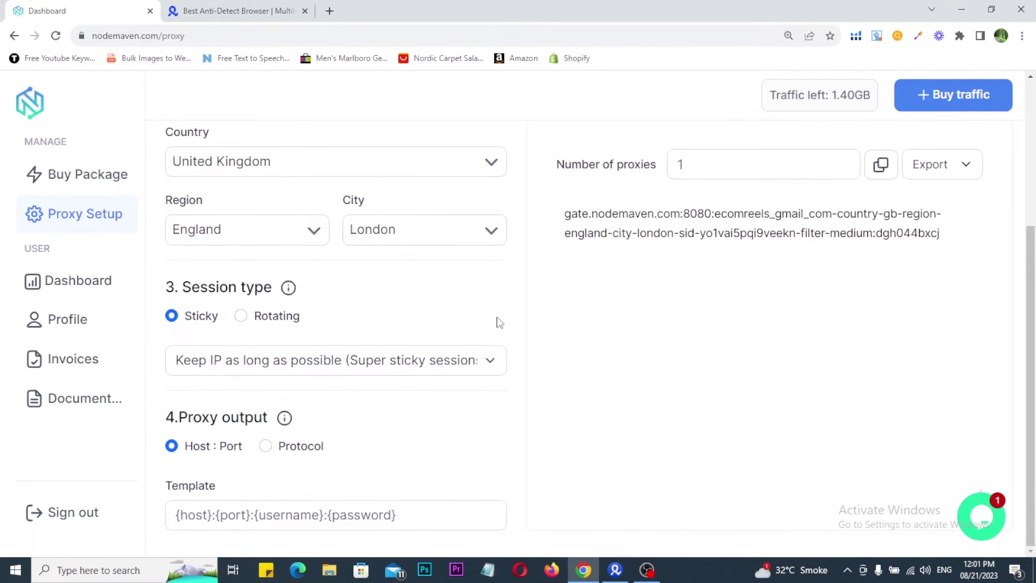
drag(146, 301, 217, 338)
drag(226, 298, 334, 330)
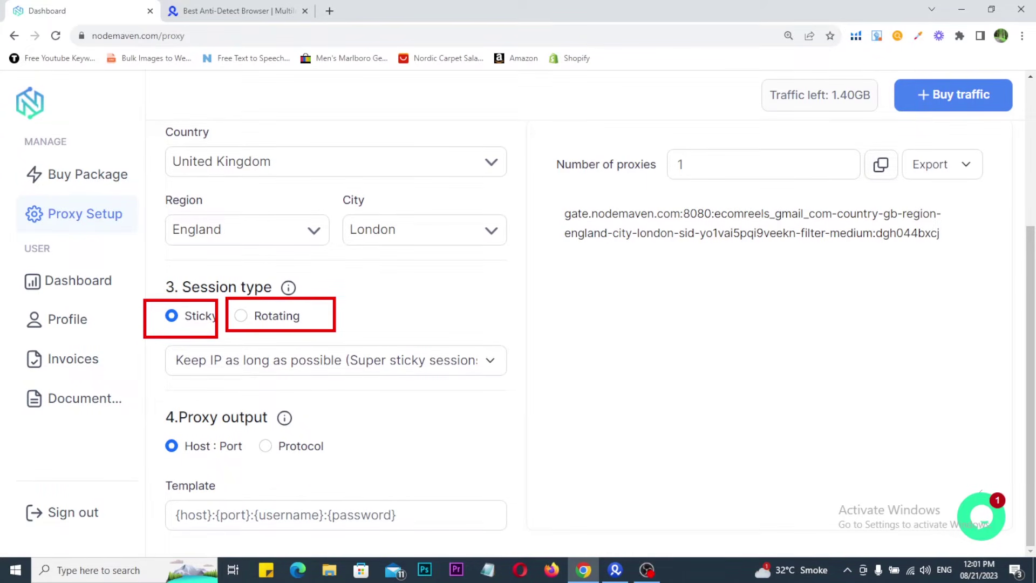
key(Escape)
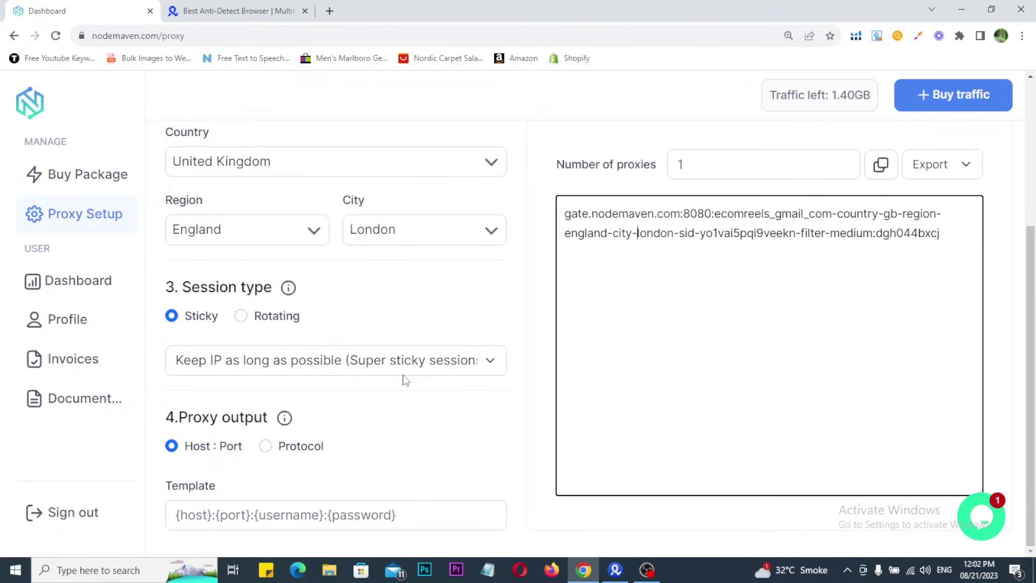
click(482, 366)
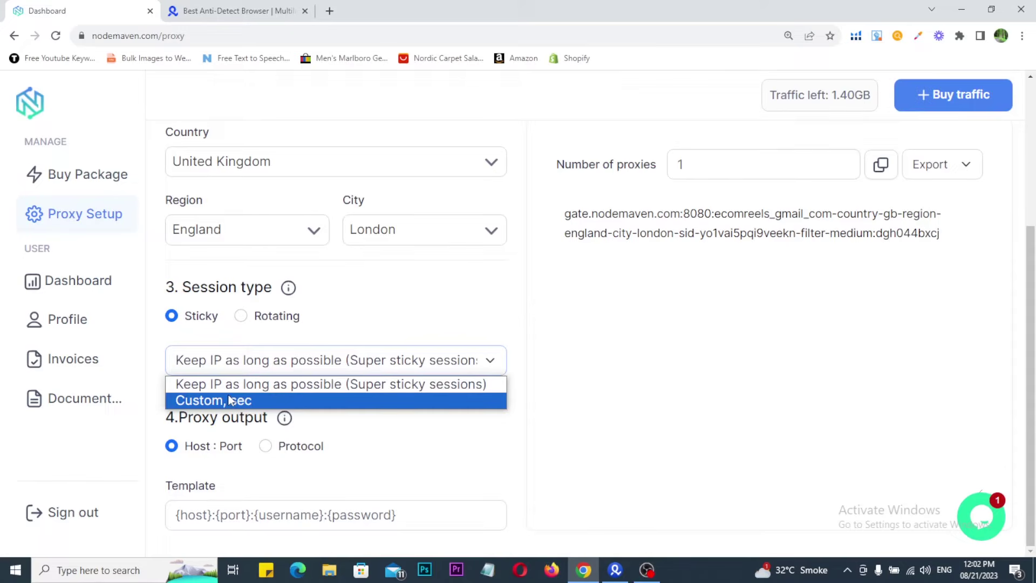
click(398, 425)
Review the Host : Port and Protocol output options and locate the port in the generated proxy string.
drag(159, 400, 342, 472)
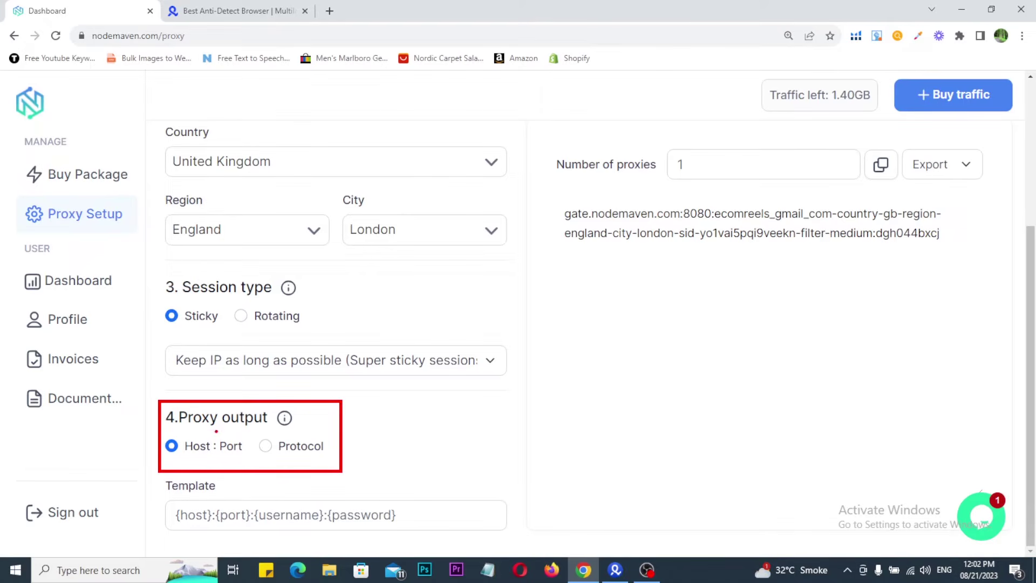
drag(252, 430, 323, 457)
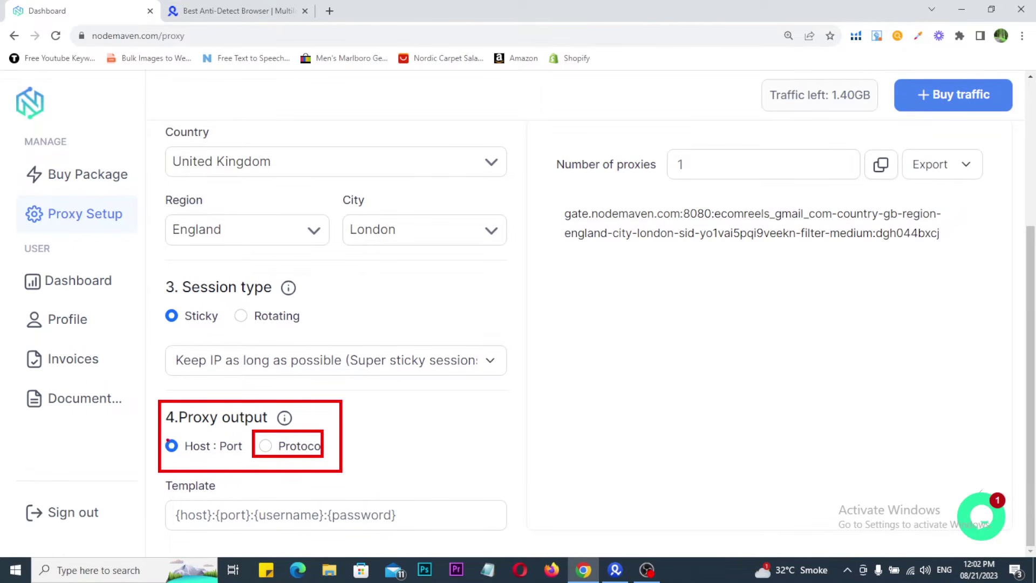
key(Escape)
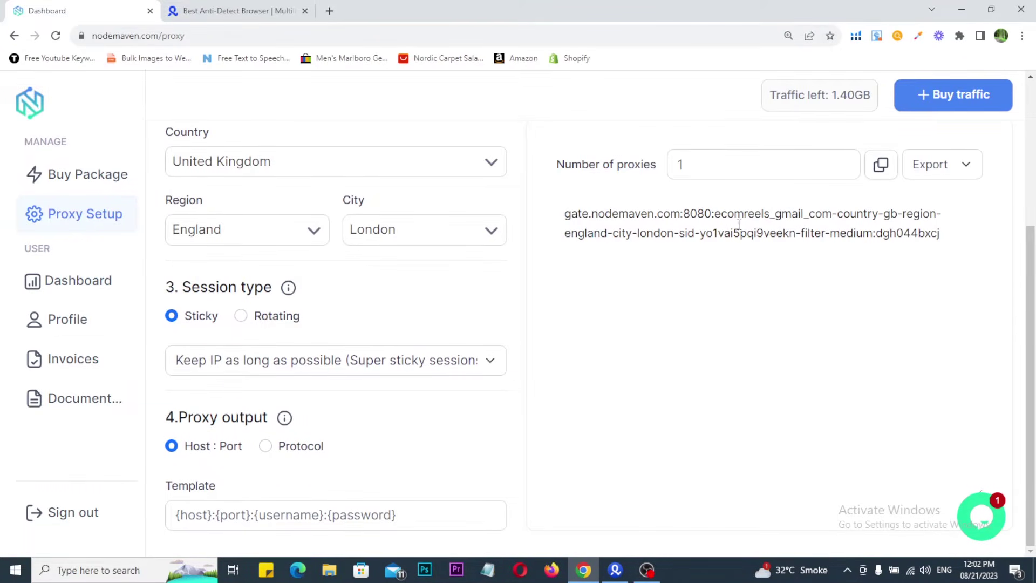
drag(683, 214, 711, 215)
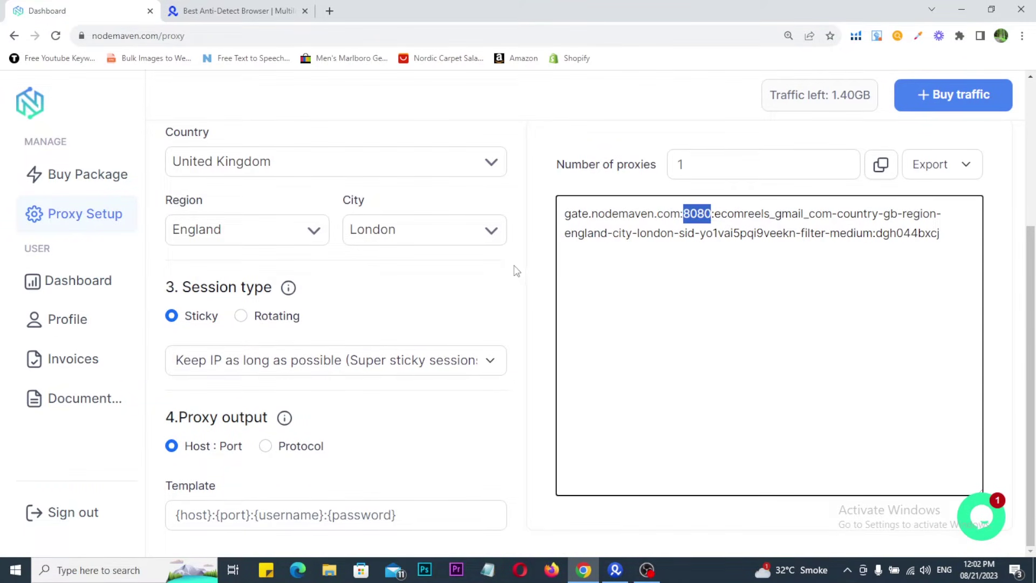
click(548, 270)
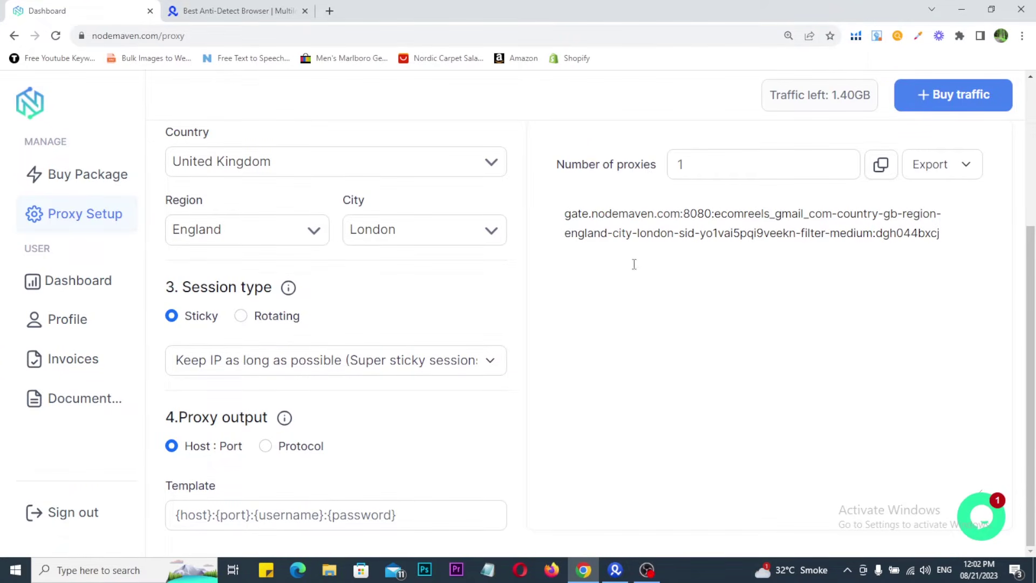
Switch to the Multilogin website and find the Download App link in its footer.
click(225, 10)
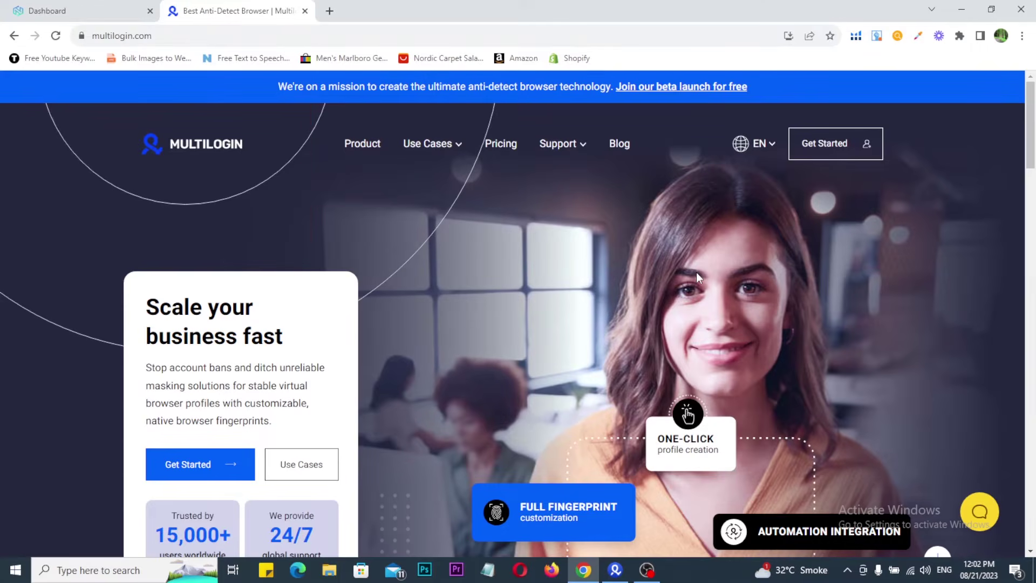
drag(1031, 153, 1033, 531)
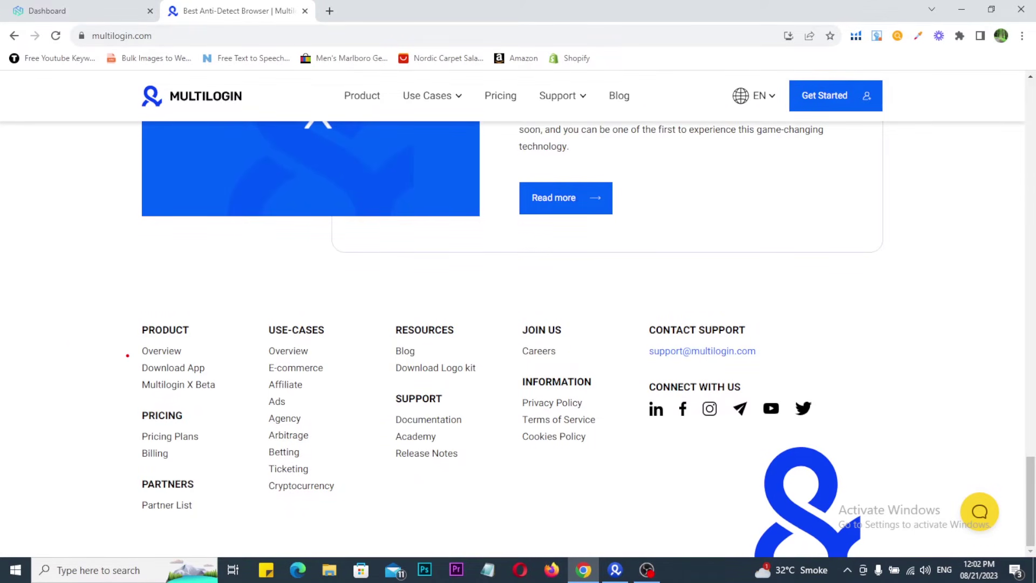
drag(117, 316, 231, 406)
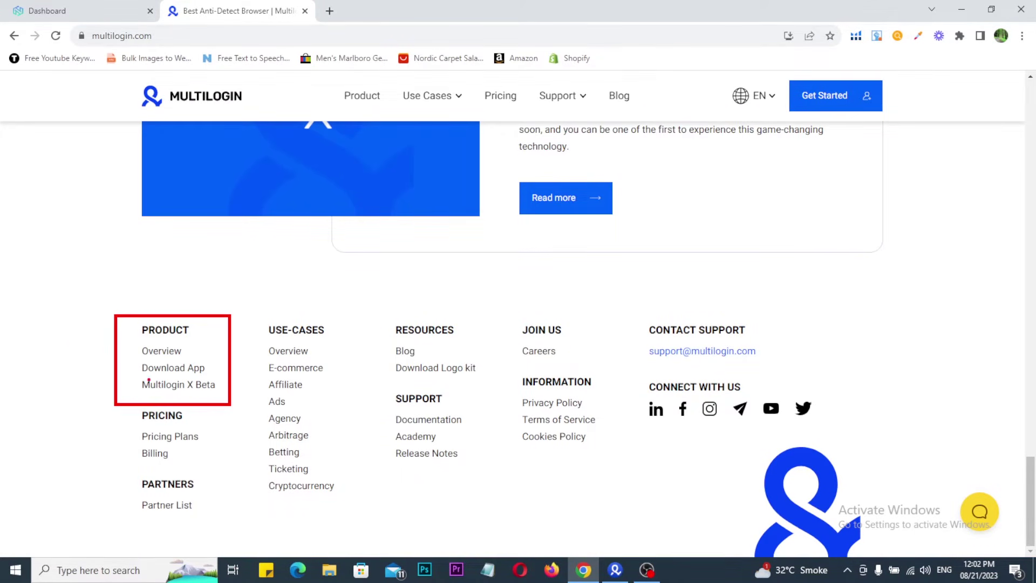
drag(127, 356, 216, 378)
key(Escape)
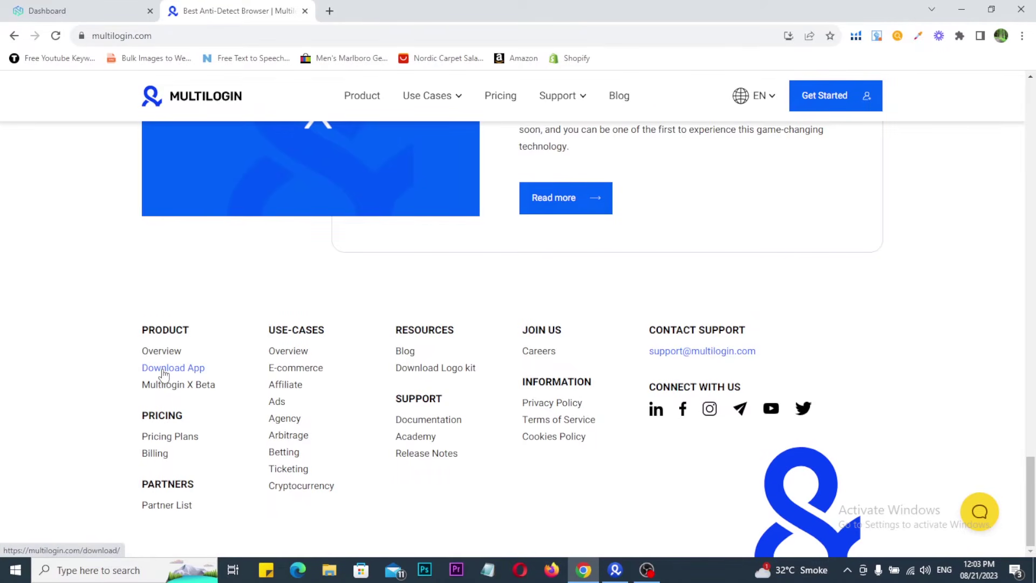
Switch to the Multilogin desktop app and open the login form for another account.
click(615, 569)
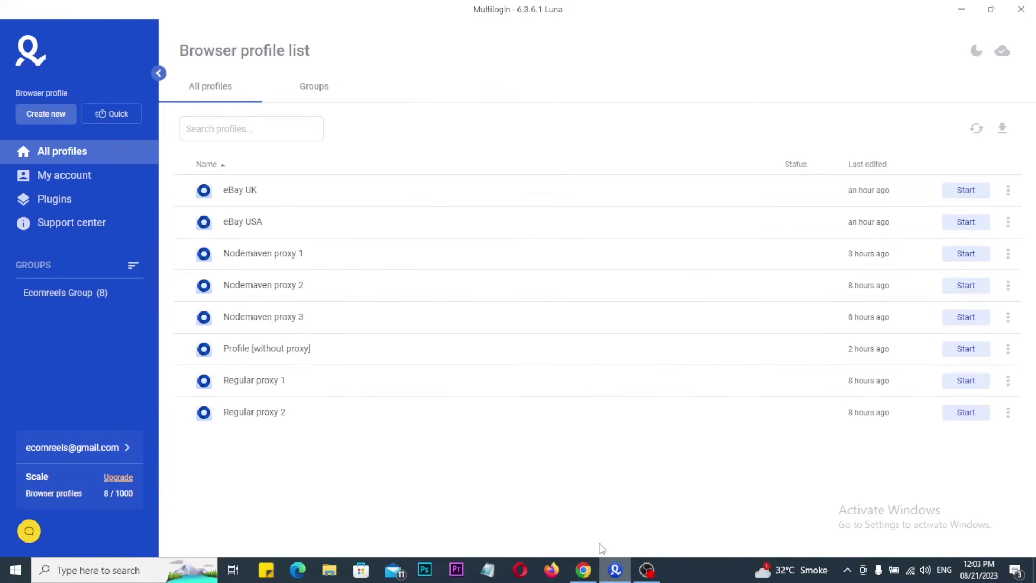
click(124, 450)
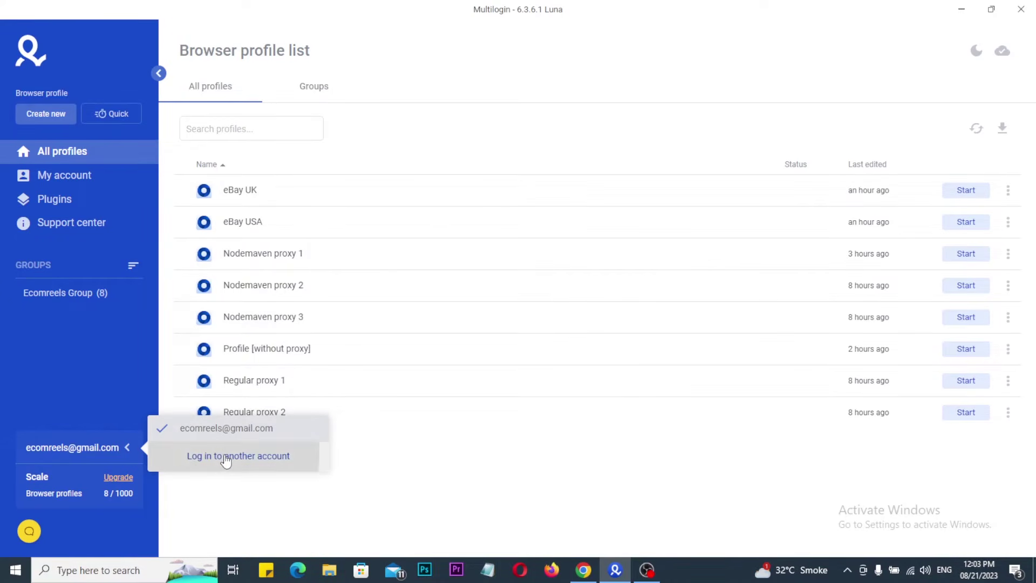
click(224, 456)
click(507, 278)
Switch to Chrome, return to the NodeMaven dashboard and open the residential proxy packages page.
click(583, 570)
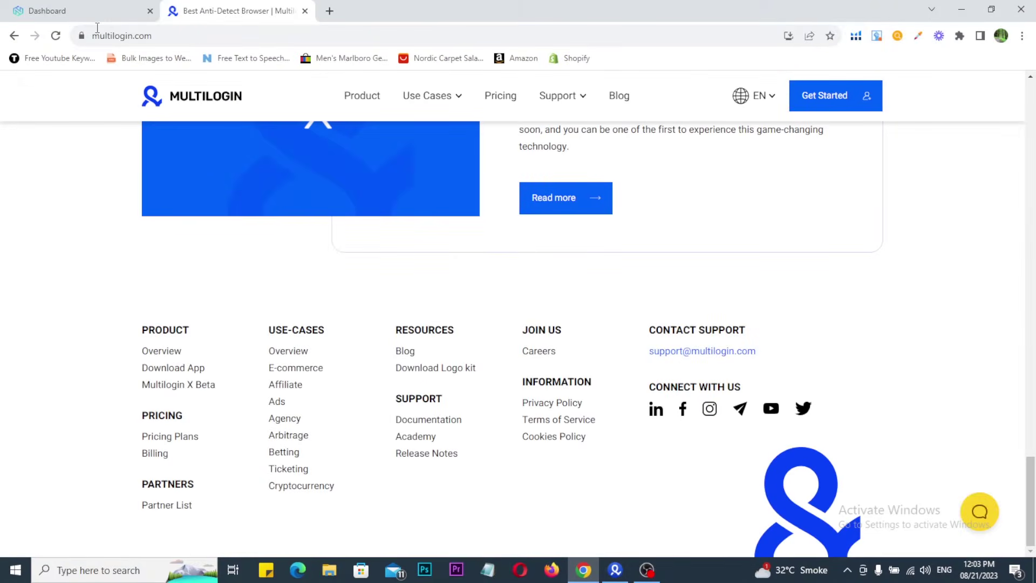
click(95, 8)
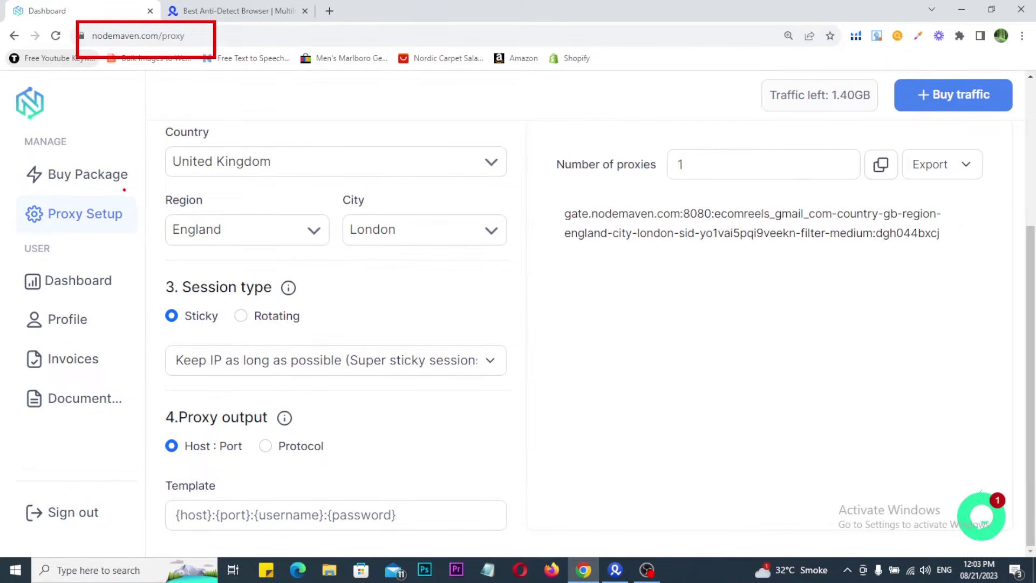
click(92, 184)
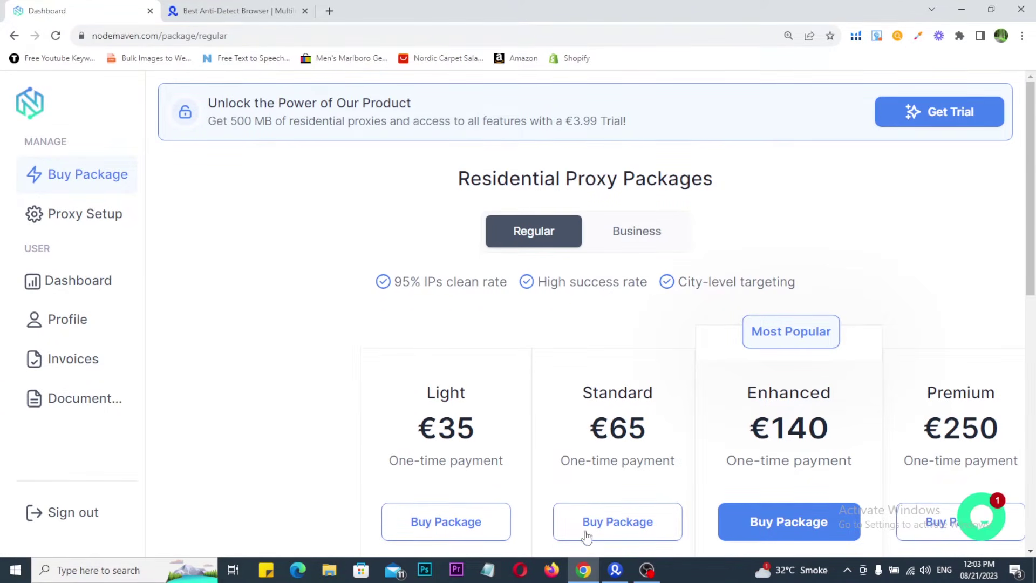
Return to the Multilogin app, inspect the login form's email and password fields, close it and view the profile list.
click(614, 570)
click(426, 276)
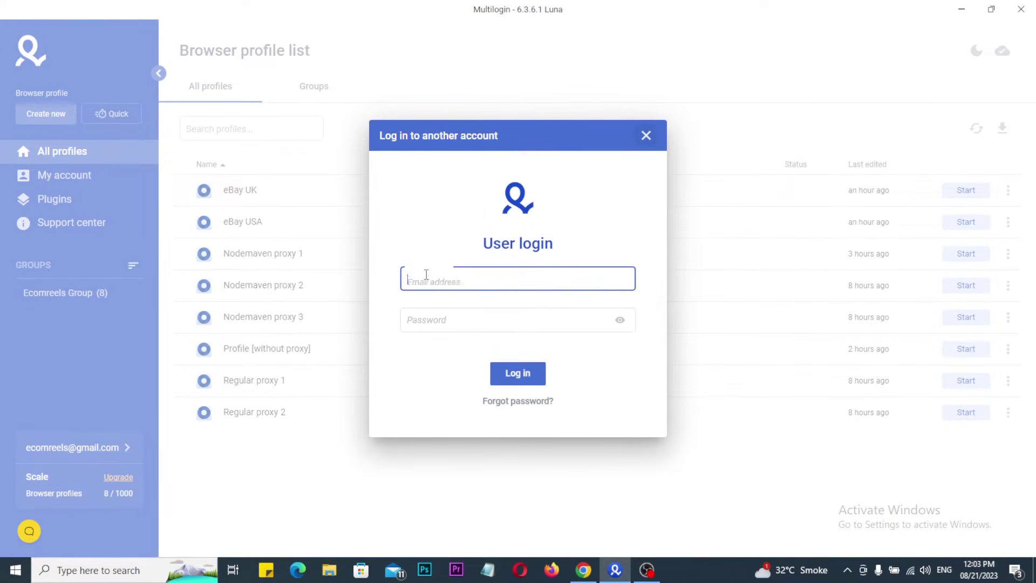
click(420, 321)
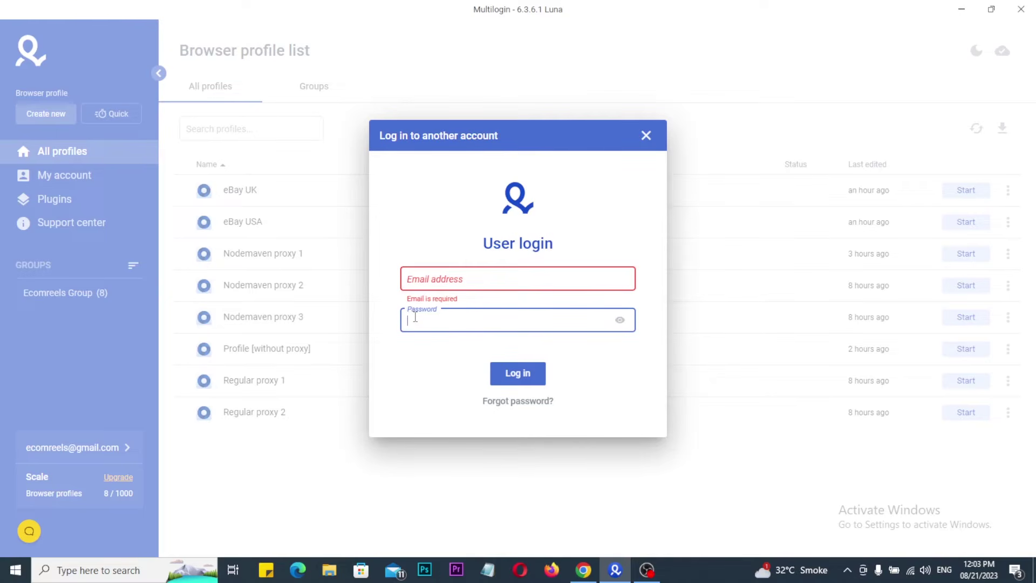
click(649, 138)
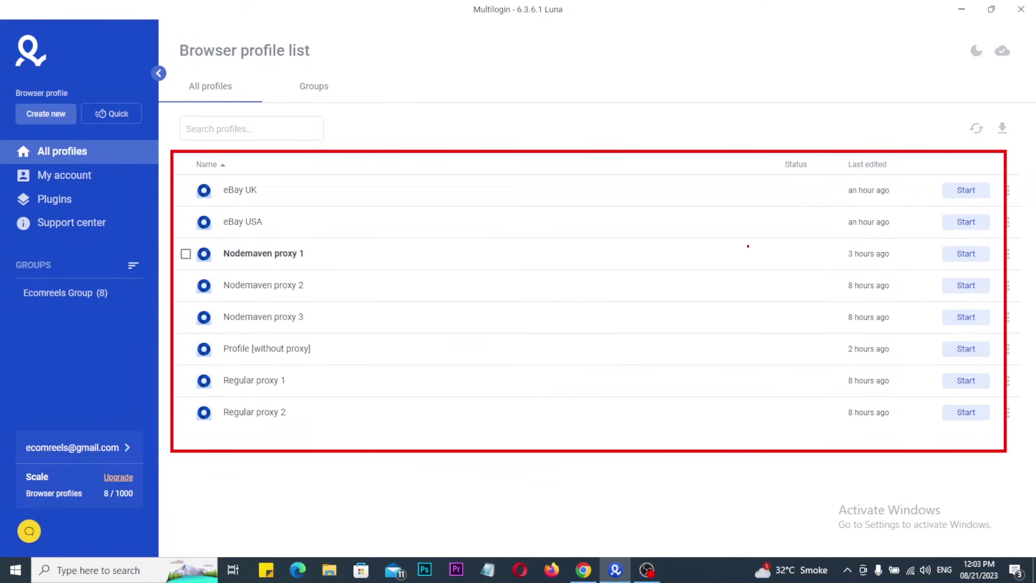
drag(703, 220, 606, 342)
drag(601, 270, 693, 323)
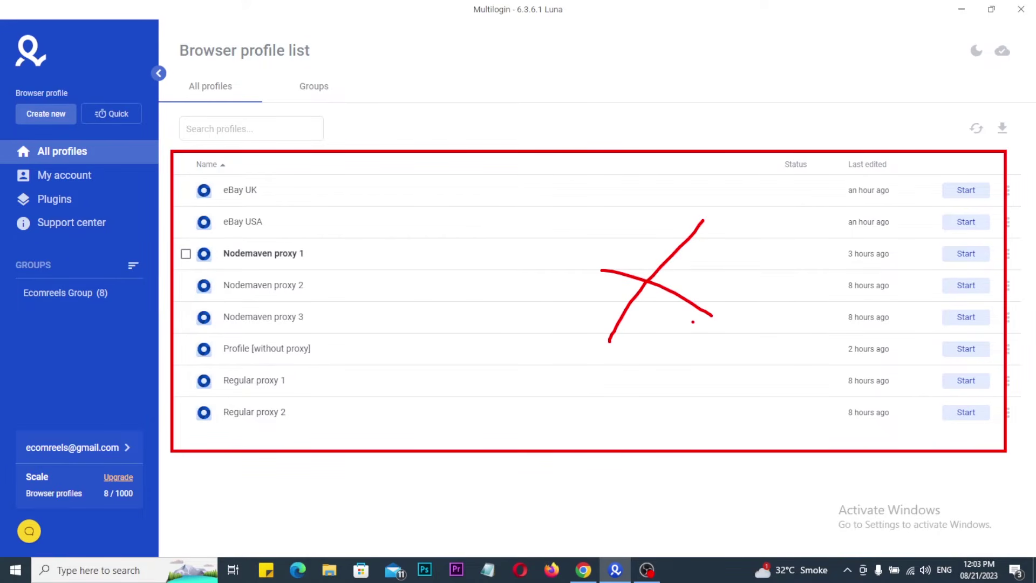
key(Escape)
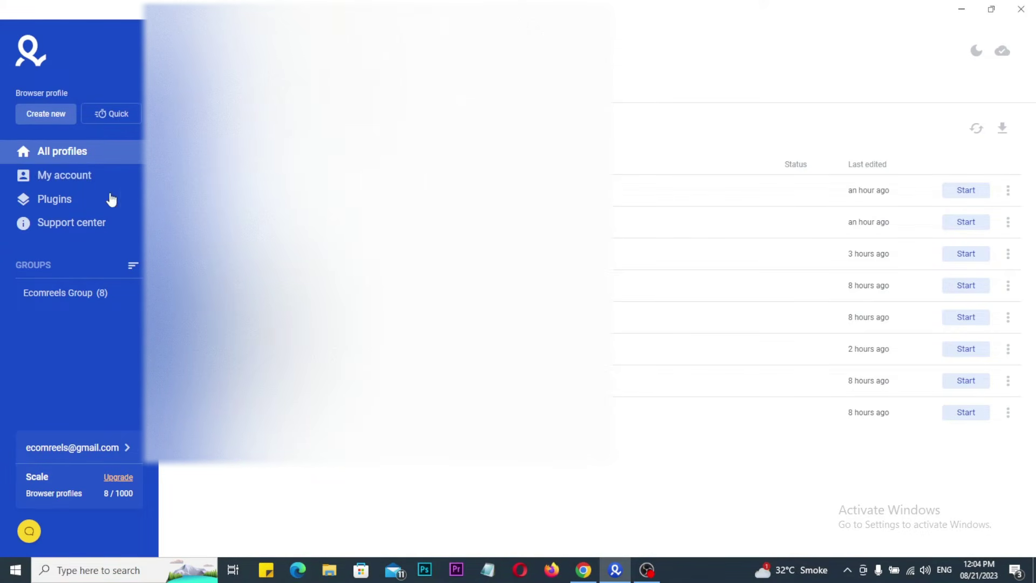
Look through Multilogin's My account, Plugins and Support center pages.
click(61, 185)
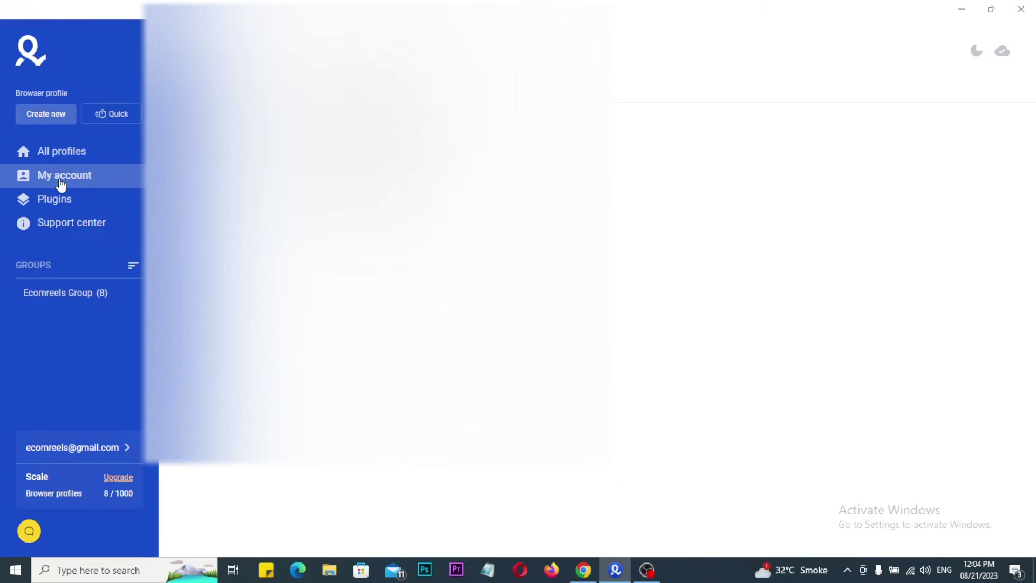
click(47, 201)
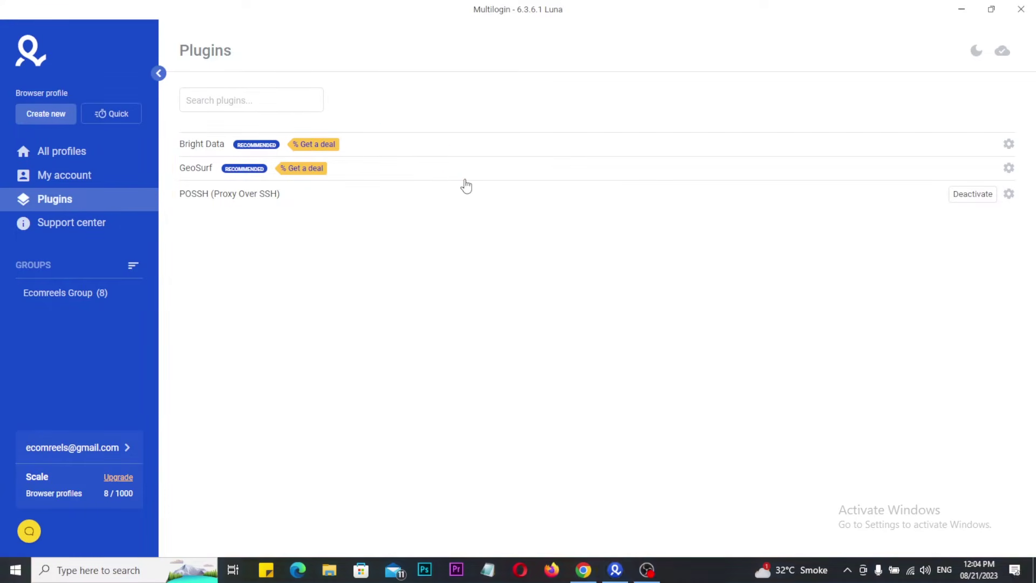
click(65, 231)
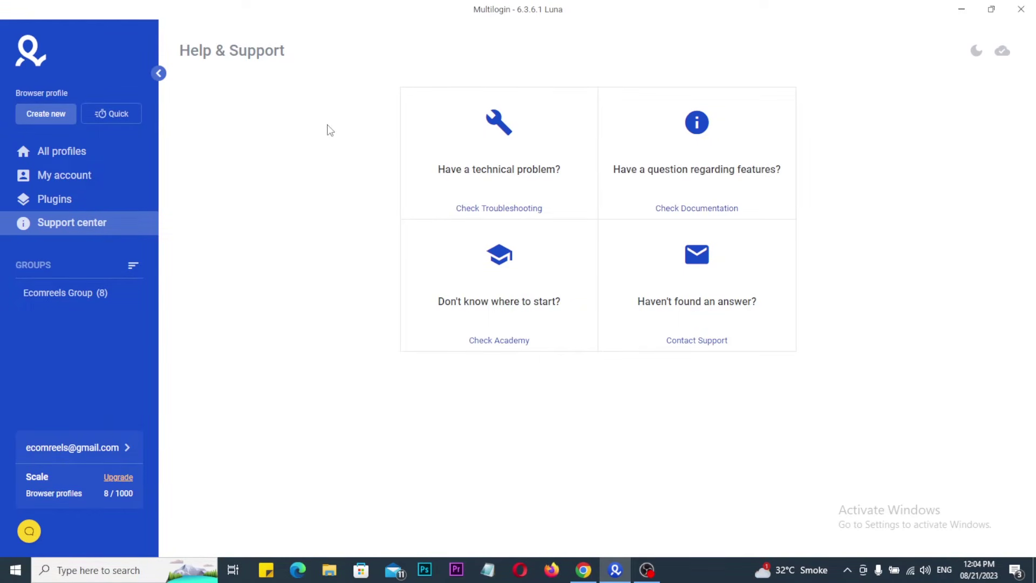
drag(274, 85, 412, 250)
drag(284, 104, 362, 108)
drag(293, 139, 352, 139)
drag(294, 184, 352, 181)
drag(312, 213, 346, 216)
mouse_move(342, 247)
mouse_down()
mouse_move(331, 319)
mouse_move(232, 87)
mouse_move(450, 132)
mouse_move(362, 276)
mouse_up()
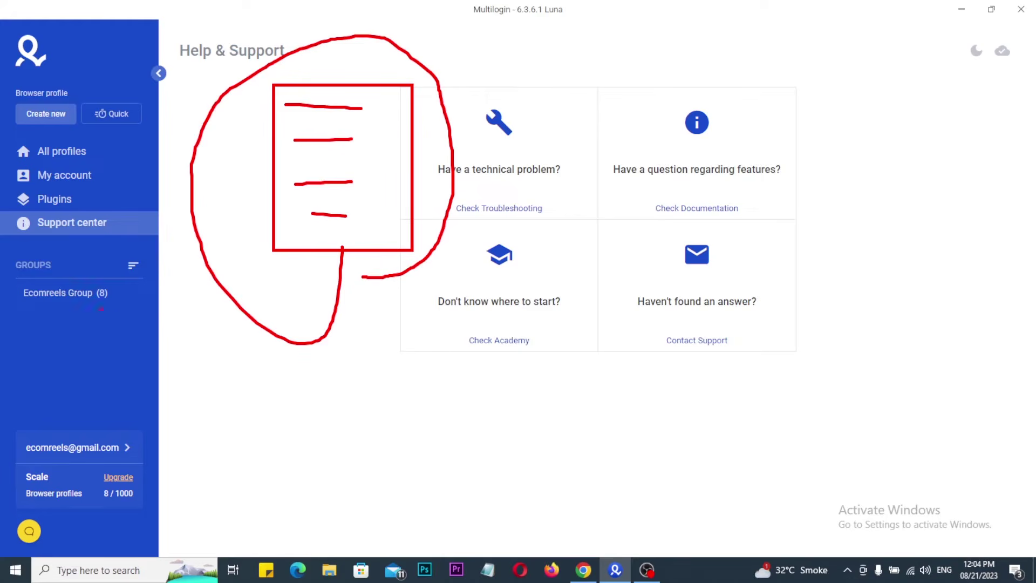
drag(7, 279, 131, 317)
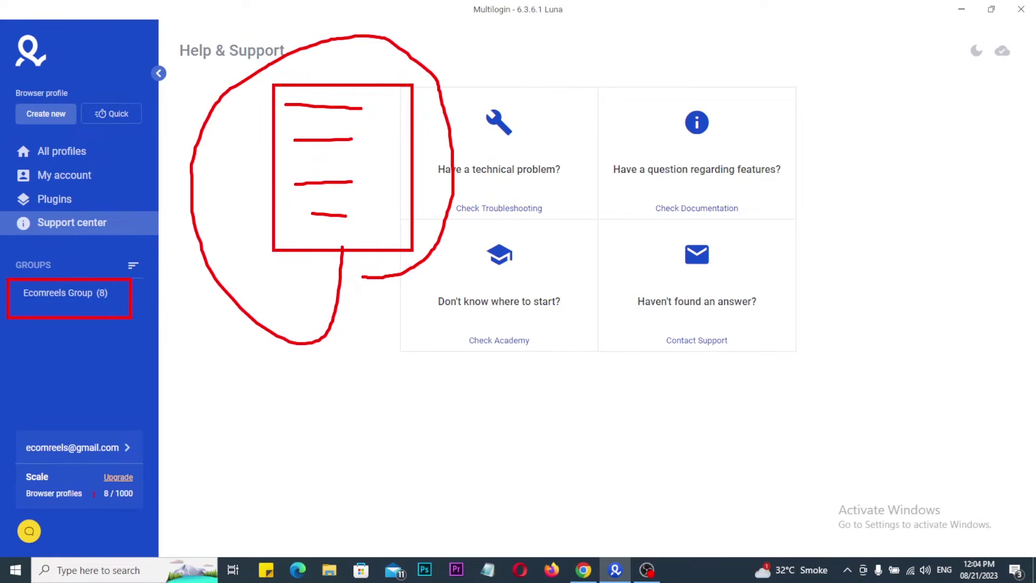
drag(91, 482, 147, 512)
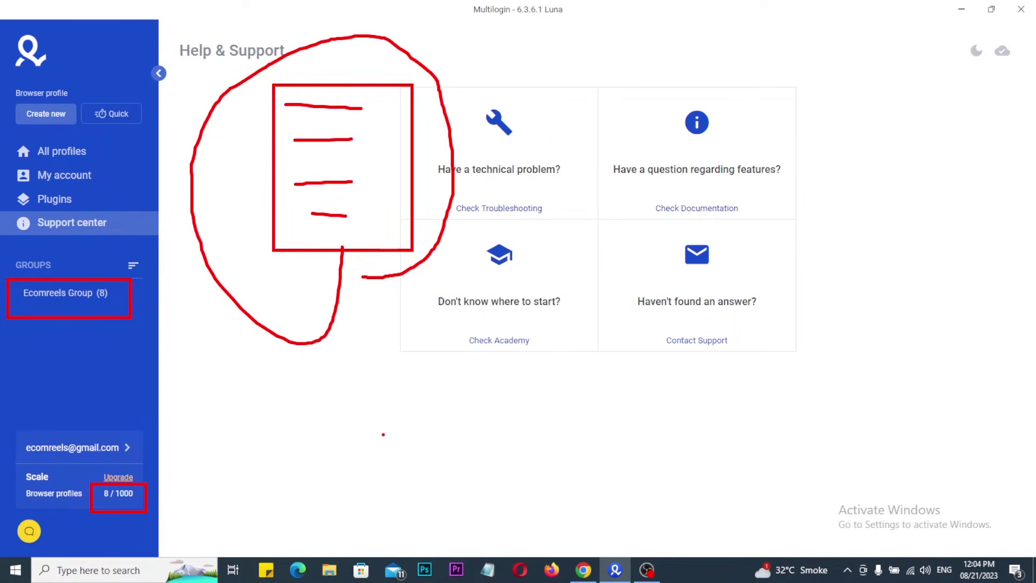
key(Escape)
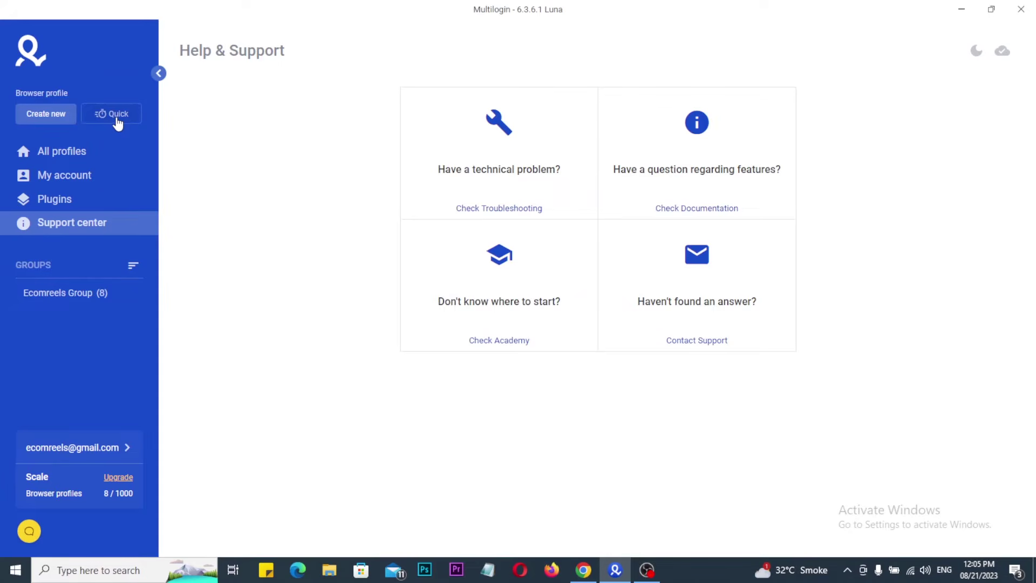
Open the quick browser profile page and review its operating system choices, including Mac OS, Windows and Linux.
click(117, 123)
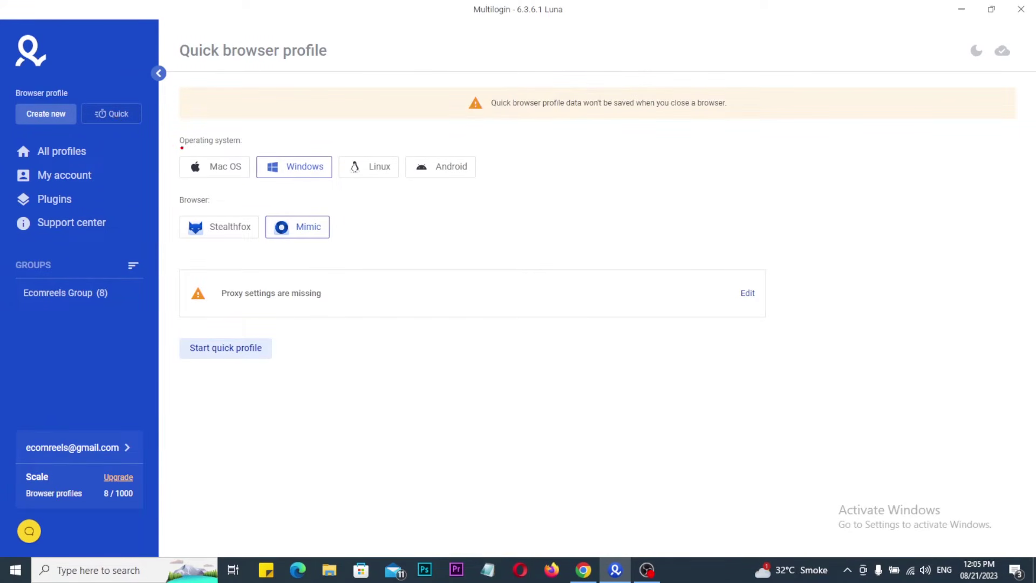
drag(165, 142, 255, 199)
mouse_move(224, 115)
mouse_down()
mouse_move(237, 134)
mouse_move(279, 94)
mouse_up()
drag(301, 134, 425, 118)
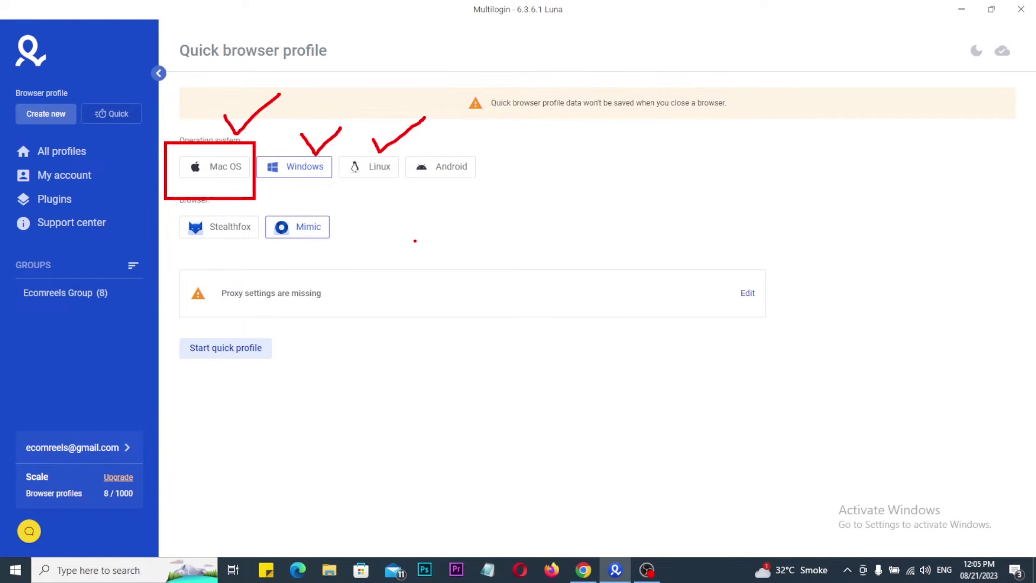
key(Escape)
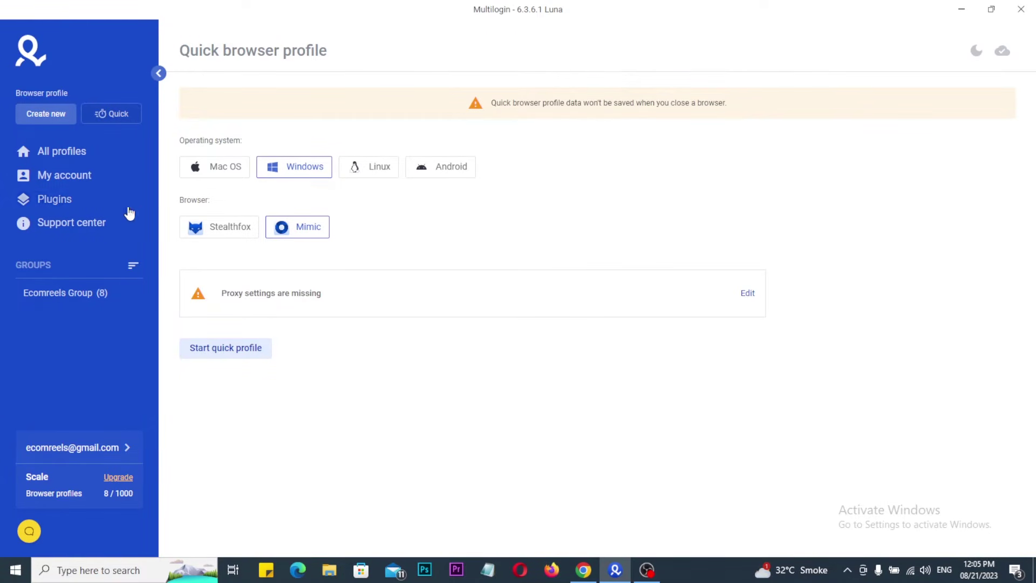
Start a new browser profile in Multilogin, and switch to the NodeMaven Proxy Setup page in Chrome.
click(35, 122)
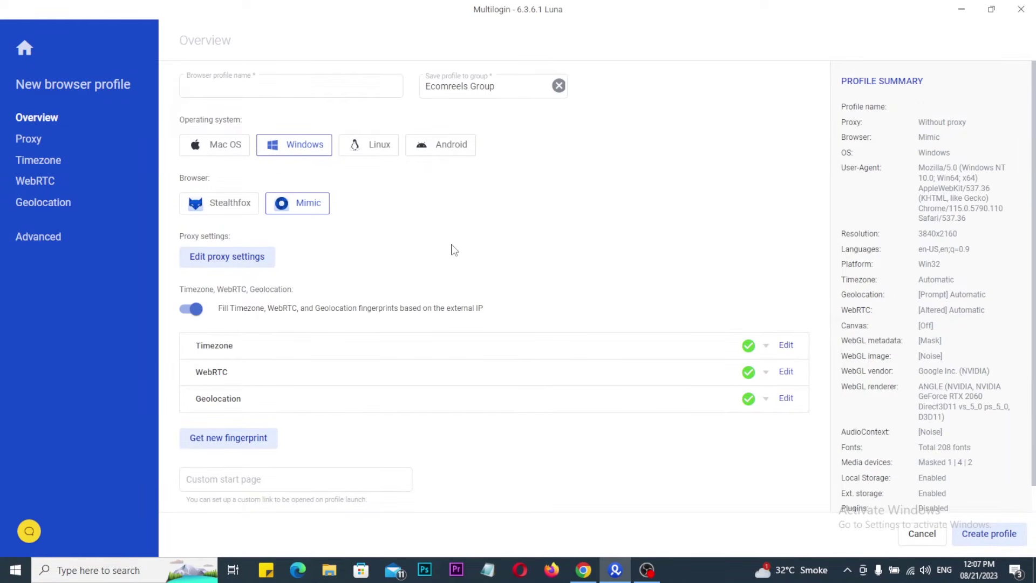
click(583, 569)
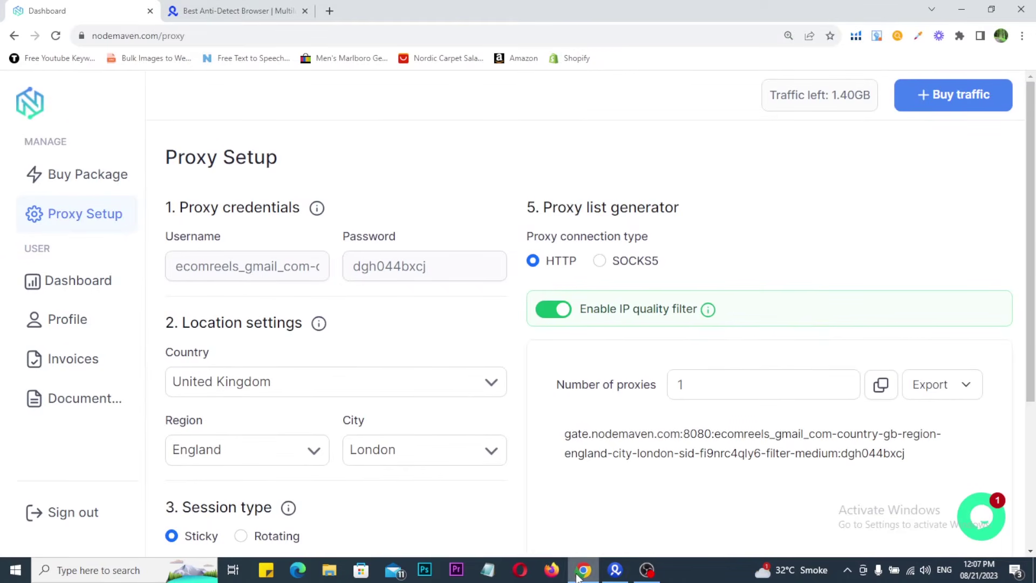
Examine the proxy credentials, location and session settings and the generated proxy string on the NodeMaven Proxy Setup page.
scroll(411, 355, down, 2)
scroll(407, 351, up, 1)
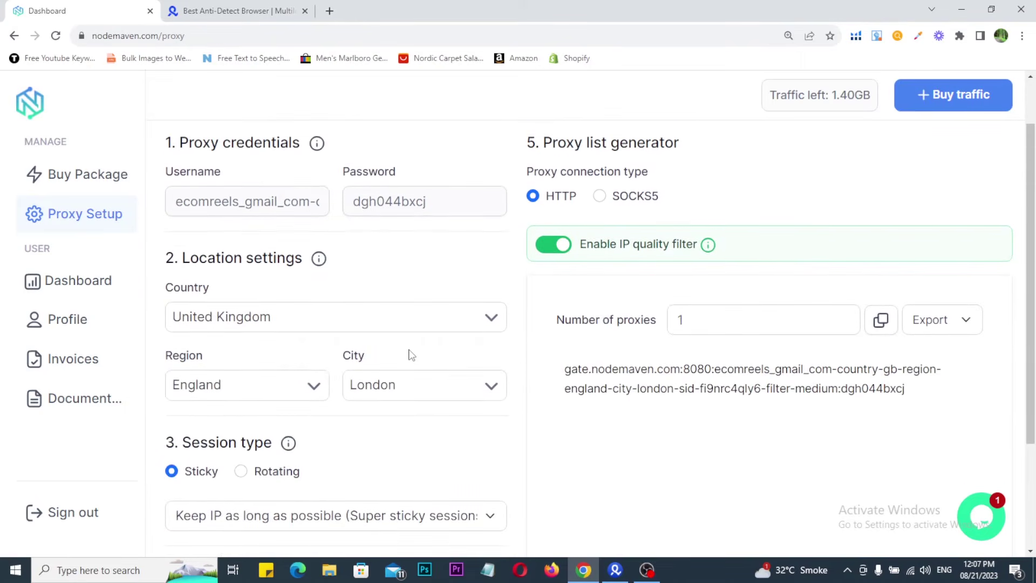
mouse_move(147, 126)
mouse_down()
mouse_move(238, 199)
mouse_move(497, 490)
mouse_move(518, 541)
mouse_up()
drag(564, 442, 598, 426)
Switch to Multilogin and name the new browser profile Ecomreels UK(GB).
click(615, 569)
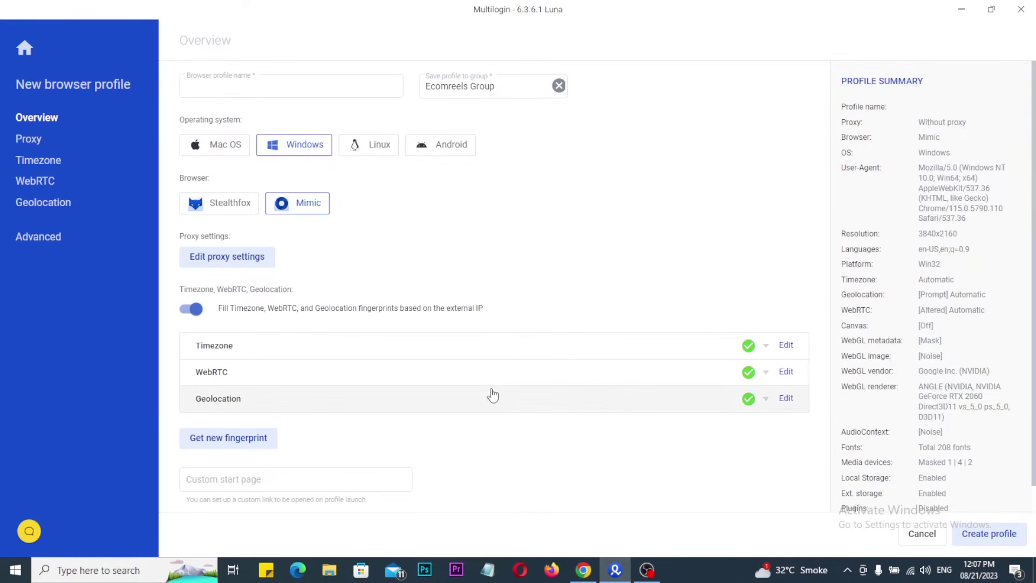
click(197, 86)
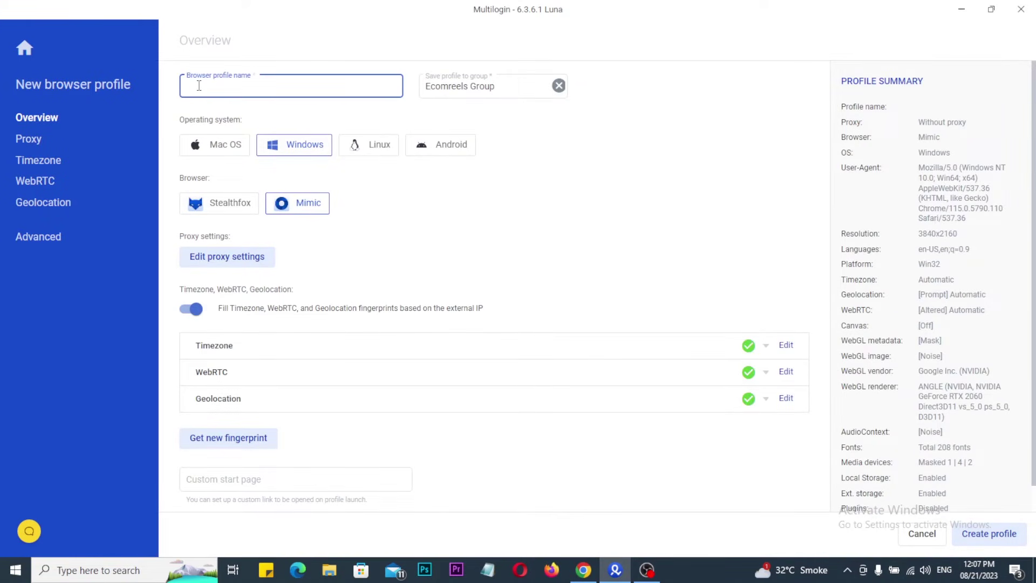
text(Ecomreels UK(GB))
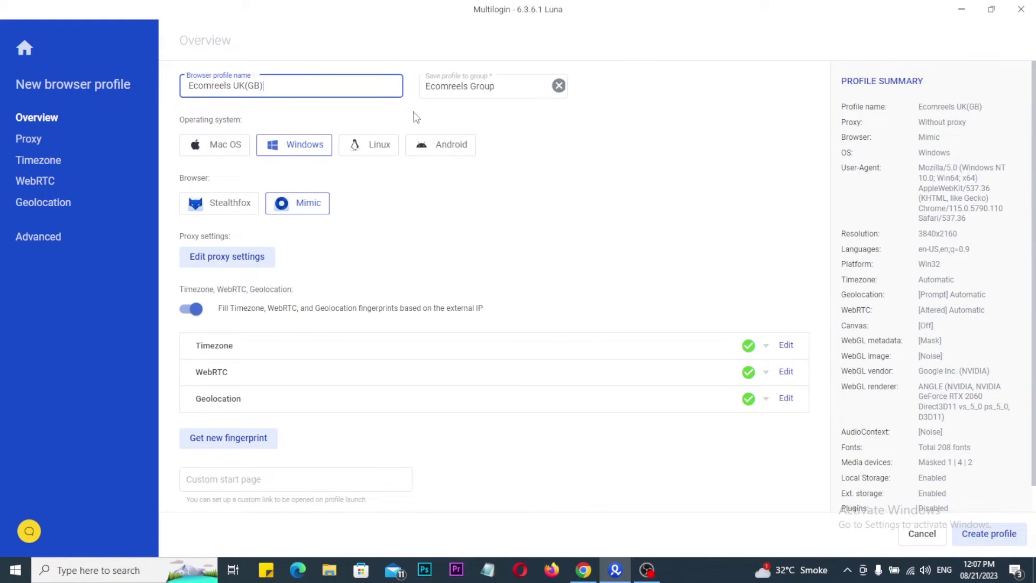
double_click(234, 85)
scroll(576, 222, down, 1)
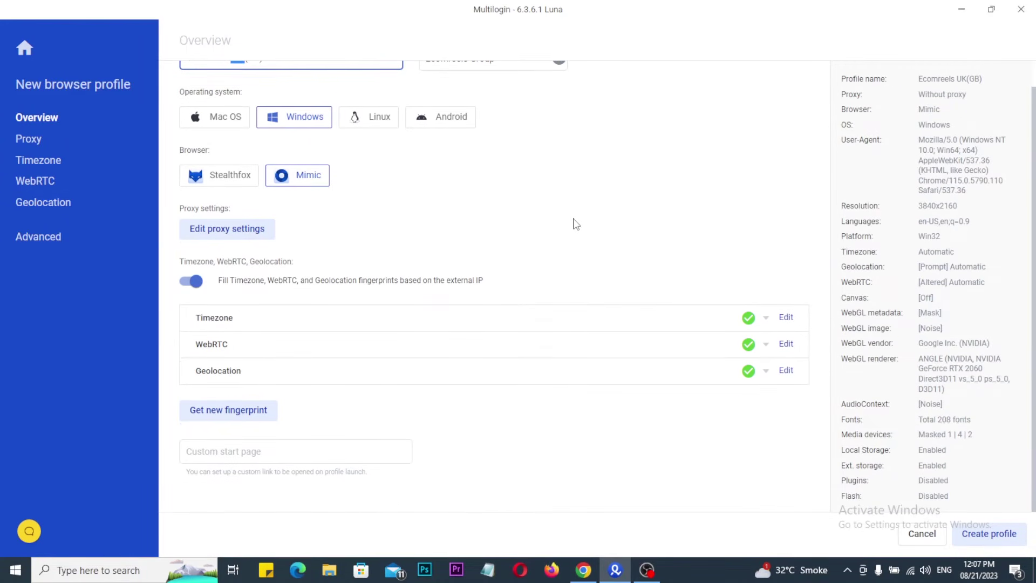
Open the profile's proxy settings and set the connection type to HTTP proxy.
drag(173, 201, 287, 247)
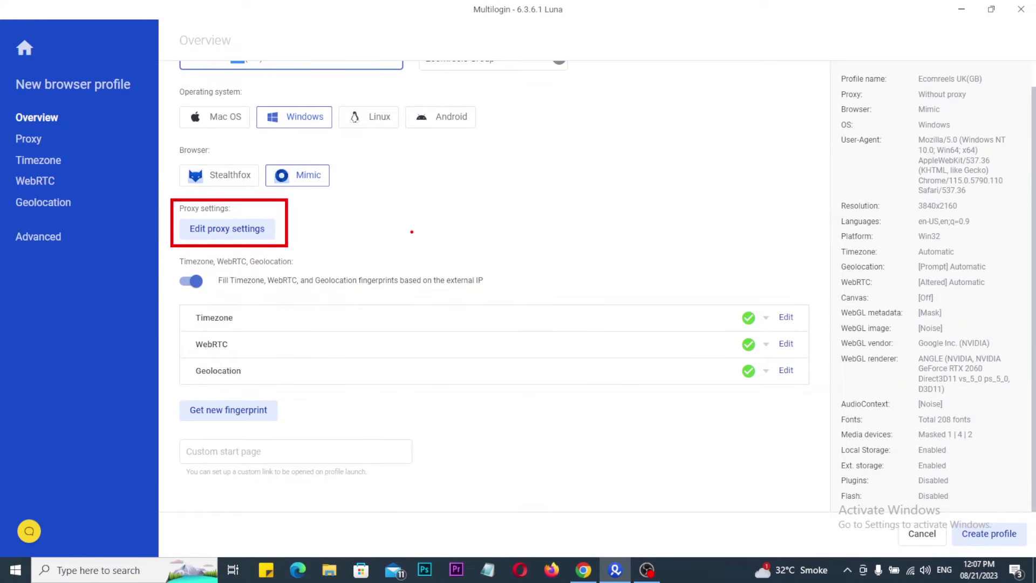
click(206, 237)
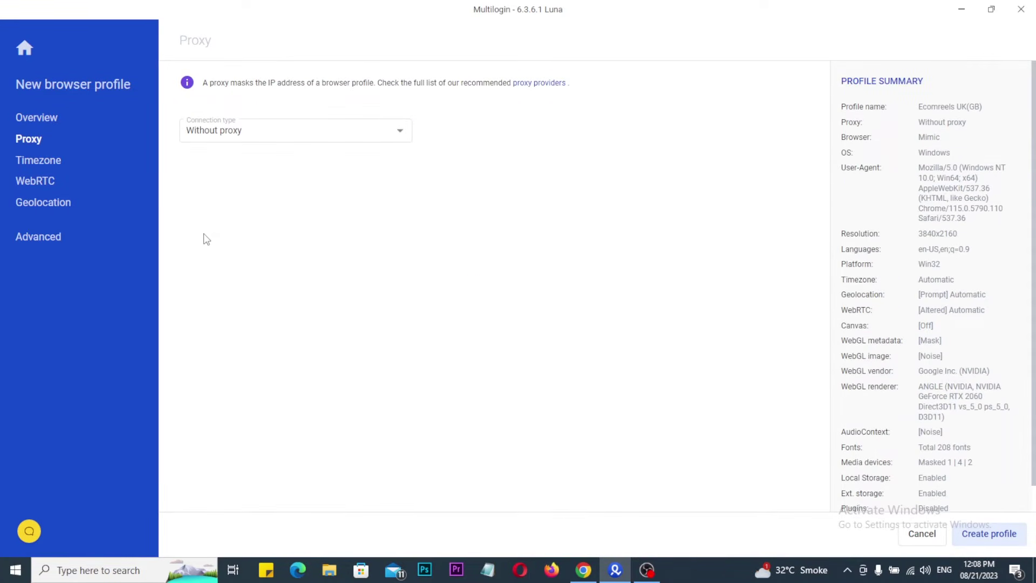
click(233, 141)
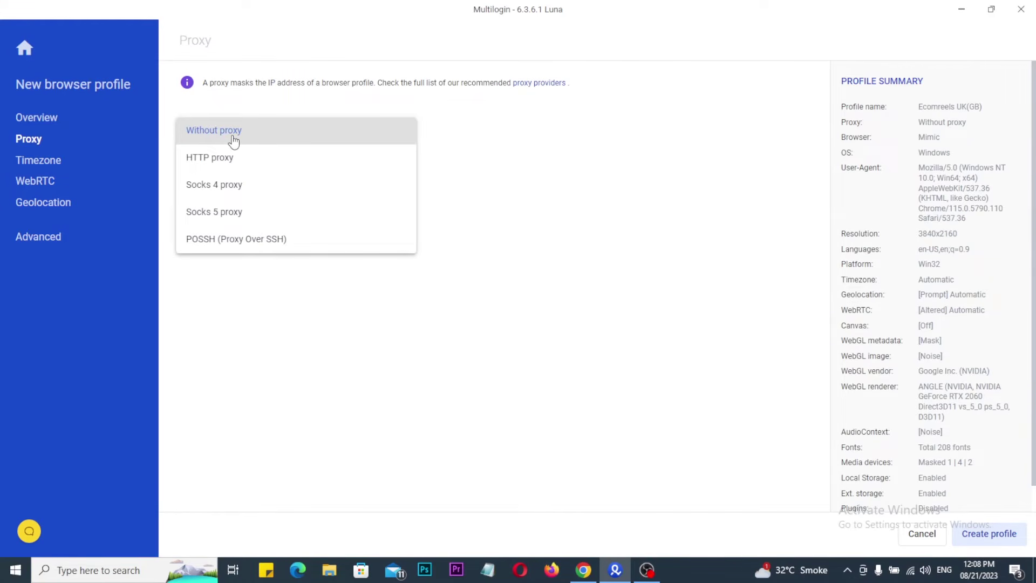
click(225, 163)
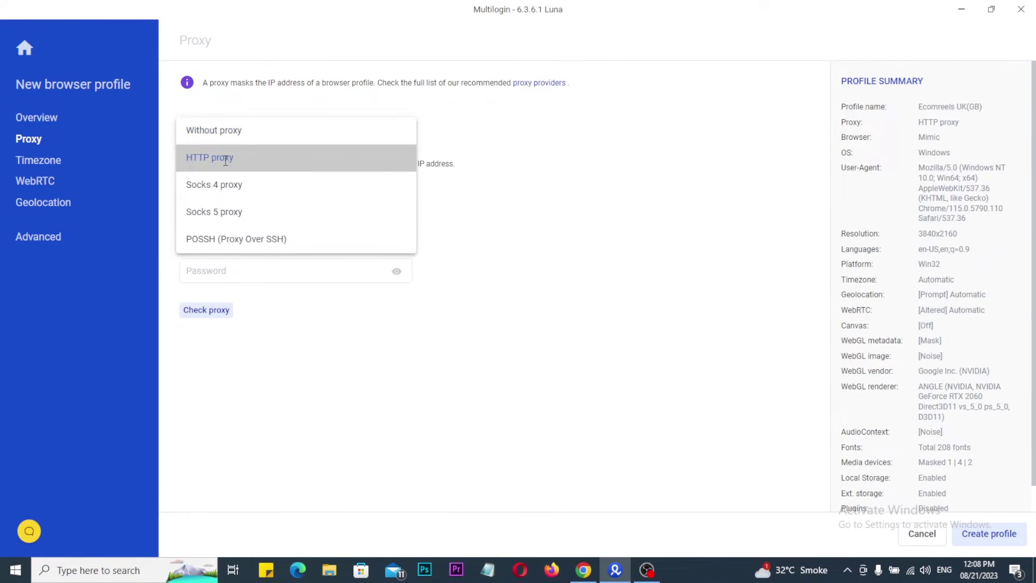
click(268, 141)
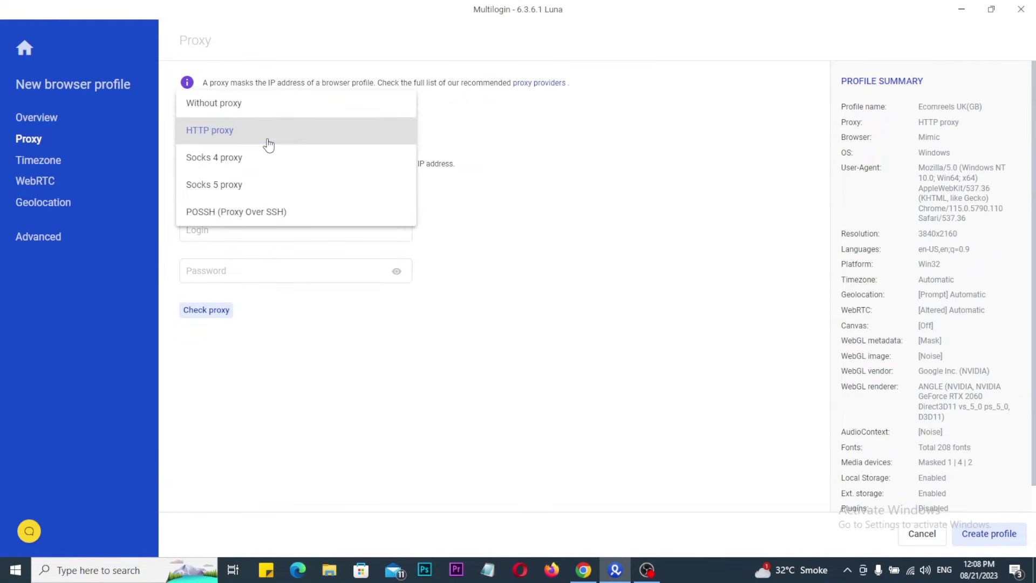
click(223, 131)
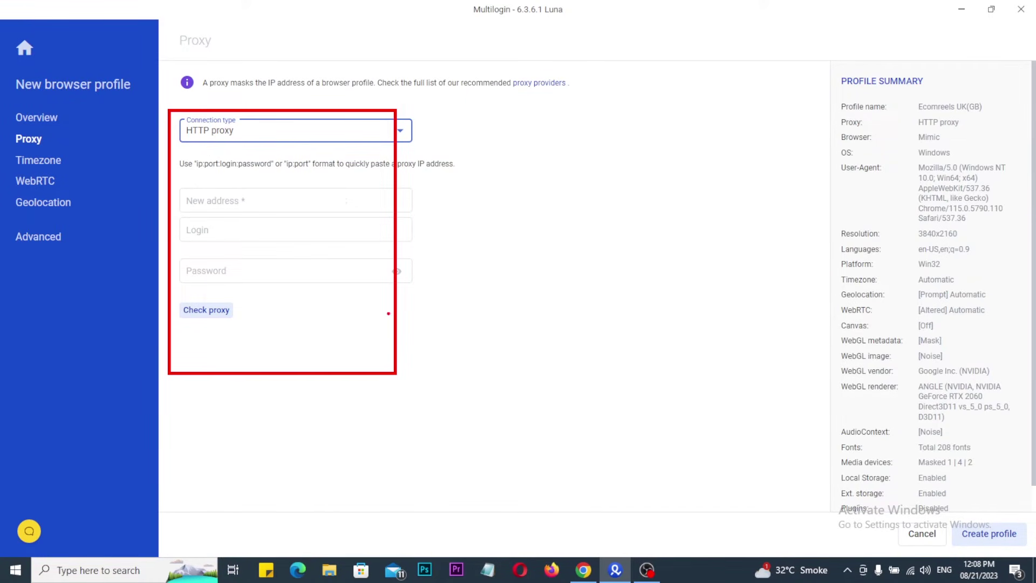
Examine the proxy address, login and password fields and the new profile's summary.
mouse_move(413, 199)
mouse_down()
mouse_move(430, 219)
mouse_move(486, 187)
mouse_up()
mouse_move(824, 59)
mouse_down()
mouse_move(888, 133)
mouse_move(987, 385)
mouse_move(996, 465)
mouse_up()
drag(964, 251, 1014, 233)
drag(911, 94, 934, 89)
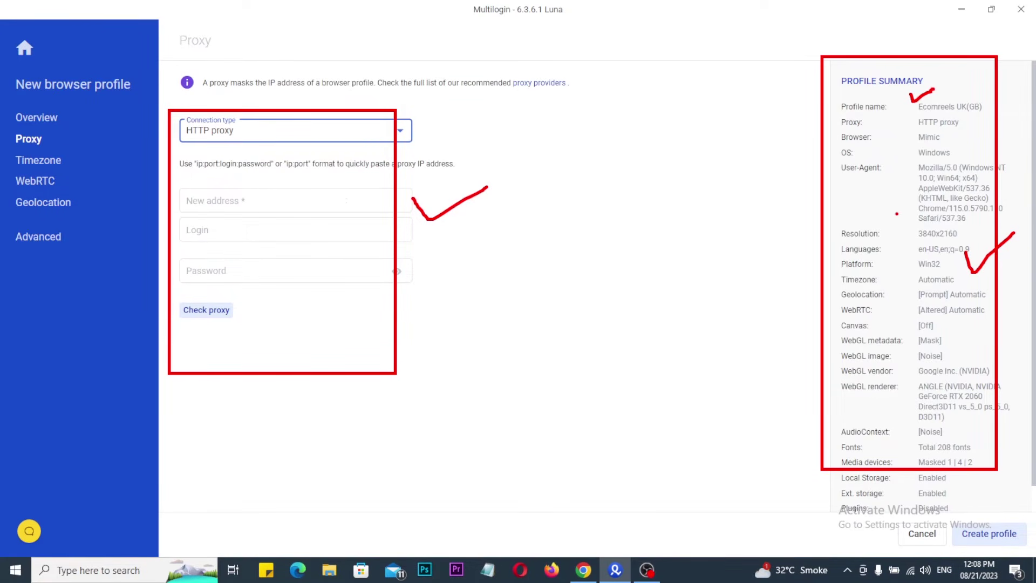
key(Escape)
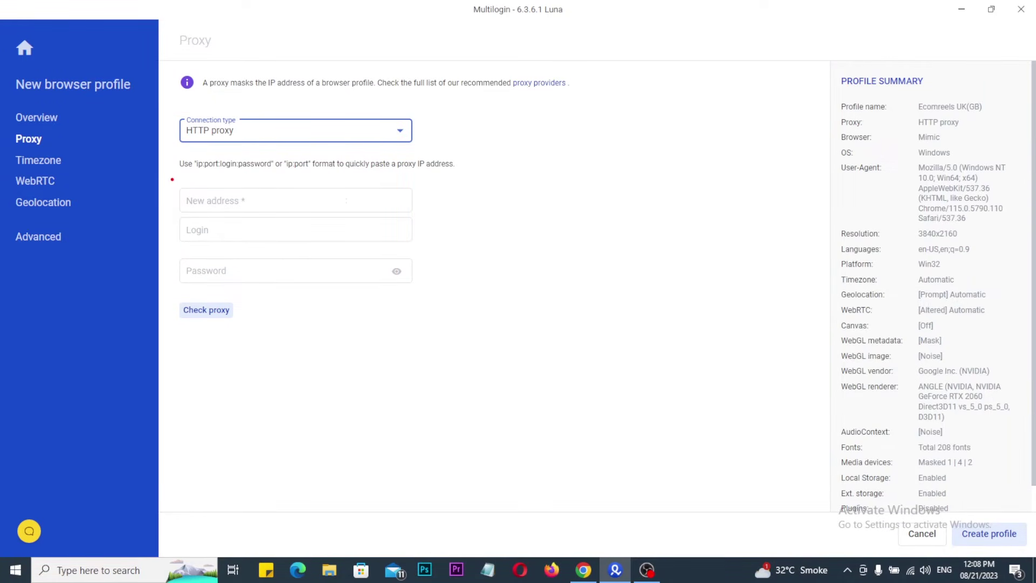
drag(186, 175, 234, 162)
mouse_move(218, 216)
mouse_down()
mouse_move(223, 228)
mouse_move(248, 203)
mouse_up()
mouse_move(215, 254)
mouse_down()
mouse_move(219, 268)
mouse_move(269, 233)
mouse_up()
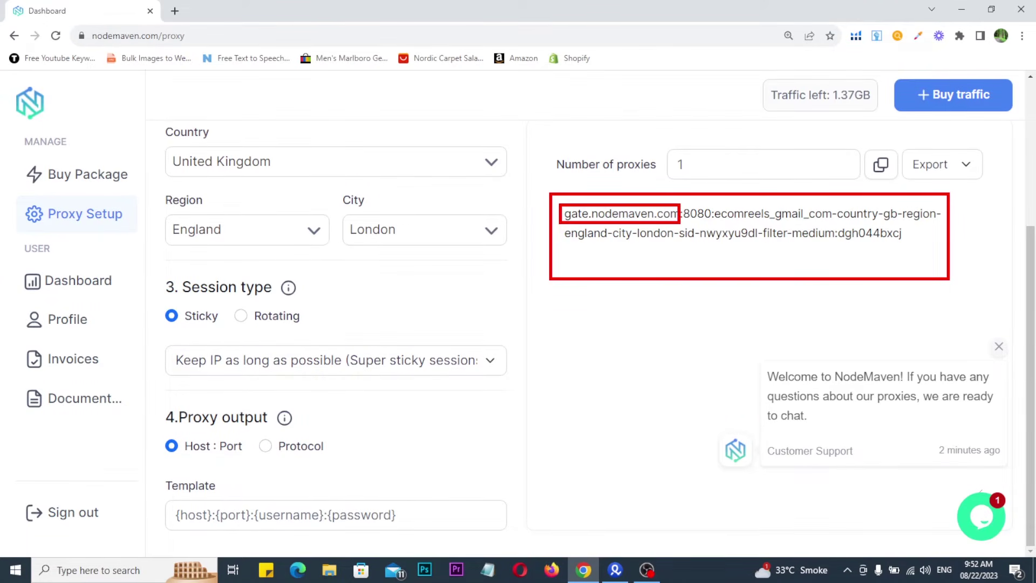
Copy the host gate.nodemaven.com from the NodeMaven proxy string into the proxy address in Multilogin.
drag(563, 215, 679, 219)
key(ctrl+c)
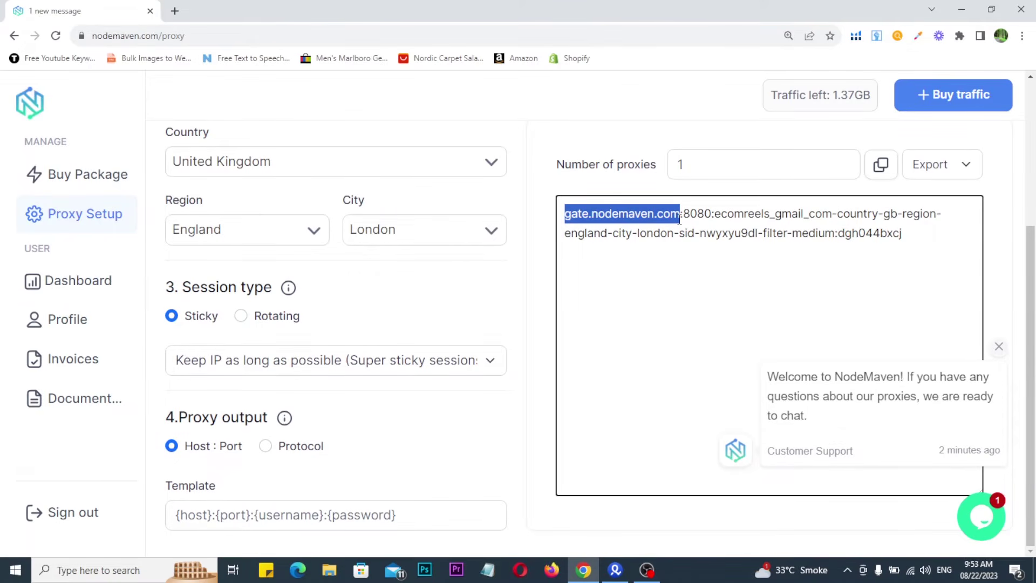
click(614, 570)
click(268, 201)
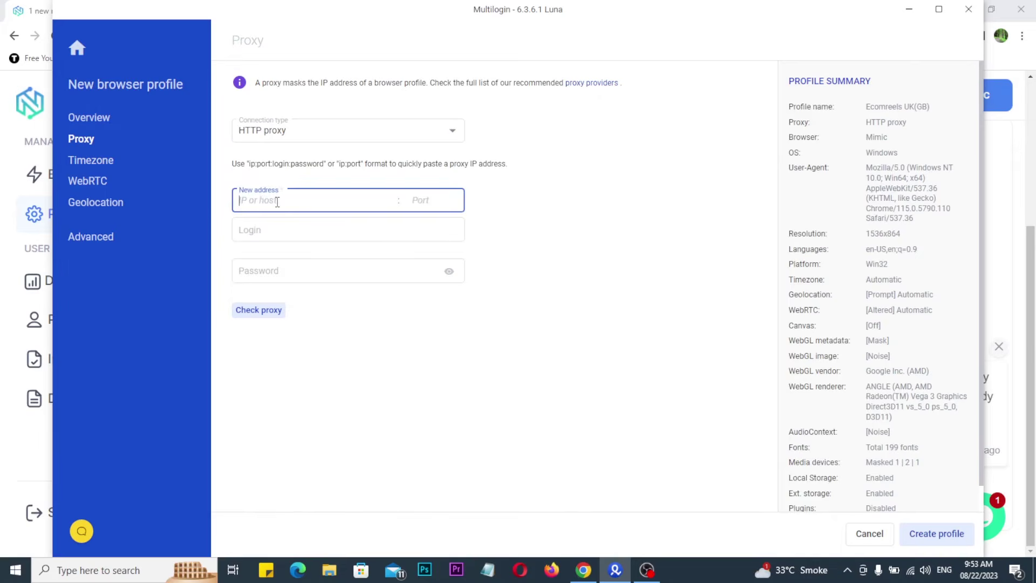
key(ctrl+v)
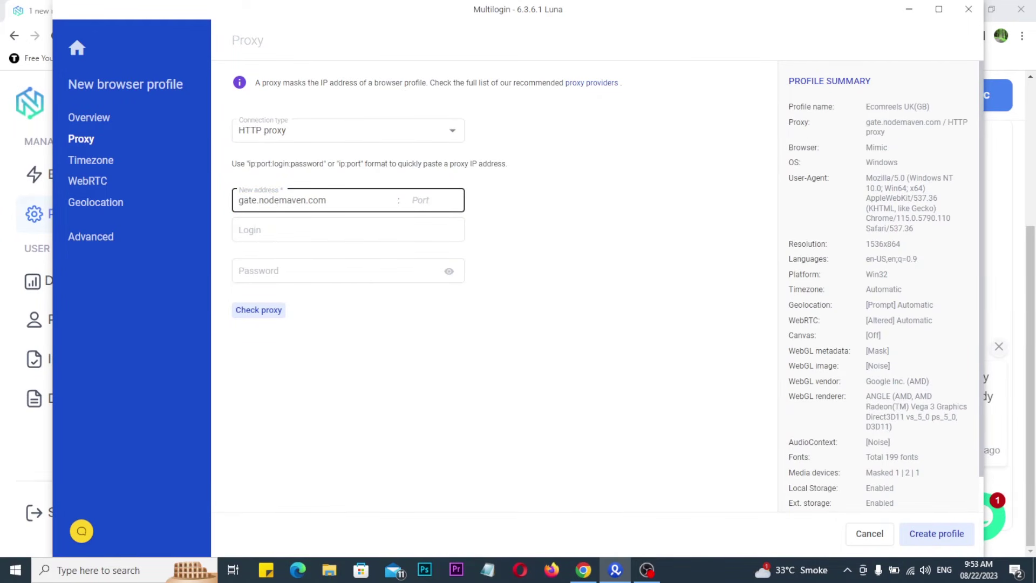
Copy the port 8080 from the NodeMaven proxy string in Chrome into the Multilogin proxy port.
click(583, 569)
drag(711, 214, 683, 214)
key(ctrl+c)
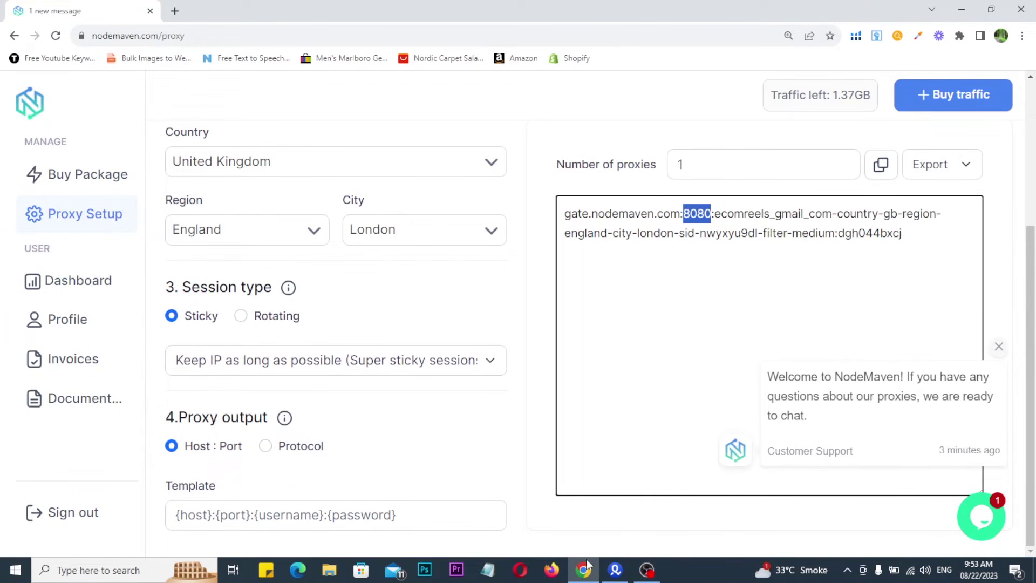
click(615, 570)
click(429, 201)
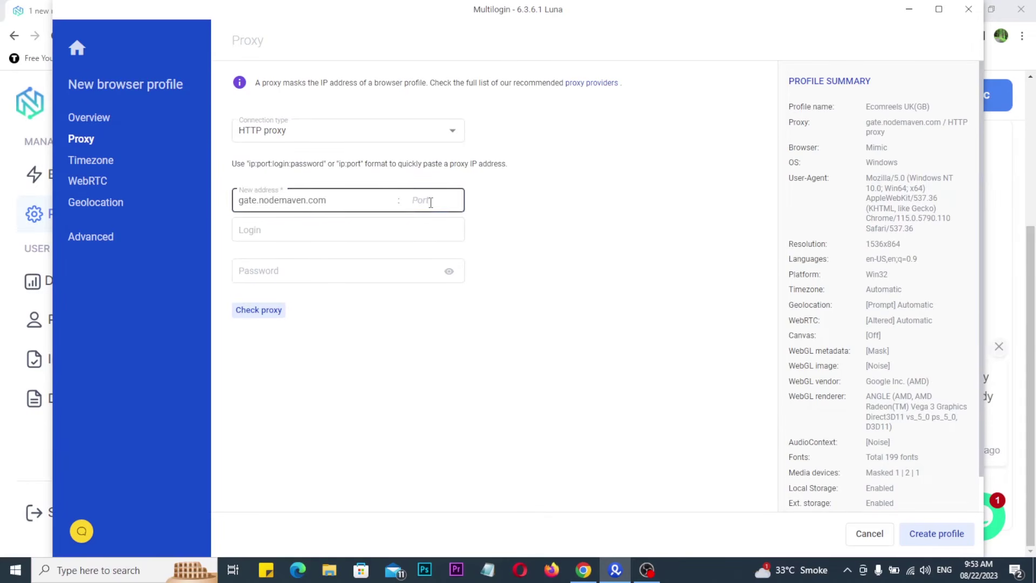
key(ctrl+v)
Copy the proxy username from the NodeMaven proxy string in Chrome into the Multilogin proxy login.
click(582, 570)
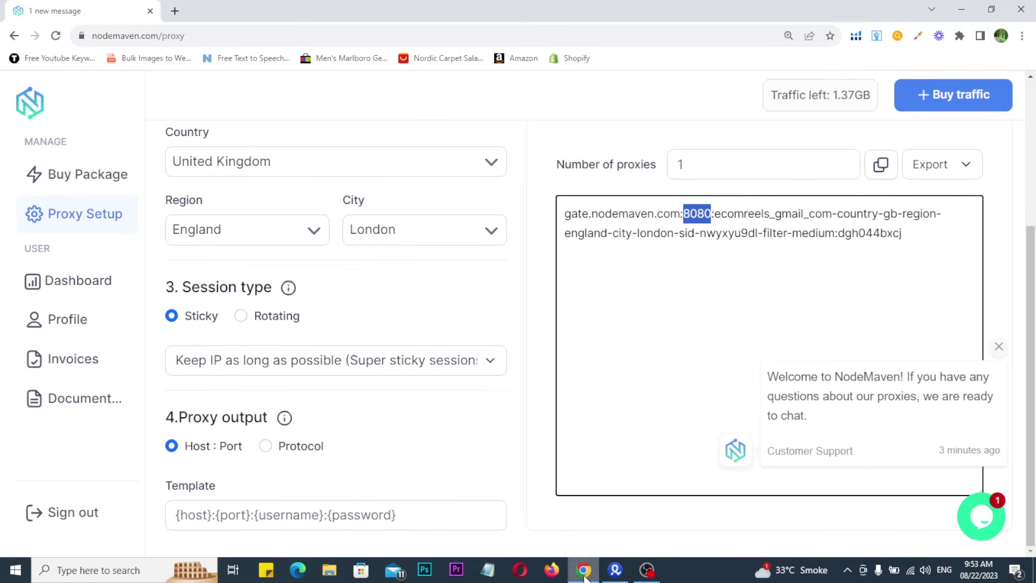
drag(714, 213, 834, 237)
click(615, 570)
click(265, 231)
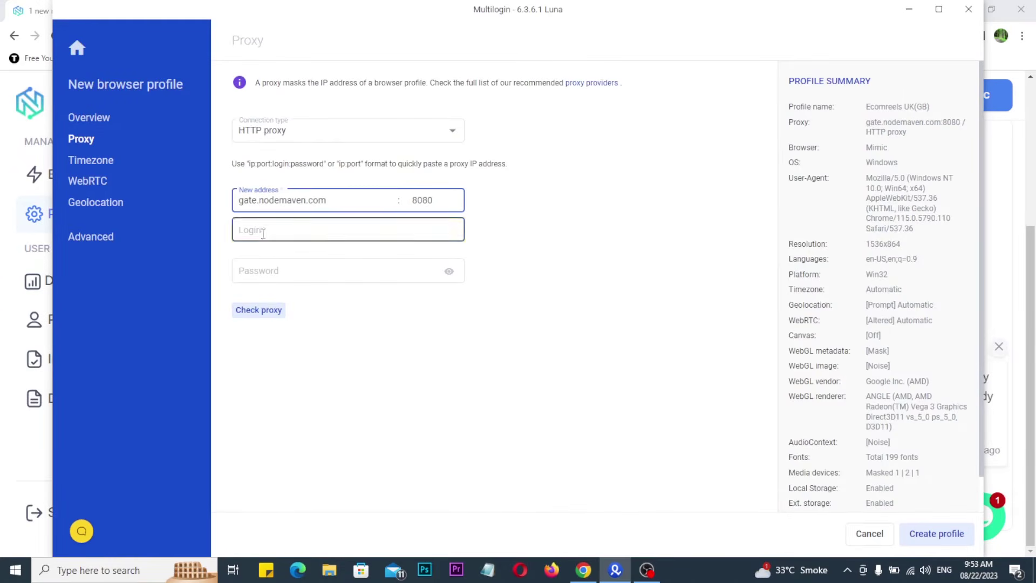
key(ctrl+v)
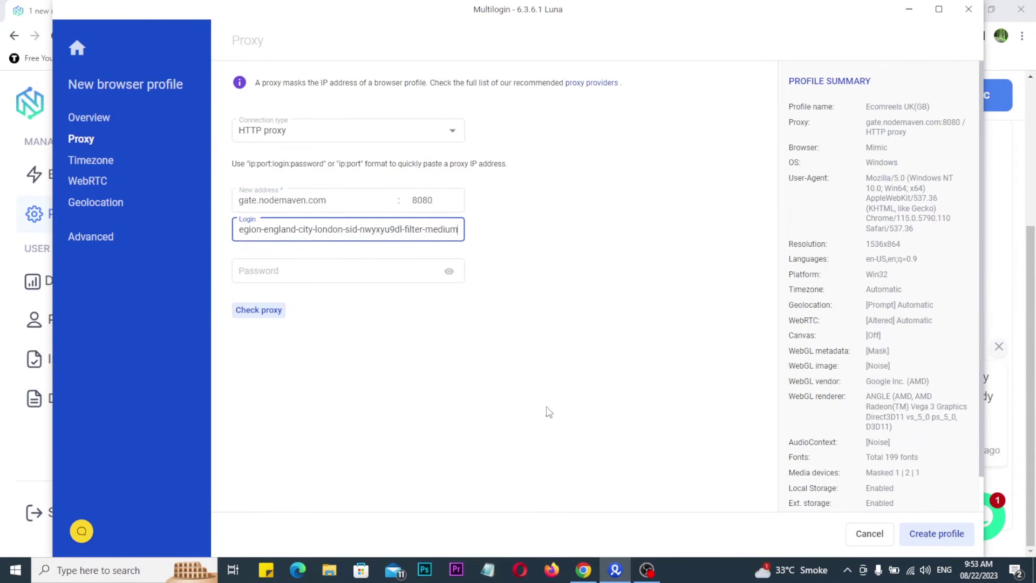
Copy the proxy password from the NodeMaven proxy string in Chrome into the Multilogin proxy password field.
click(295, 279)
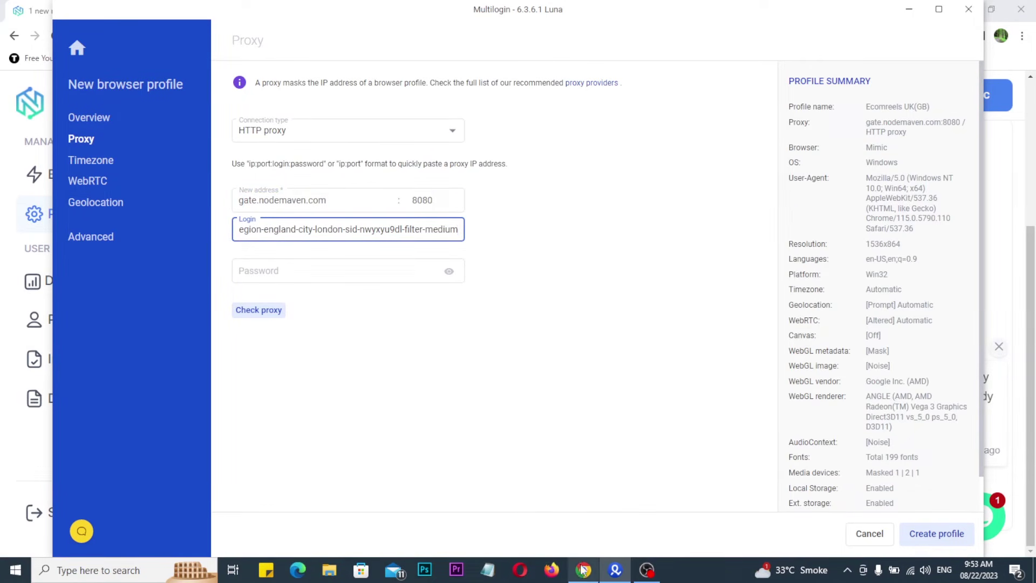
click(583, 570)
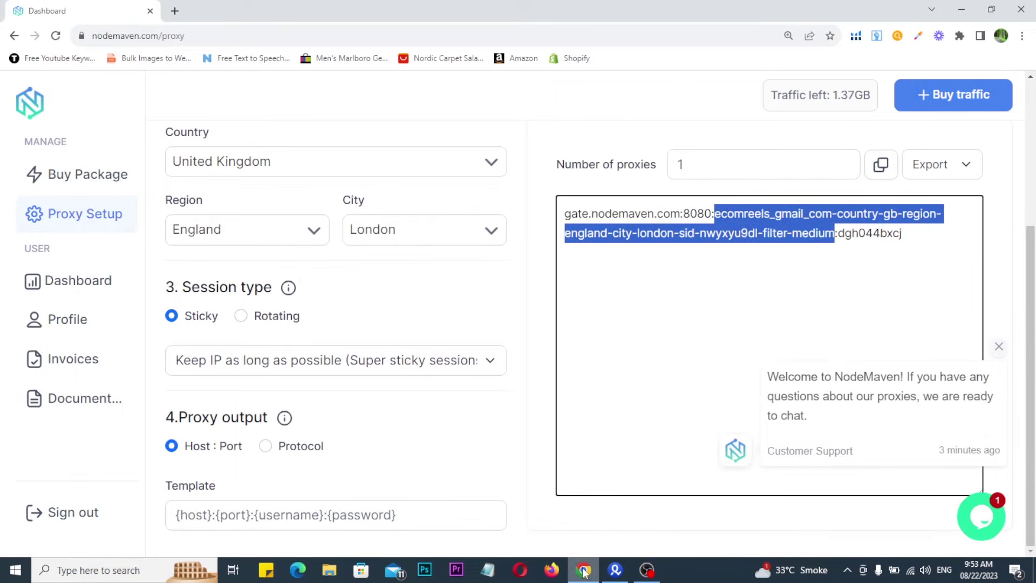
click(907, 233)
drag(907, 233, 838, 233)
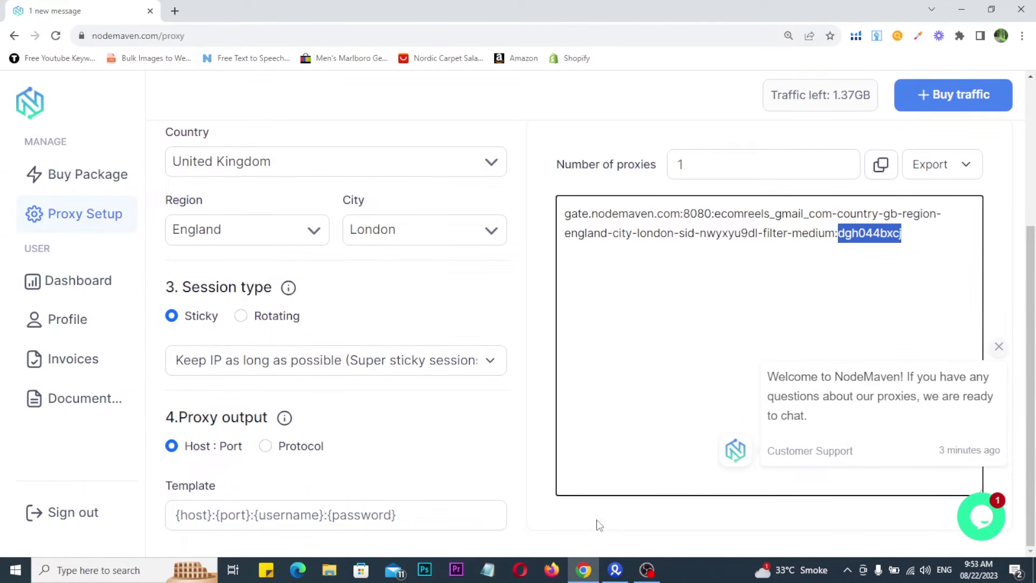
click(615, 570)
click(273, 273)
key(ctrl+v)
click(306, 366)
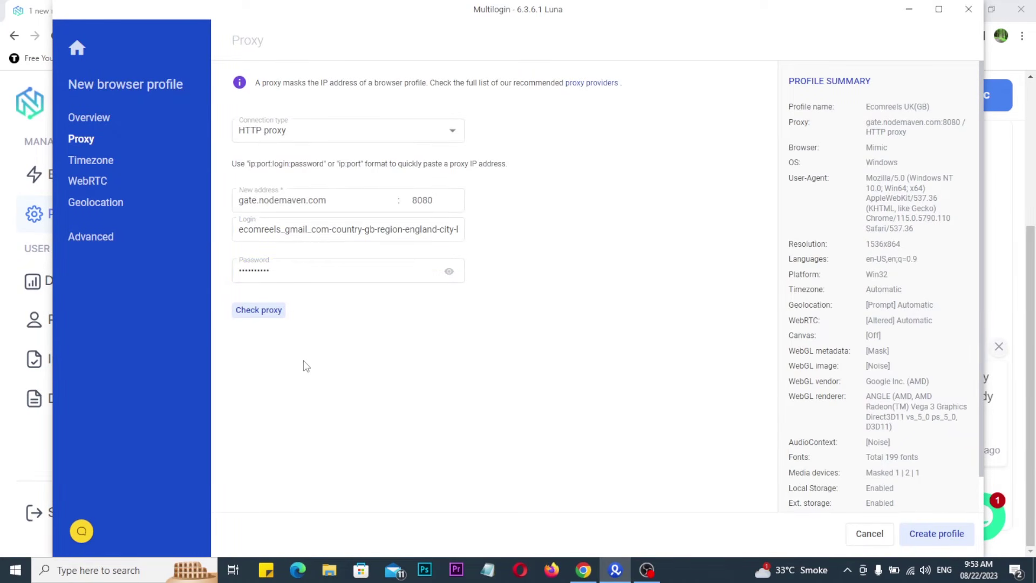
Run the proxy check and read the connection test's external IP, country and timezone.
drag(221, 292, 297, 328)
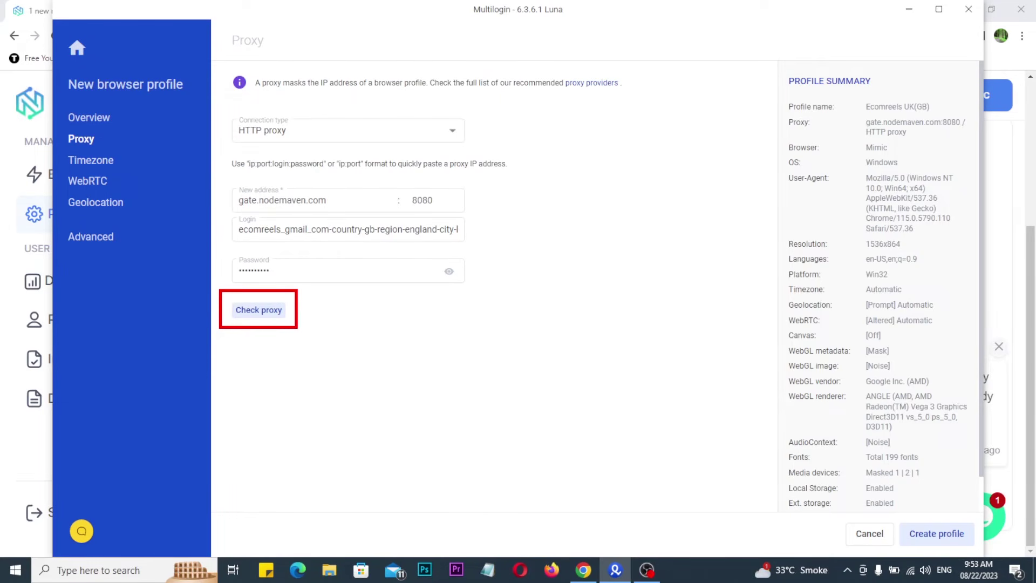
key(Escape)
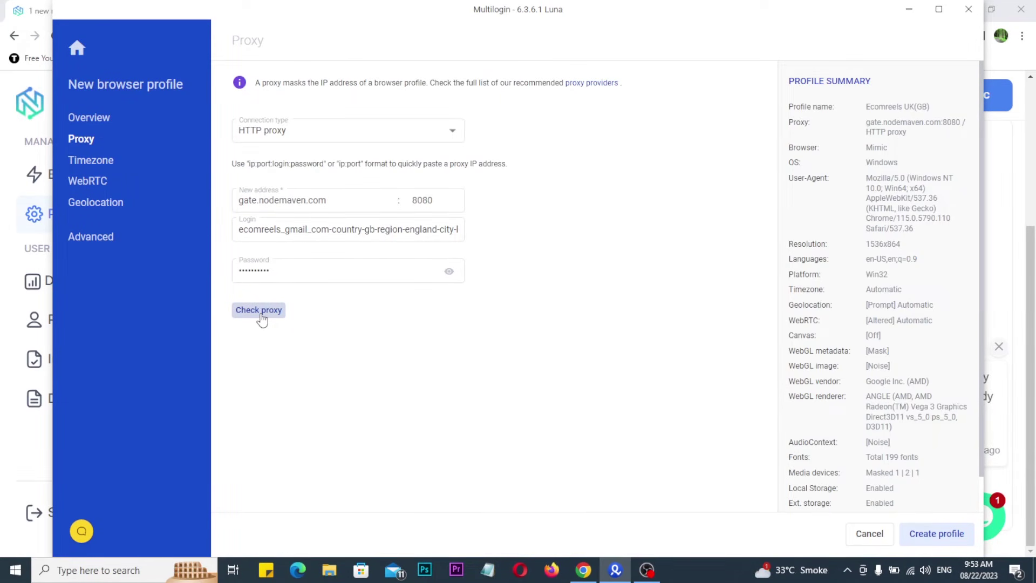
click(261, 319)
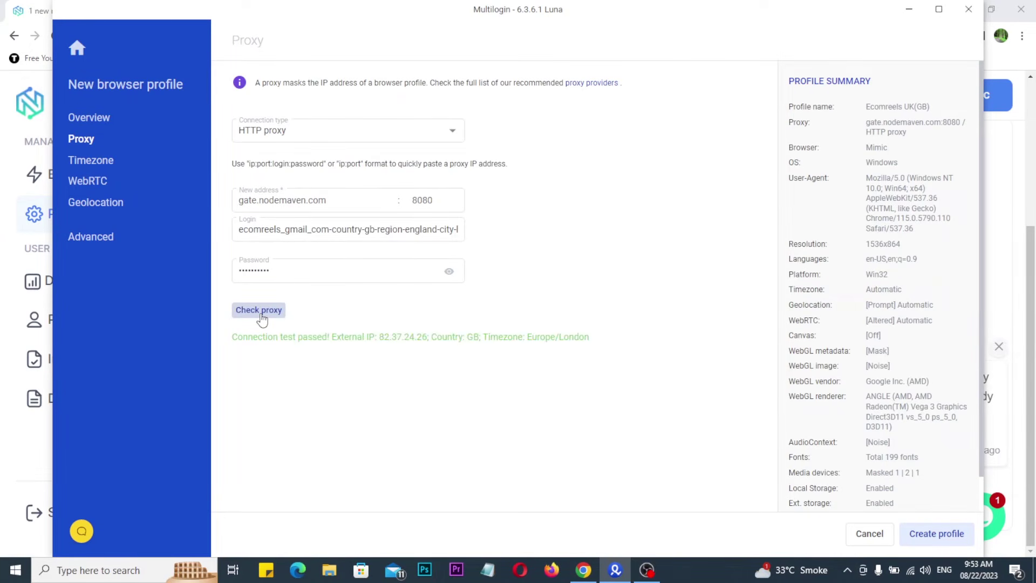
mouse_move(231, 324)
mouse_down()
mouse_move(400, 358)
mouse_move(598, 363)
mouse_up()
drag(601, 295, 638, 282)
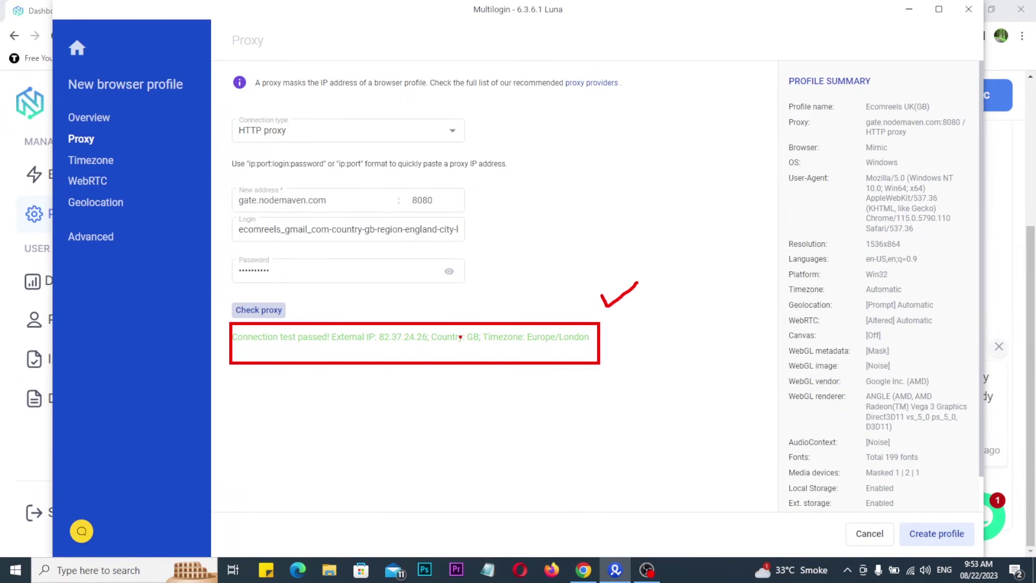
drag(376, 349, 437, 350)
key(Escape)
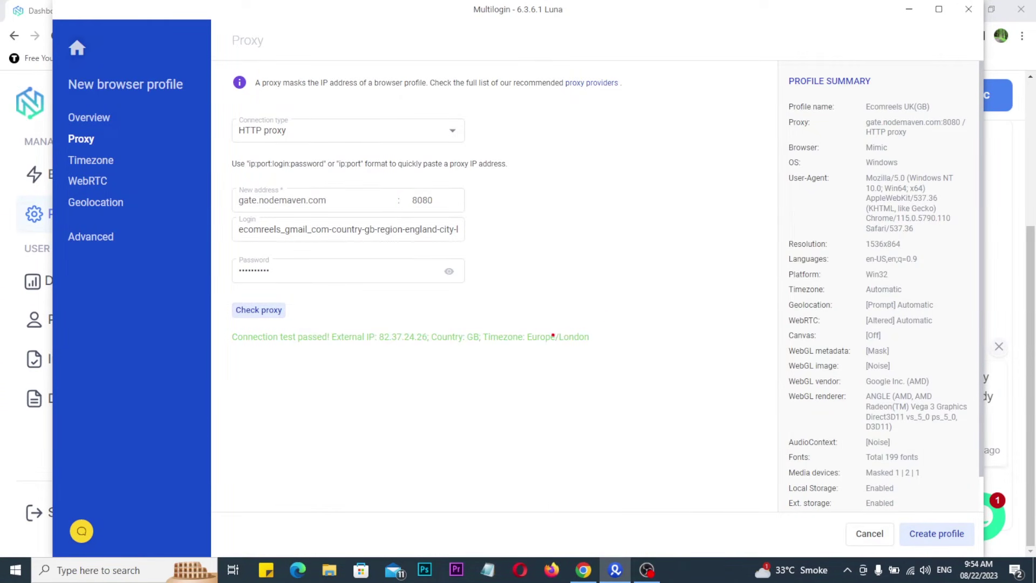
drag(551, 316, 593, 302)
Create the Ecomreels UK(GB) browser profile with the configured proxy and view it in the profile list.
drag(845, 496, 987, 554)
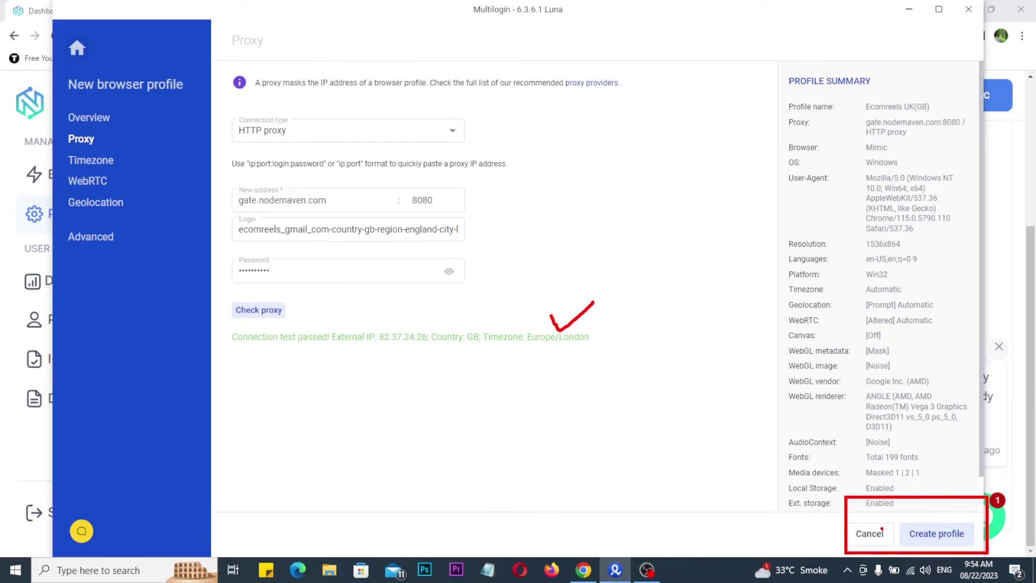
key(Escape)
click(925, 539)
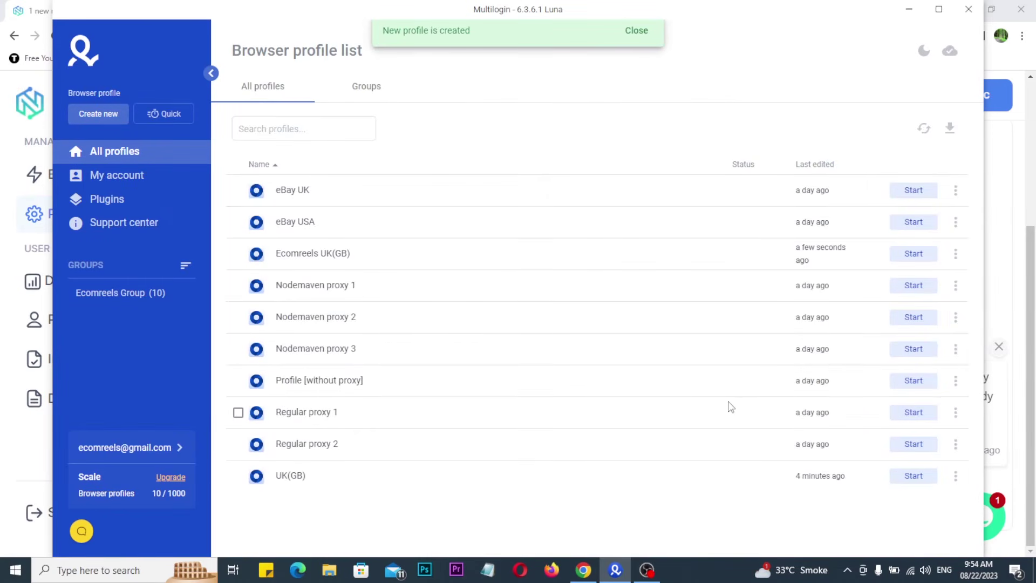
mouse_move(370, 1)
mouse_down()
mouse_move(432, 46)
mouse_move(568, 95)
mouse_up()
mouse_move(600, 46)
mouse_down()
mouse_move(621, 54)
mouse_move(642, 38)
mouse_up()
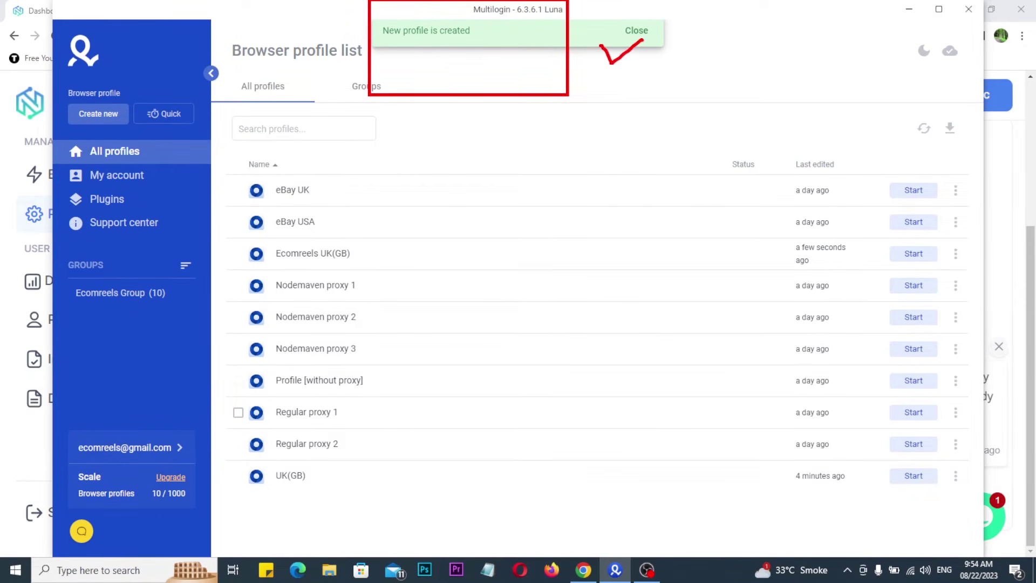
key(Escape)
key(ctrl+2)
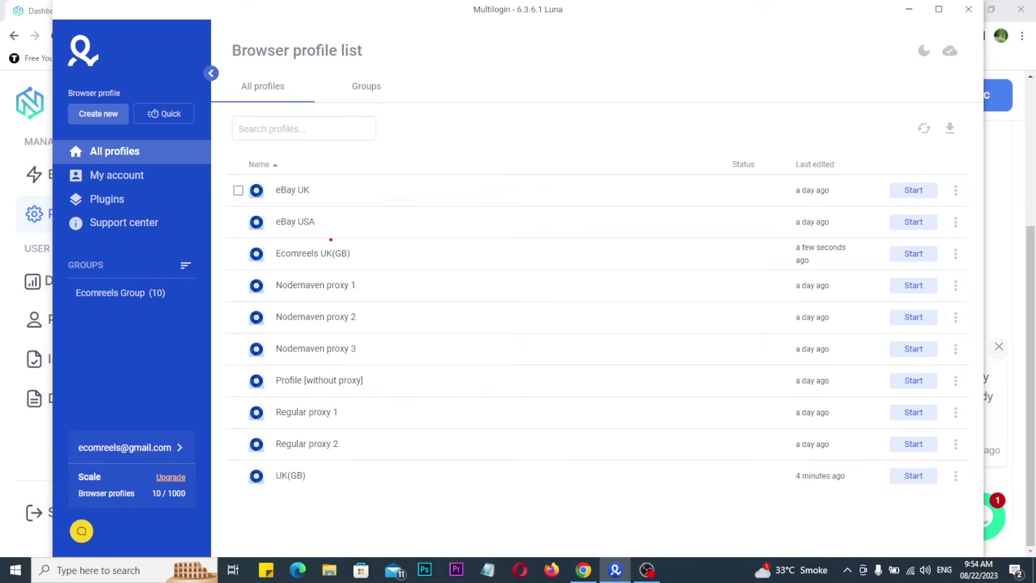
Start the Ecomreels UK(GB) browser profile from the Multilogin profile list.
mouse_move(251, 236)
mouse_down()
mouse_move(512, 274)
mouse_move(954, 274)
mouse_up()
drag(840, 261, 868, 260)
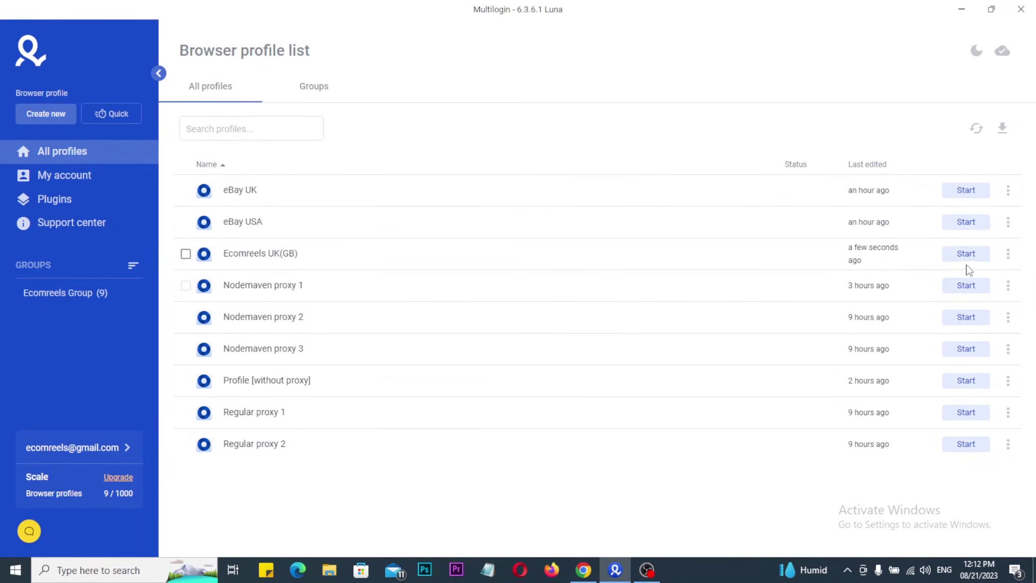
click(966, 254)
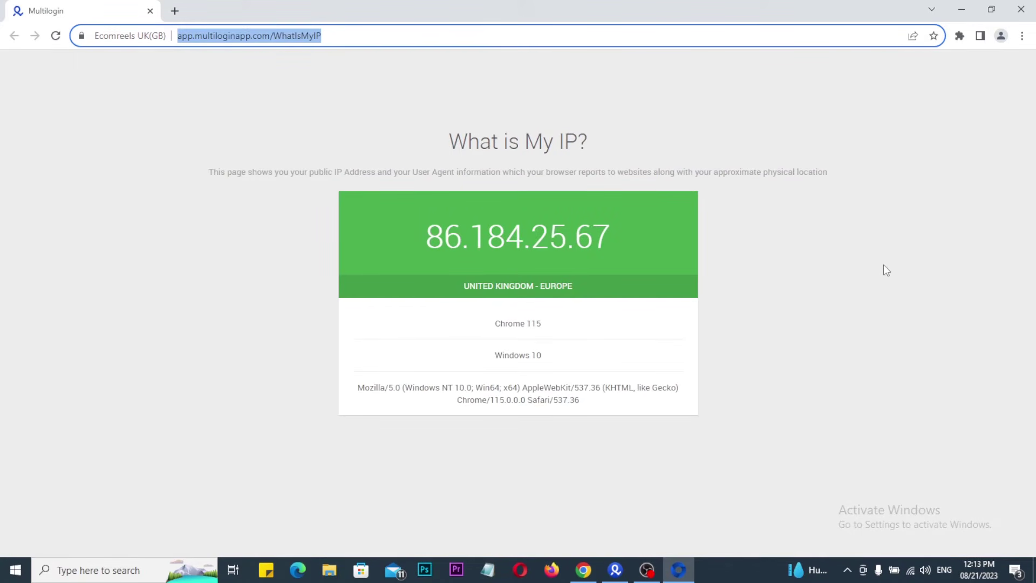
click(615, 569)
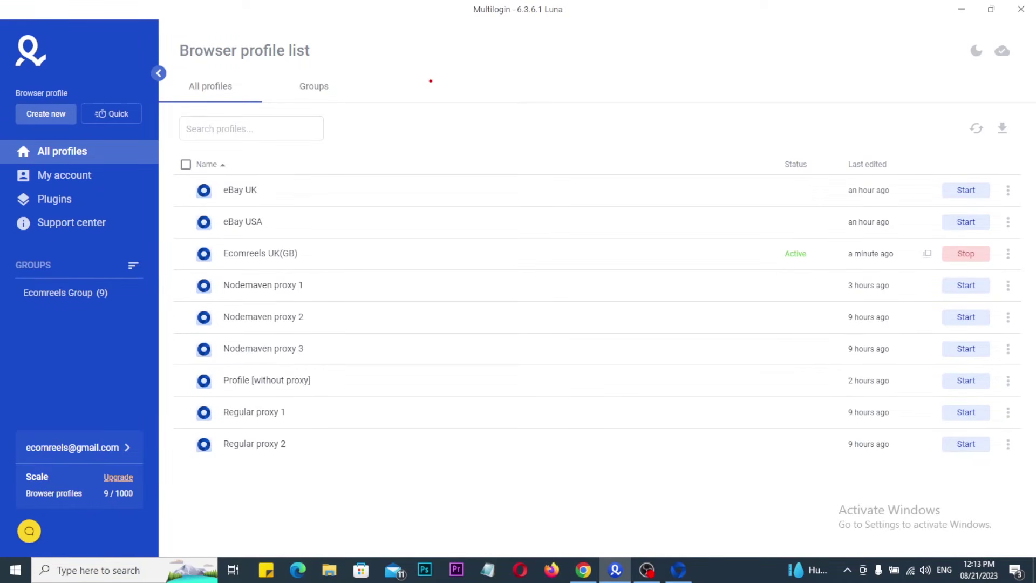
mouse_move(417, 58)
mouse_down()
mouse_move(427, 97)
mouse_move(393, 53)
mouse_move(422, 120)
mouse_up()
mouse_move(625, 60)
mouse_down()
mouse_move(626, 119)
mouse_move(662, 35)
mouse_up()
mouse_move(635, 92)
mouse_down()
mouse_move(676, 76)
mouse_move(762, 99)
mouse_up()
drag(877, 42, 882, 82)
mouse_move(917, 27)
mouse_down()
mouse_move(923, 70)
mouse_move(939, 8)
mouse_move(931, 54)
mouse_move(952, 102)
mouse_move(867, 1)
mouse_move(999, 53)
mouse_up()
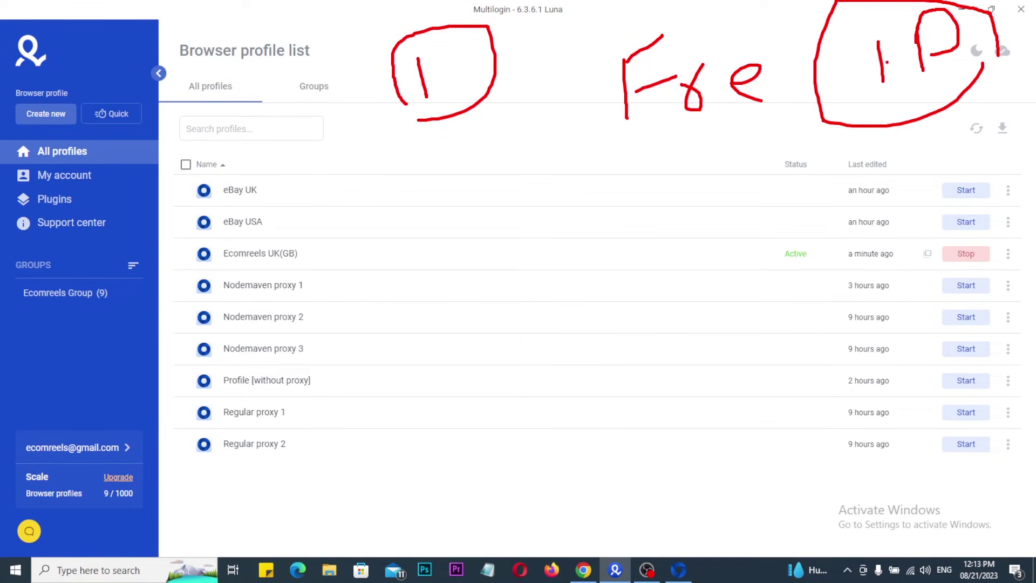
drag(905, 138, 926, 136)
drag(833, 146, 868, 143)
drag(715, 151, 748, 148)
click(36, 115)
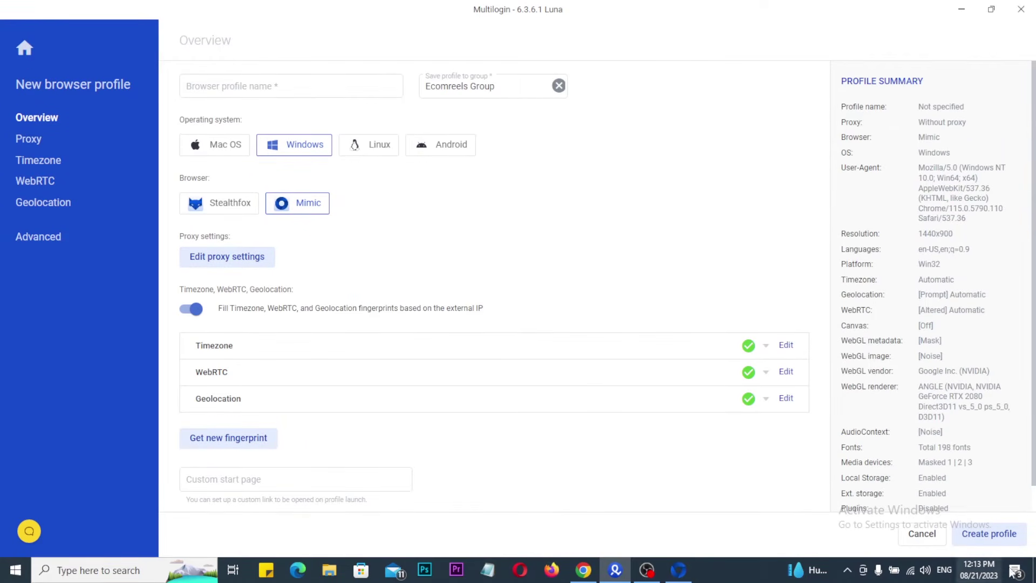
click(922, 533)
click(493, 311)
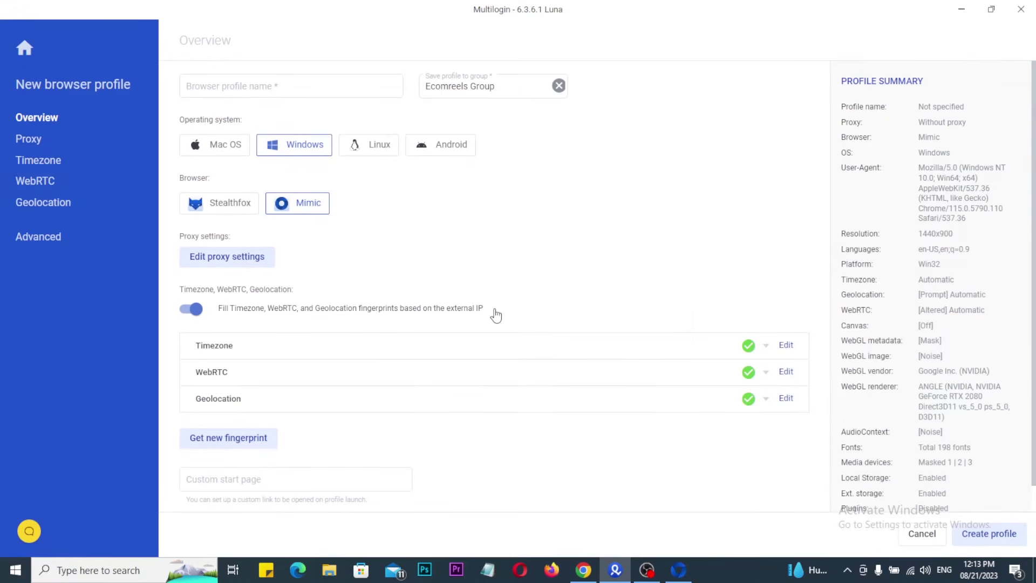
Switch to the Ecomreels UK(GB) browser, search Google for "ebay uk" in a new tab, accepting all cookies, and open the ebay.co.uk result.
click(678, 569)
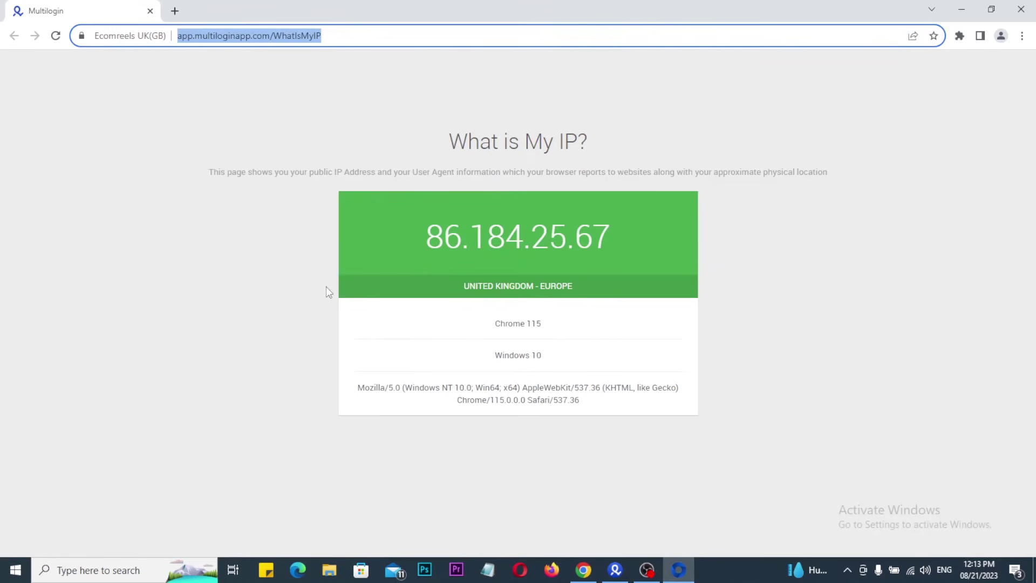
click(175, 12)
text(ebay u)
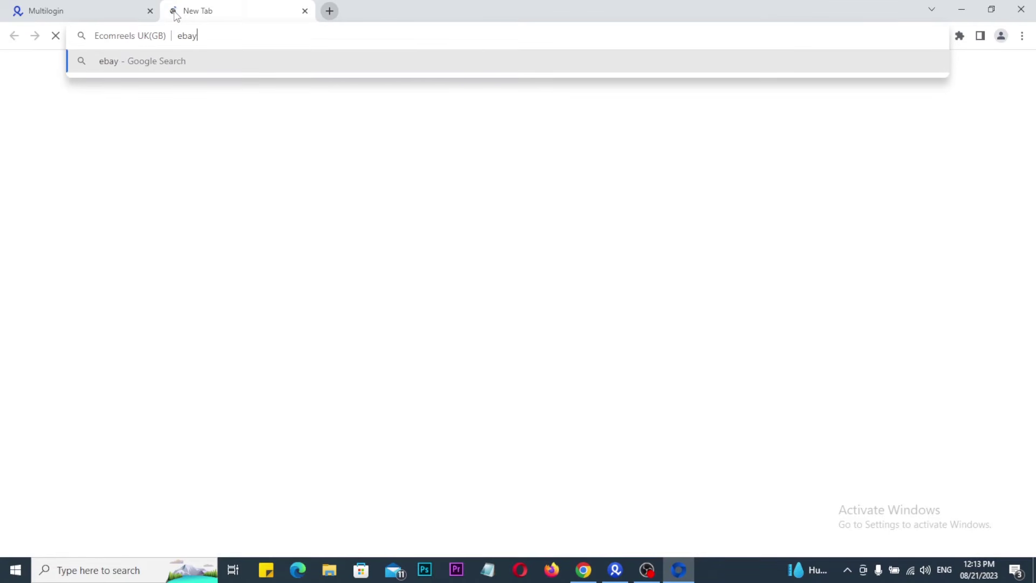
text(k)
key(Return)
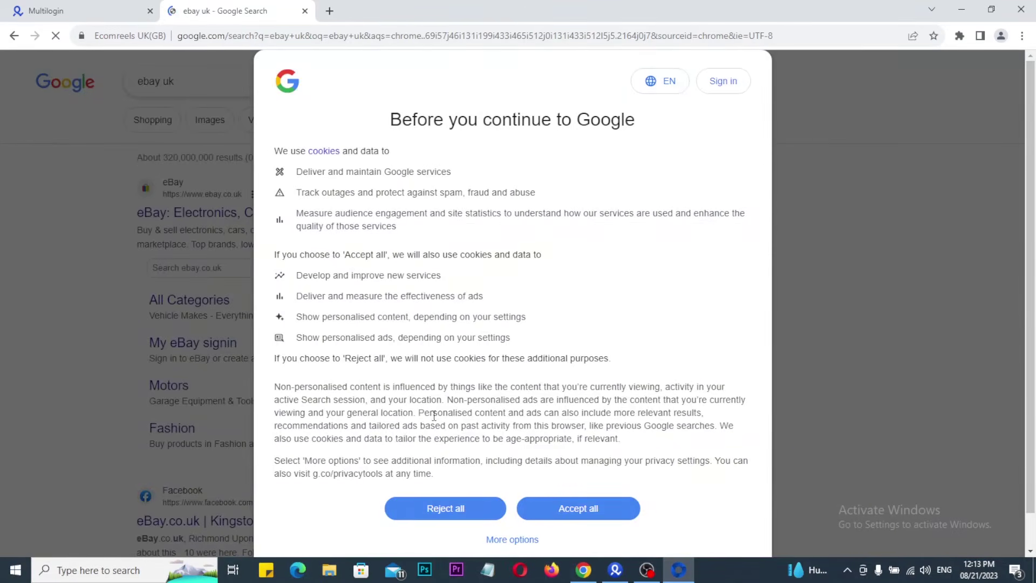
click(576, 514)
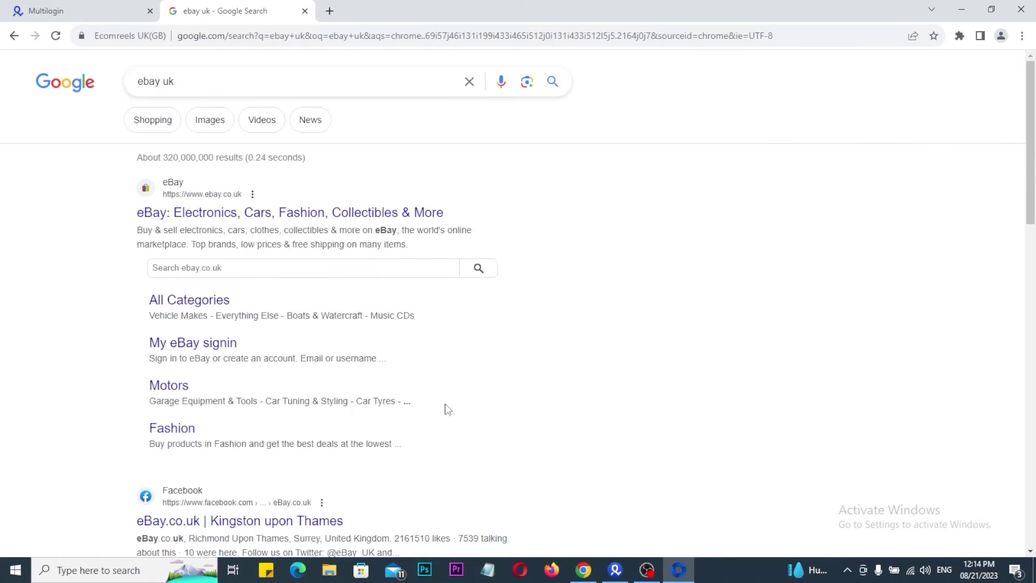
click(189, 219)
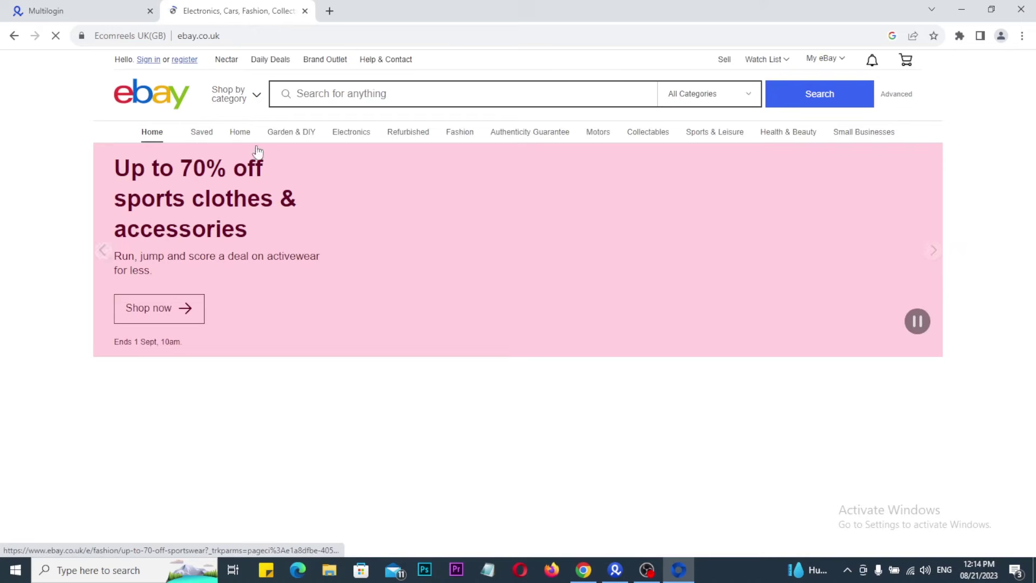
Search for "cost co uk" in another new tab and open the sponsored Costco UK result.
click(329, 11)
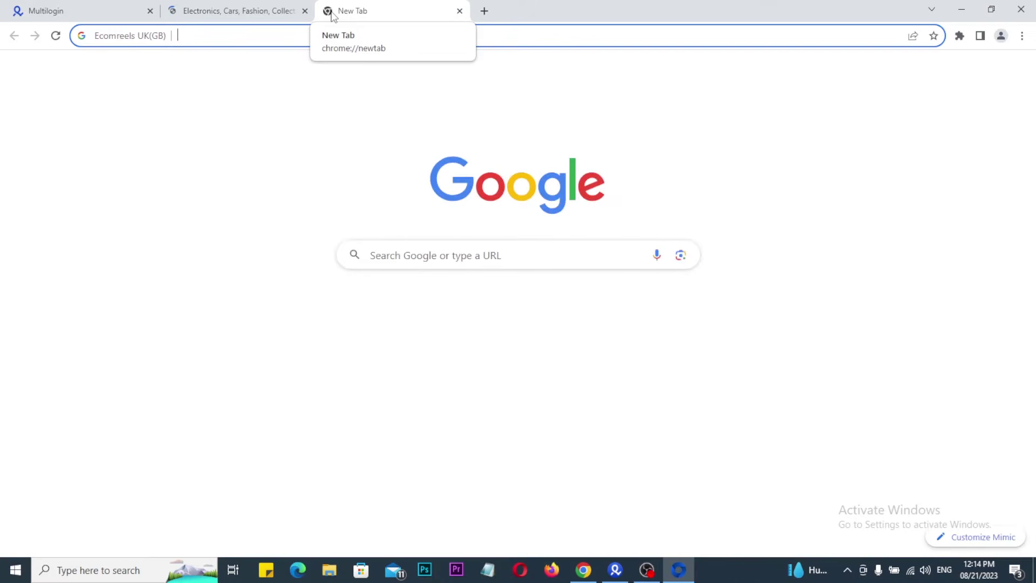
text(cost c)
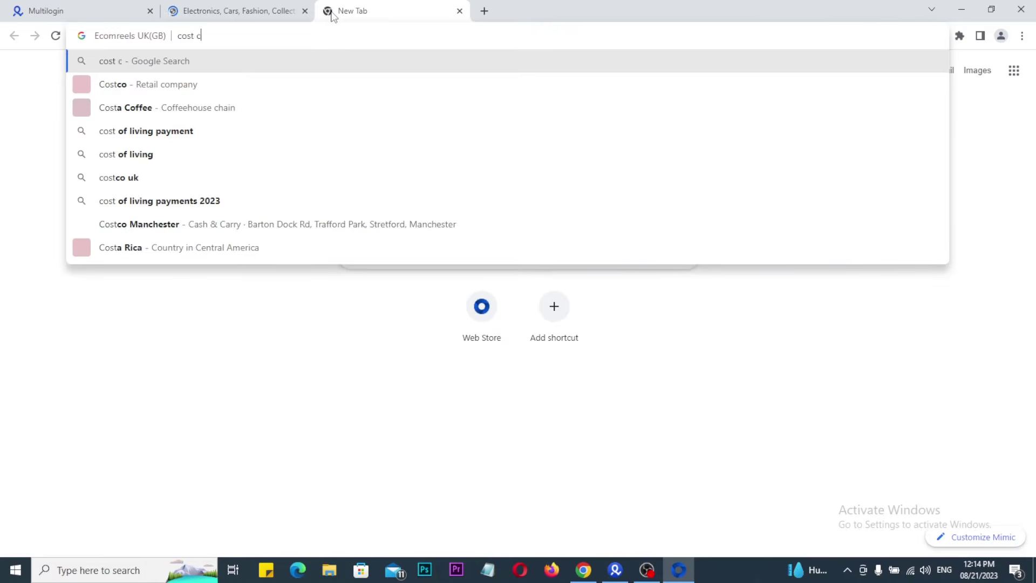
text(o uk)
key(Return)
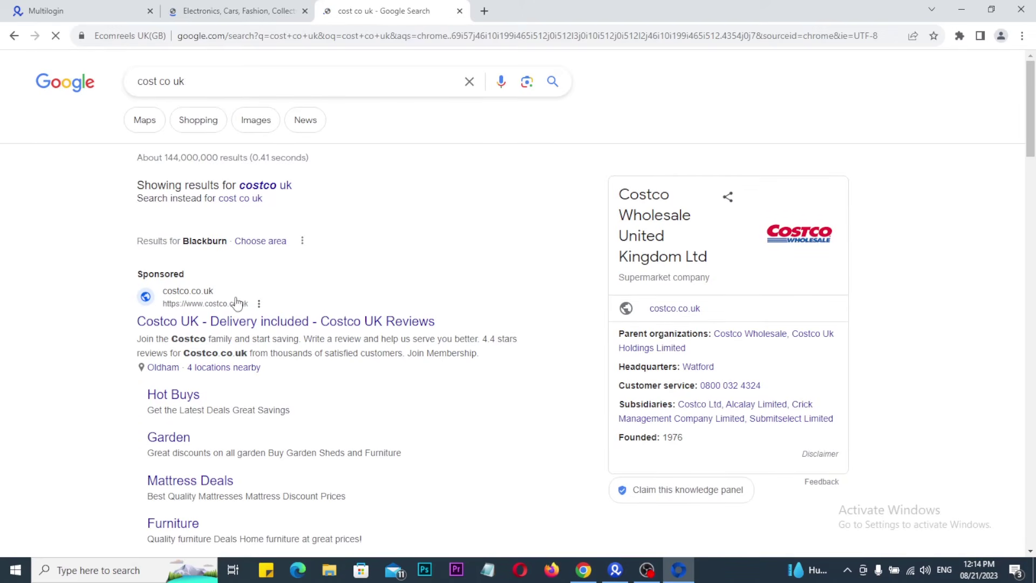
click(174, 322)
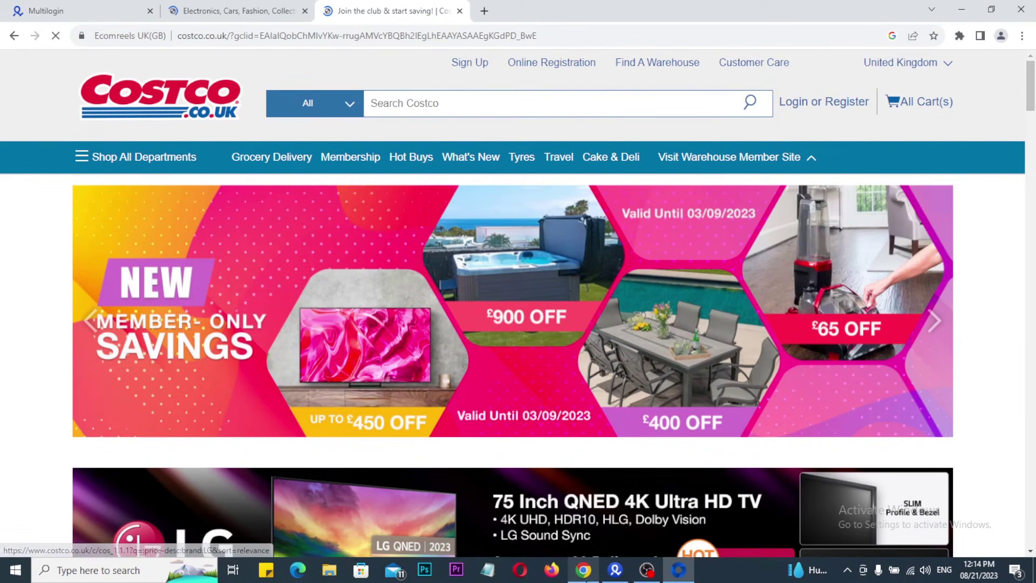
Switch to the regular Chrome window and open the costco.com result from the Costco search.
click(583, 572)
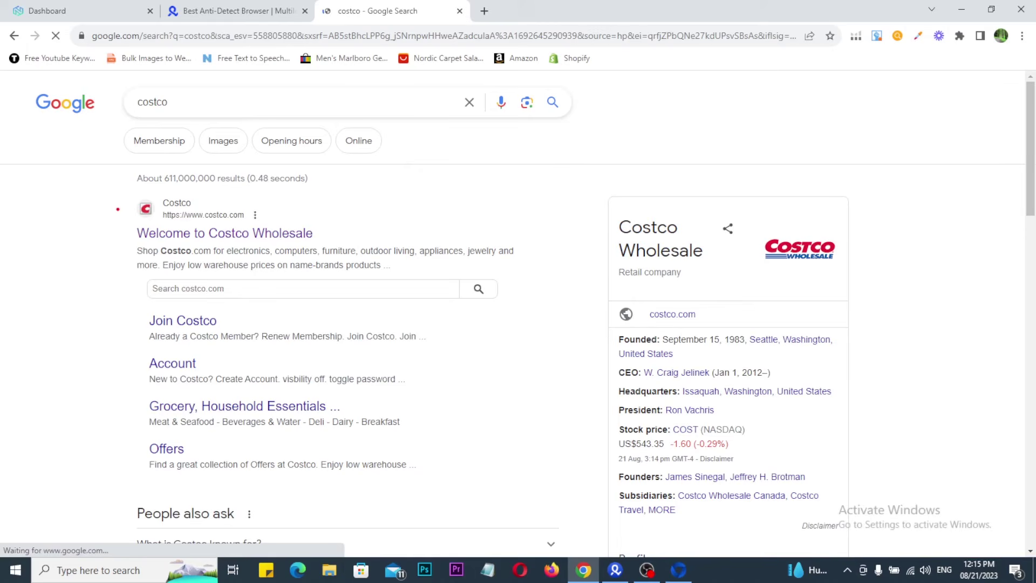
click(209, 235)
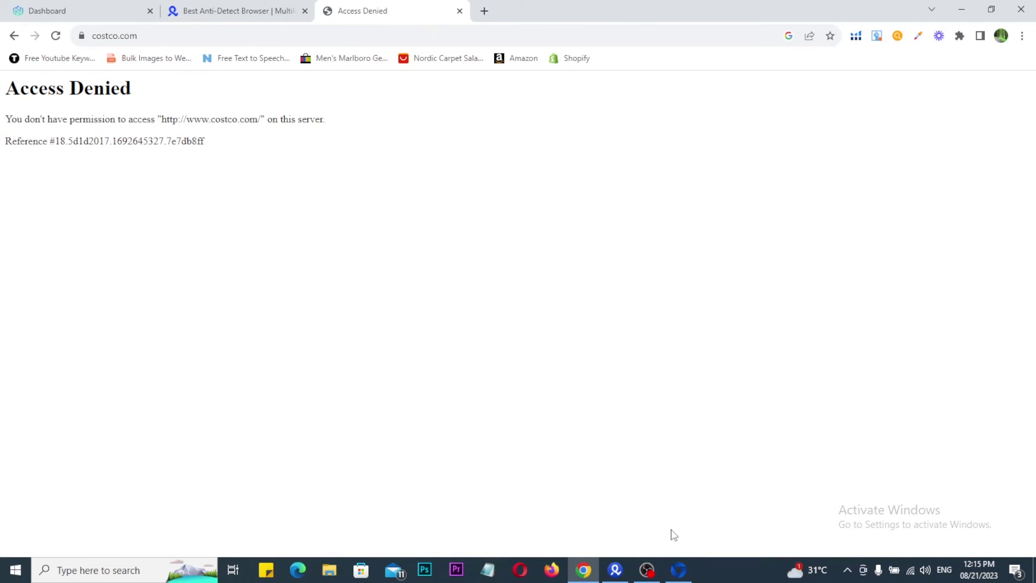
Switch back to the Ecomreels UK(GB) browser and search for "google" in a new tab.
click(680, 573)
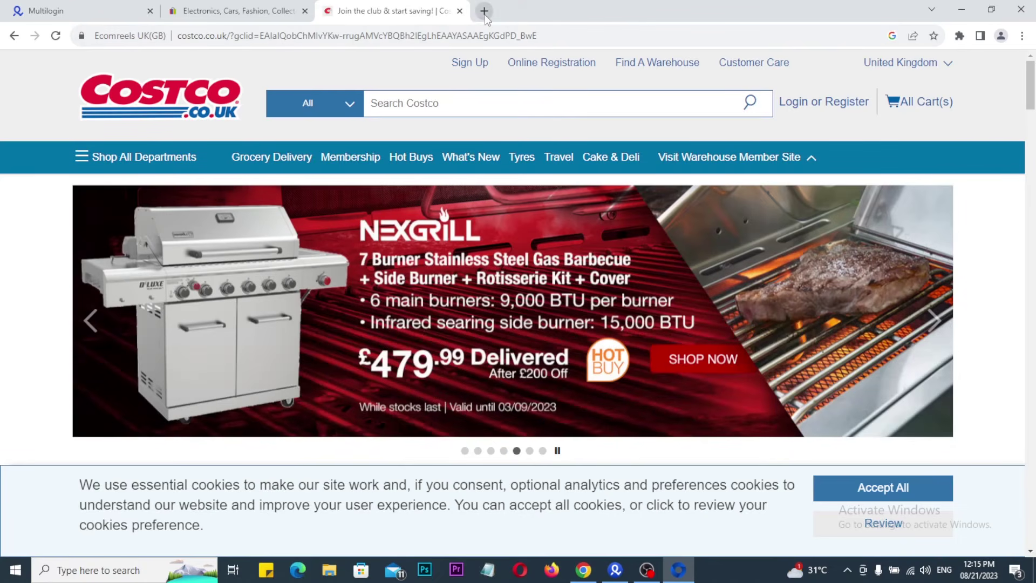
click(485, 15)
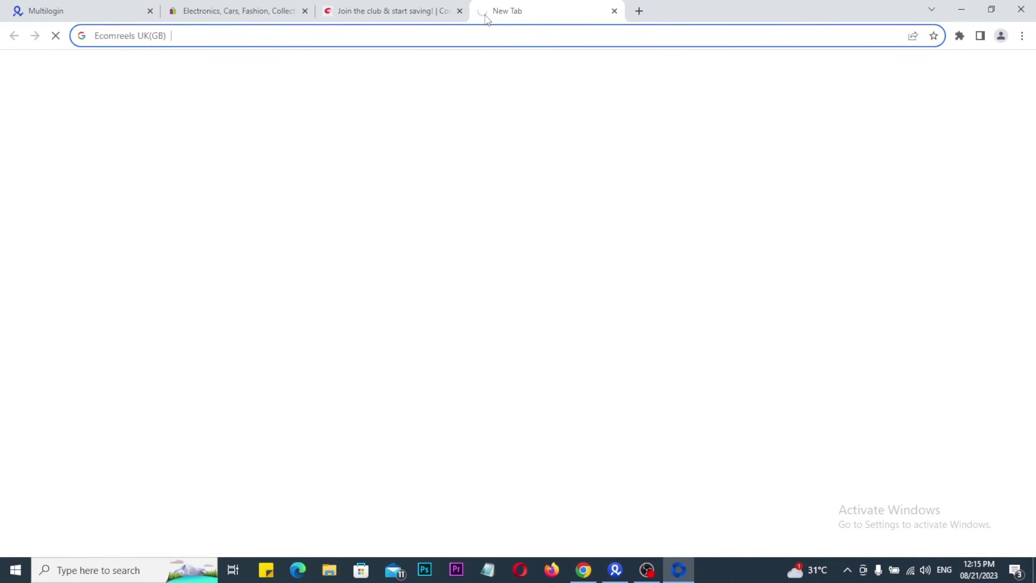
text(google)
key(Return)
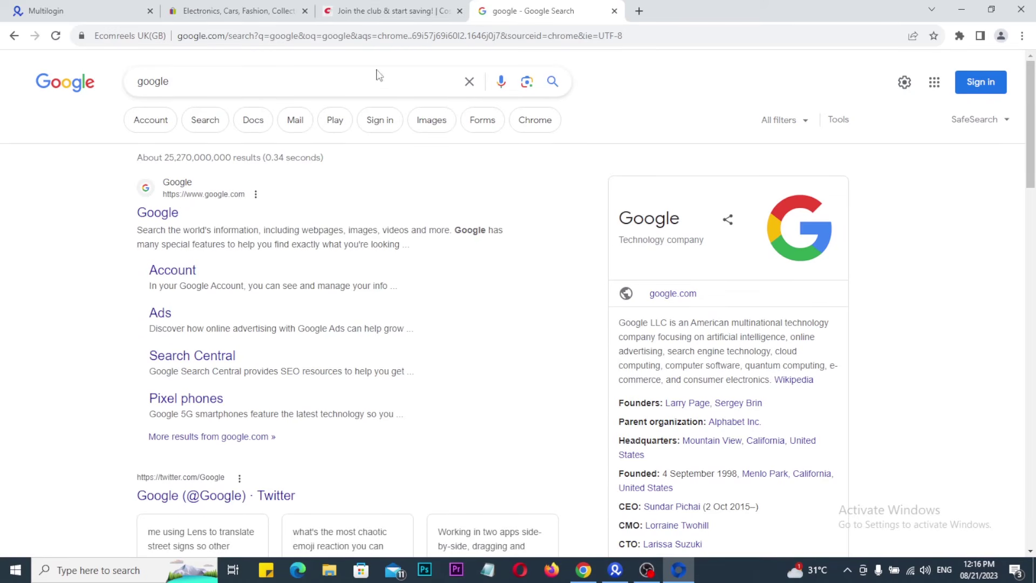
Return to the eBay UK page and accept all of its cookies.
click(402, 9)
click(198, 5)
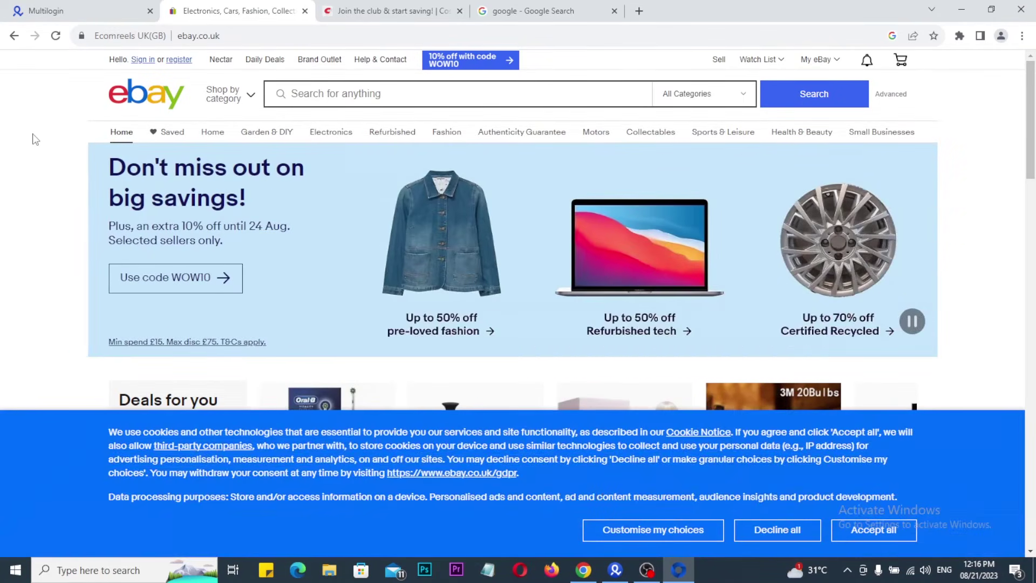
click(898, 531)
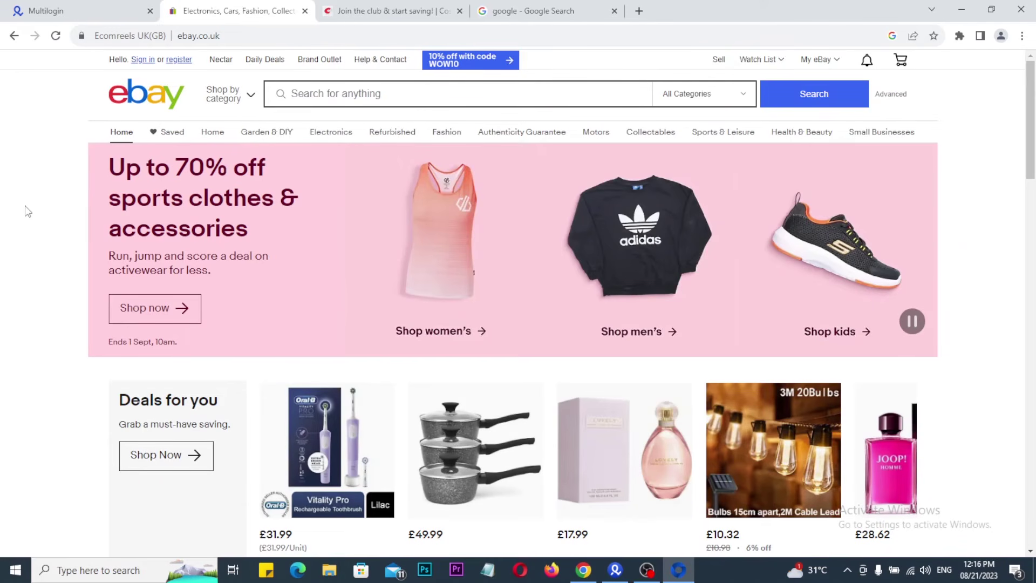
click(615, 570)
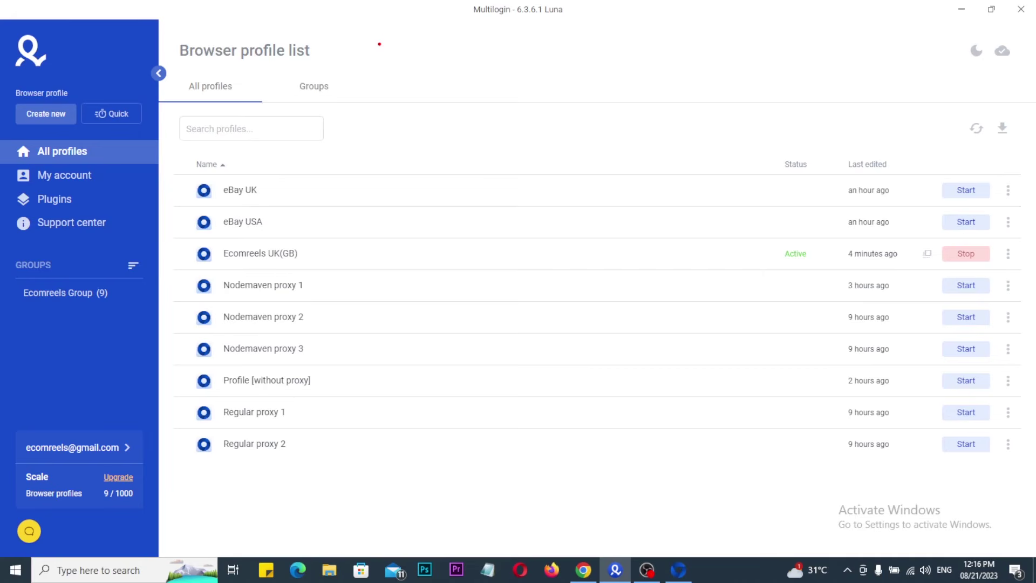
drag(379, 44, 403, 81)
drag(380, 43, 439, 23)
mouse_move(524, 43)
mouse_down()
mouse_move(512, 72)
mouse_move(551, 66)
mouse_up()
drag(602, 43, 690, 67)
mouse_move(716, 31)
mouse_down()
mouse_move(725, 61)
mouse_move(711, 70)
mouse_move(772, 6)
mouse_up()
drag(865, 1, 827, 55)
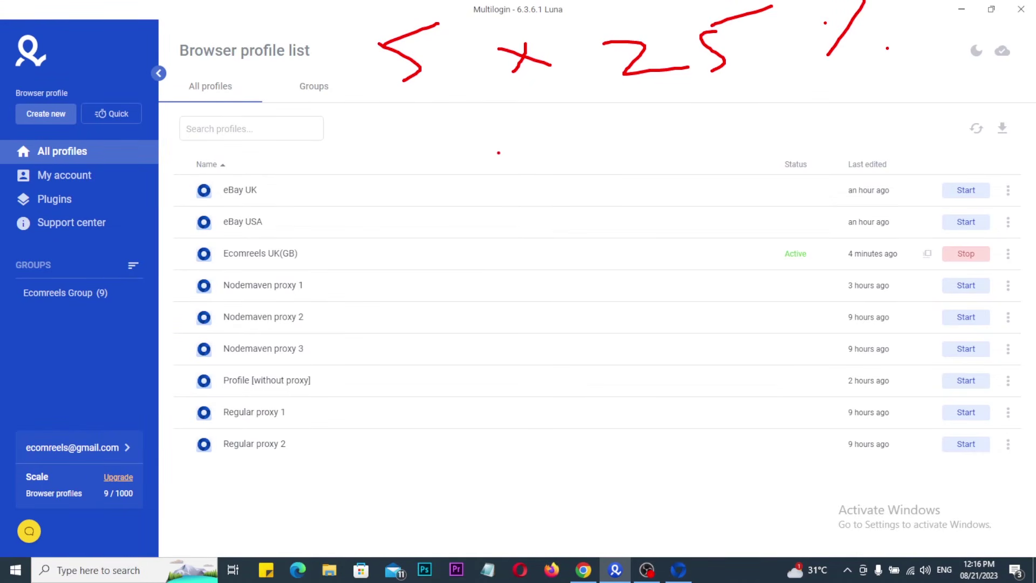
mouse_move(434, 152)
mouse_down()
mouse_move(424, 199)
mouse_move(474, 172)
mouse_up()
mouse_move(565, 168)
mouse_down()
mouse_move(599, 267)
mouse_move(496, 82)
mouse_move(626, 140)
mouse_up()
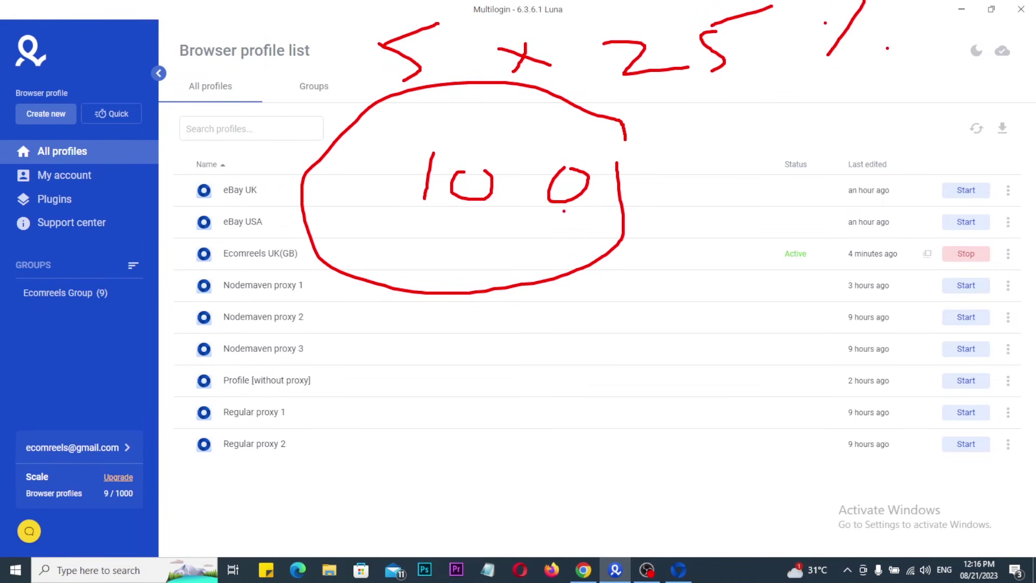
mouse_move(467, 414)
mouse_down()
mouse_move(459, 371)
mouse_move(501, 336)
mouse_up()
mouse_move(565, 350)
mouse_down()
mouse_move(513, 368)
mouse_move(566, 362)
mouse_up()
drag(654, 319, 633, 398)
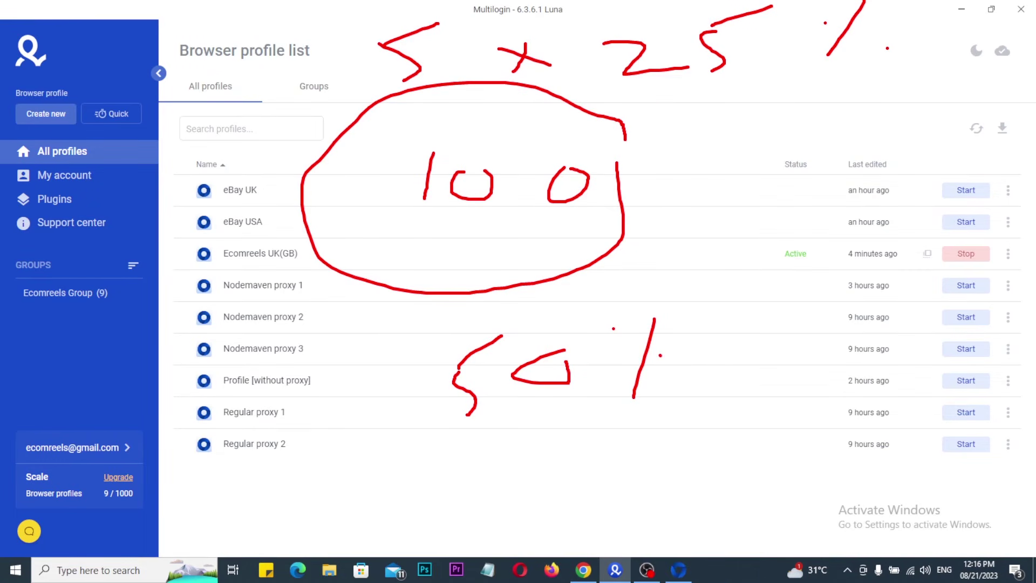
mouse_move(382, 64)
mouse_down()
mouse_move(221, 467)
mouse_move(464, 446)
mouse_move(472, 479)
mouse_up()
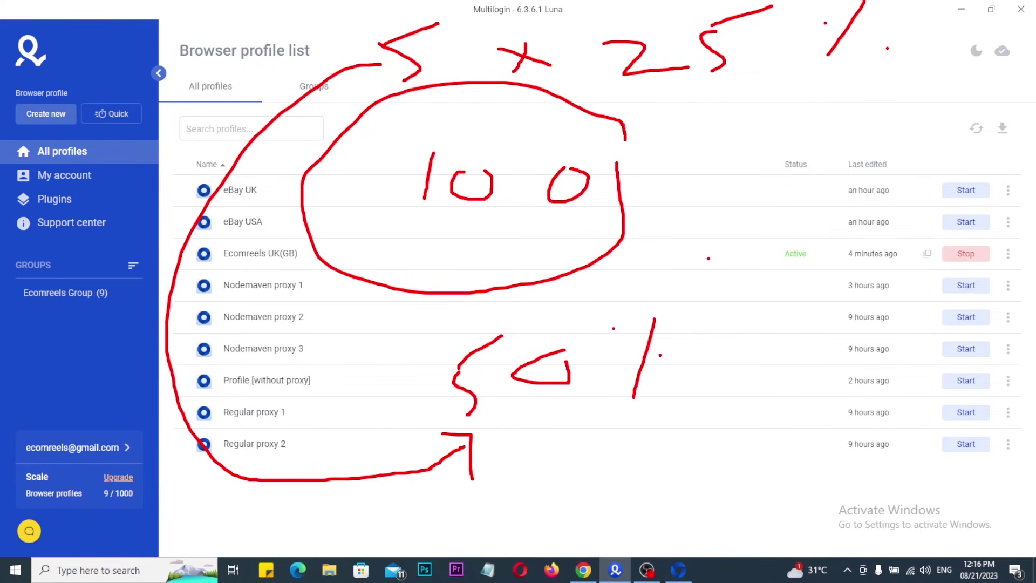
key(Escape)
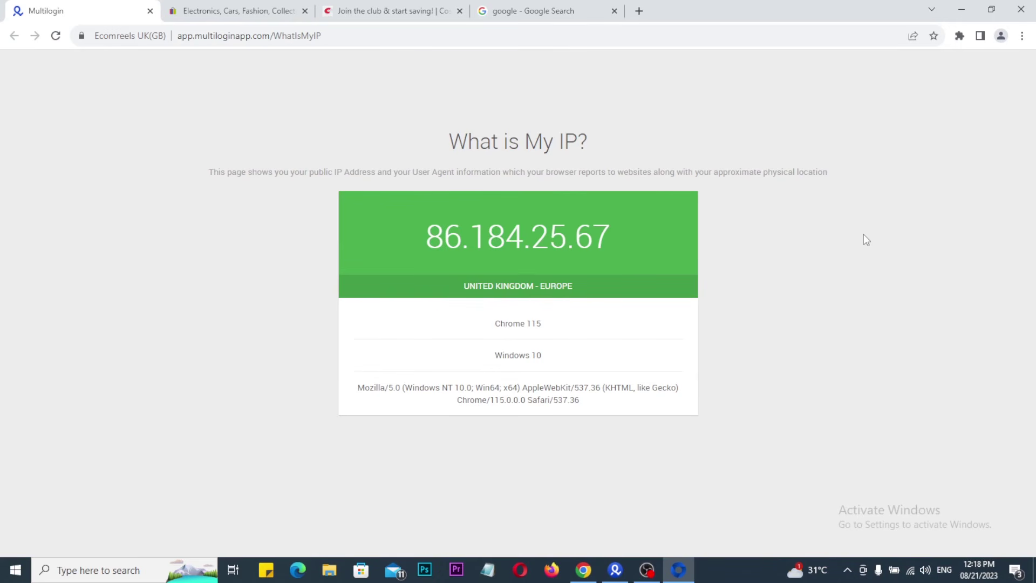
Start the Regular proxy 1 profile from the Multilogin list and close the Ecomreels UK(GB) browser window.
click(615, 570)
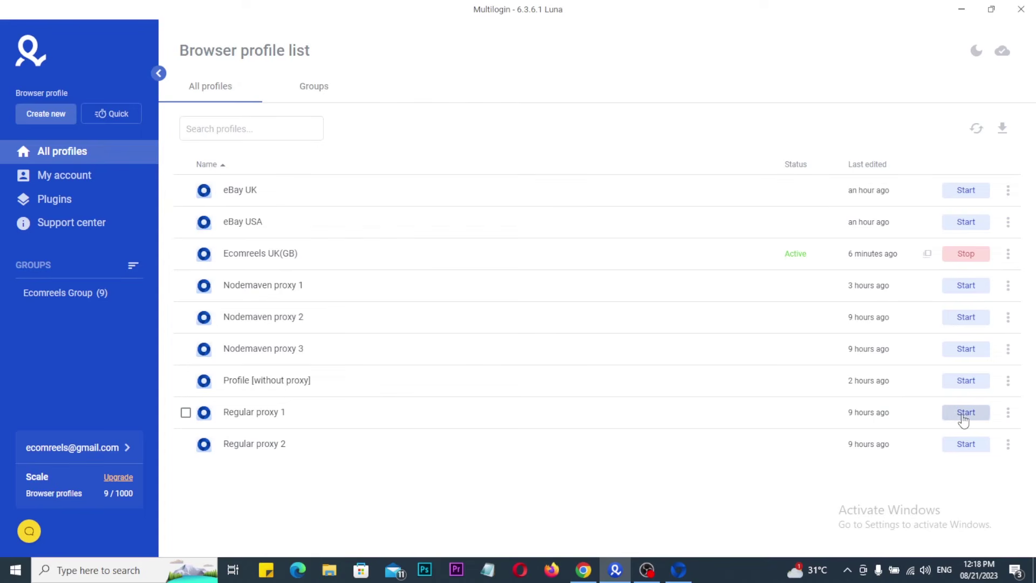
click(965, 413)
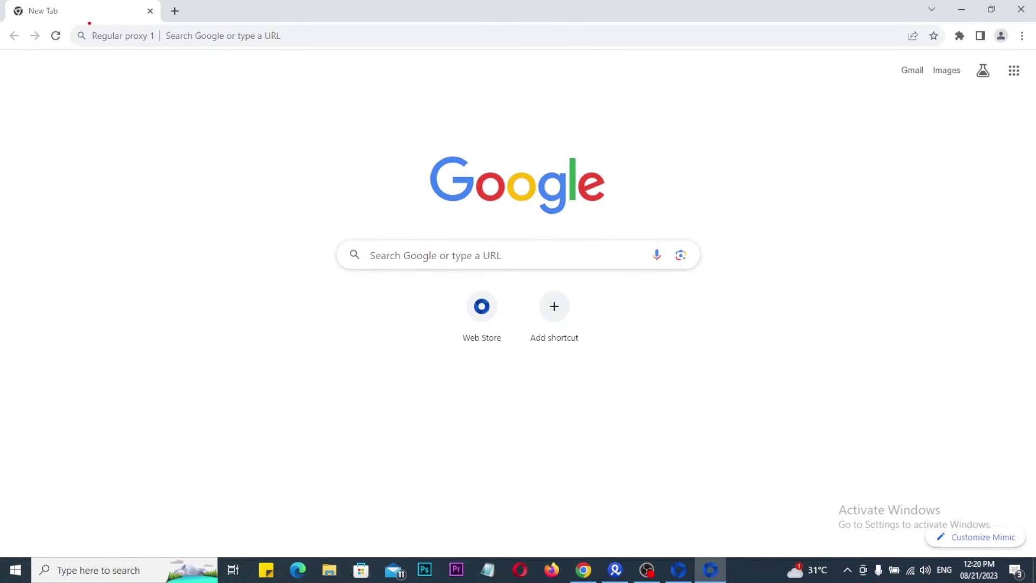
click(679, 569)
click(1020, 9)
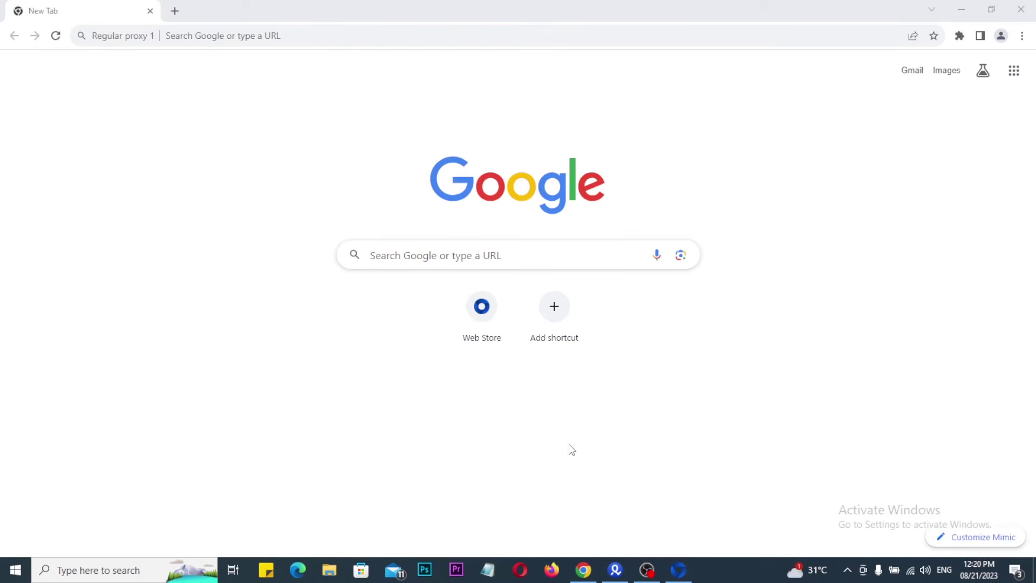
click(611, 570)
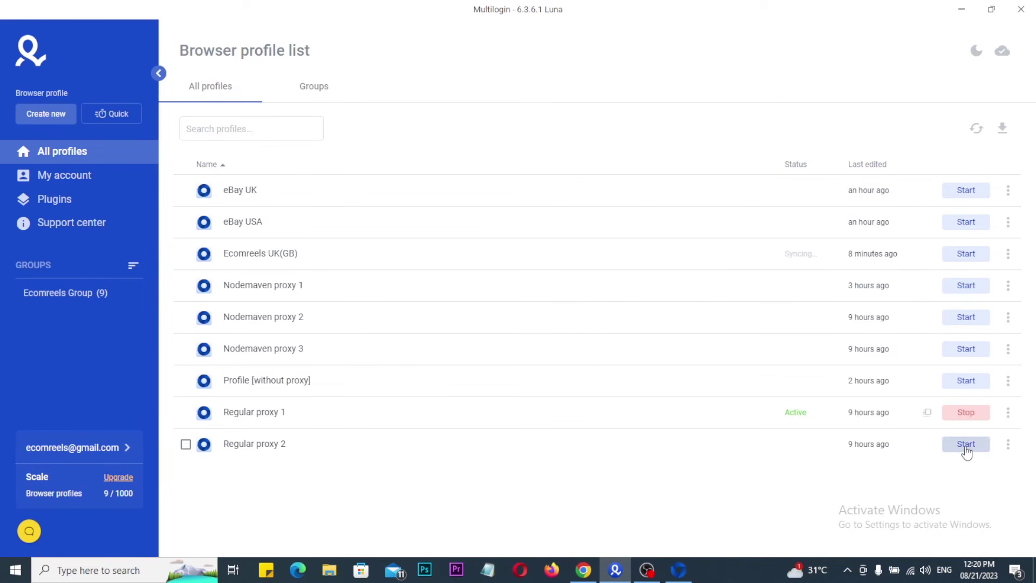
click(966, 444)
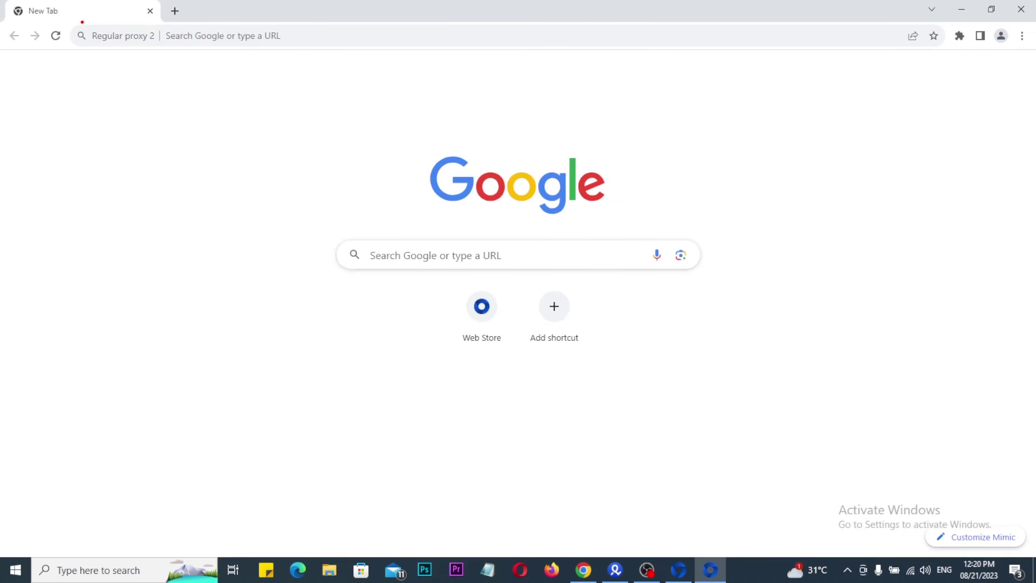
click(175, 11)
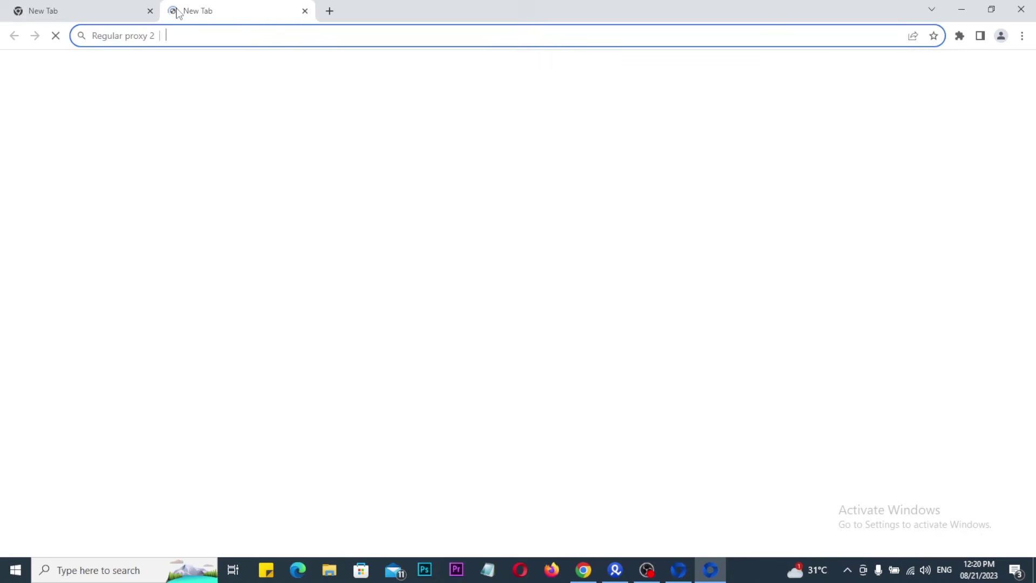
text(https://pixelscan.net/ip)
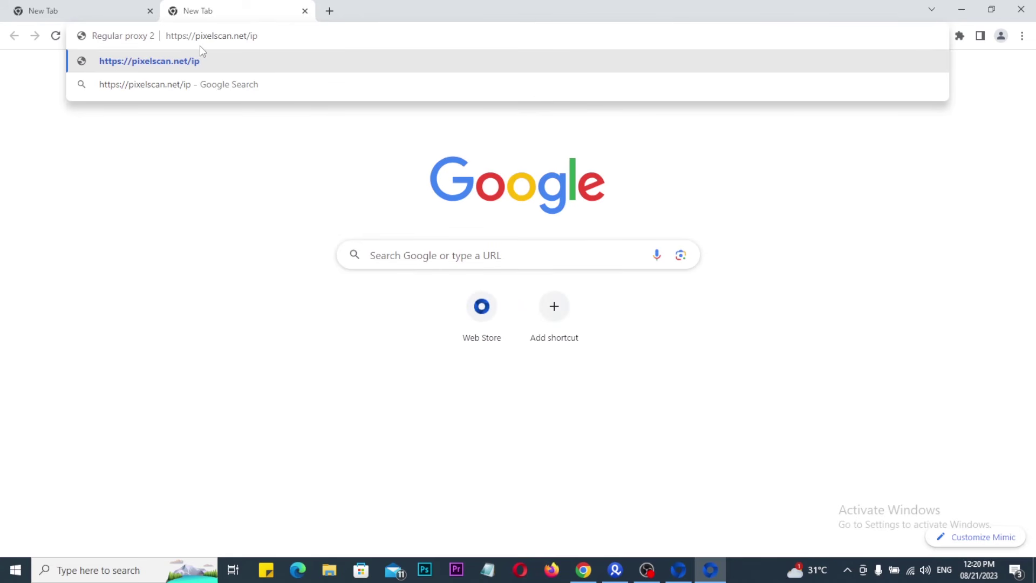
key(Return)
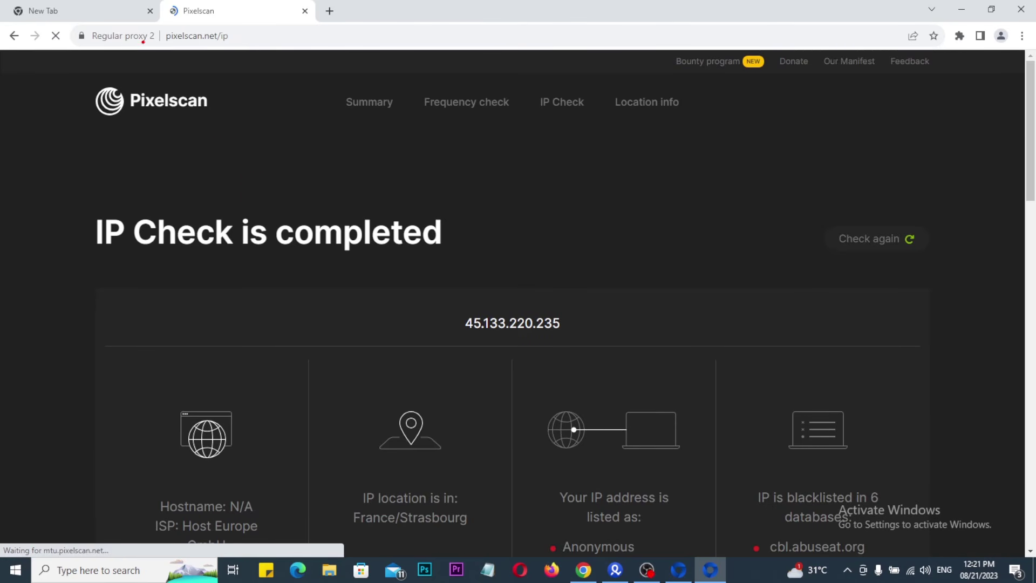
Examine the Pixelscan IP check for Regular proxy 2, focusing on the user type by IP and how the address is listed.
drag(159, 25, 250, 59)
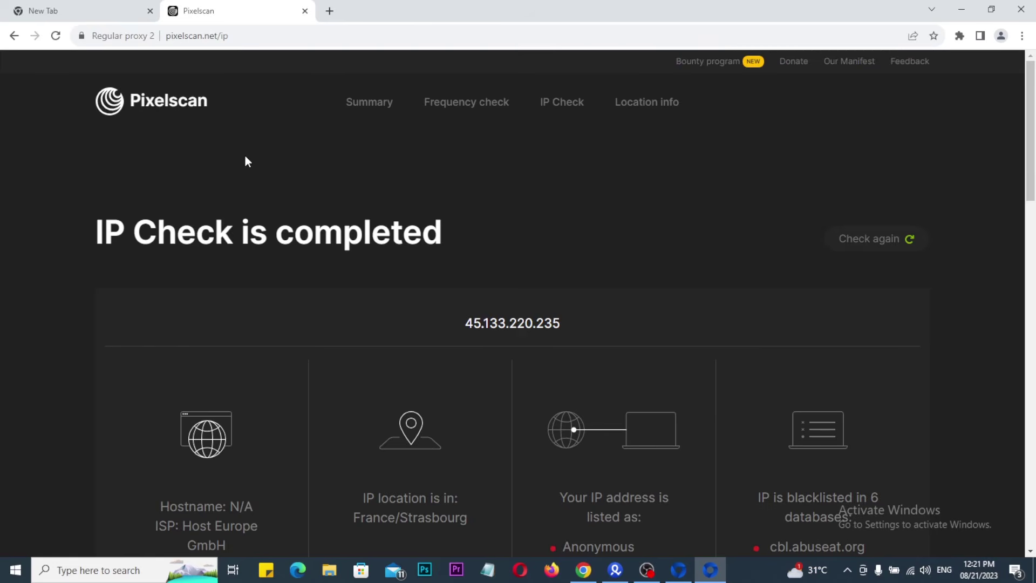
scroll(245, 156, down, 1)
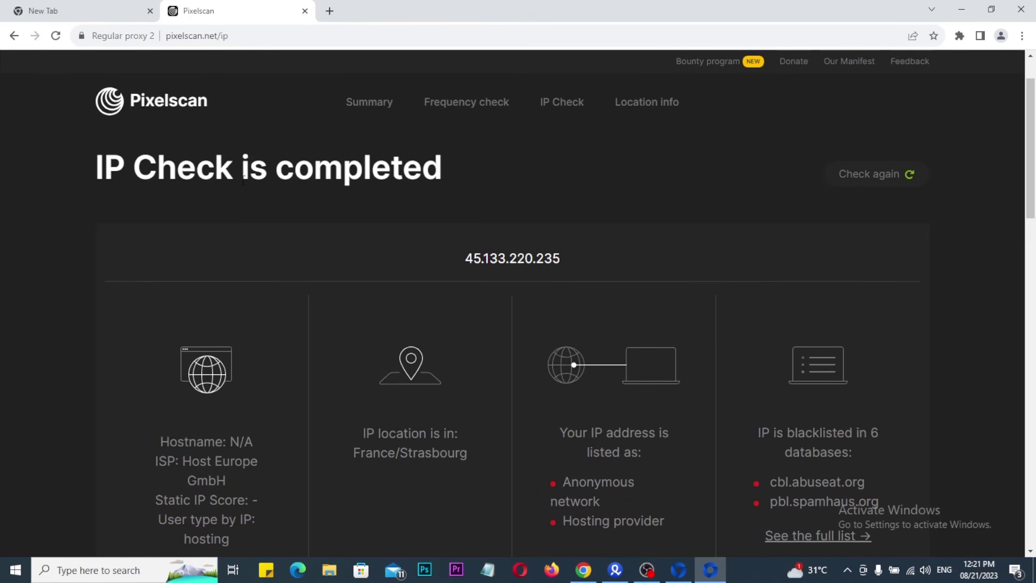
scroll(205, 236, down, 1)
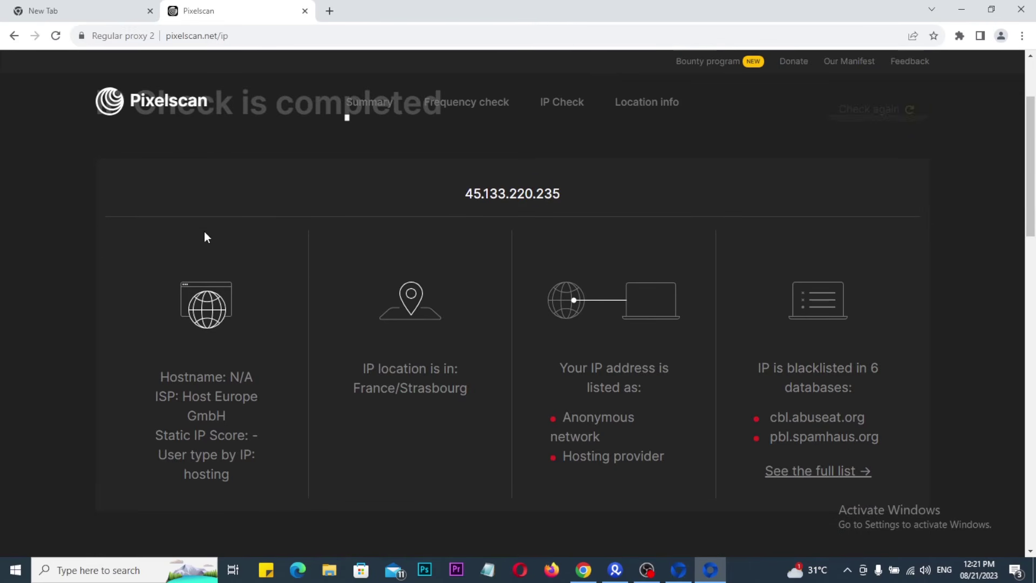
scroll(162, 248, down, 1)
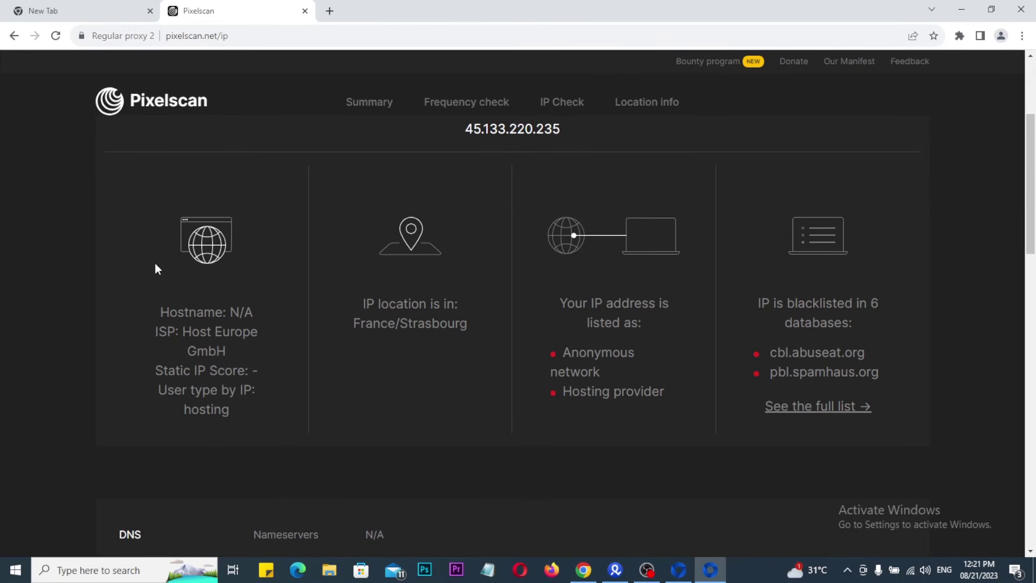
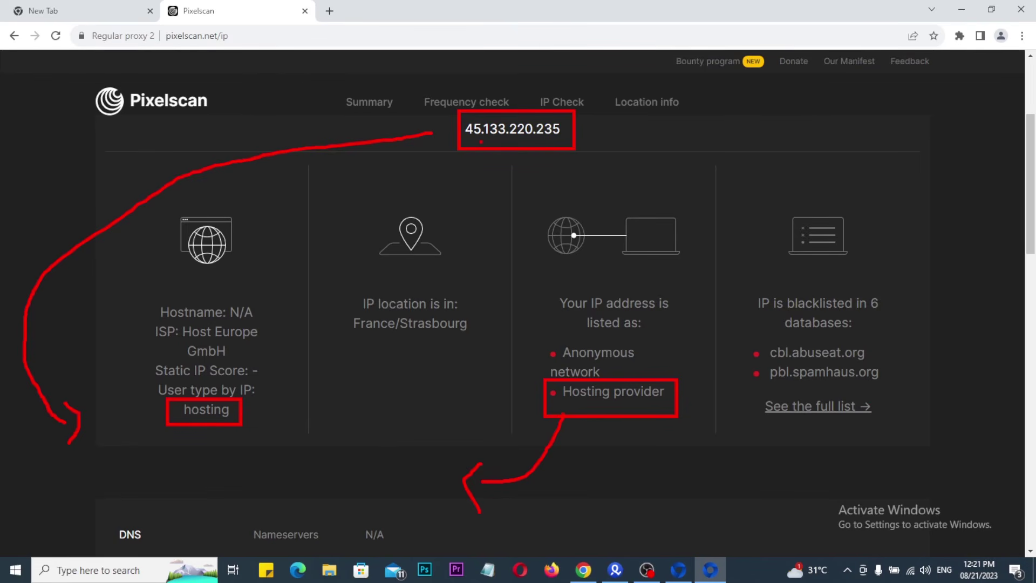
key(Escape)
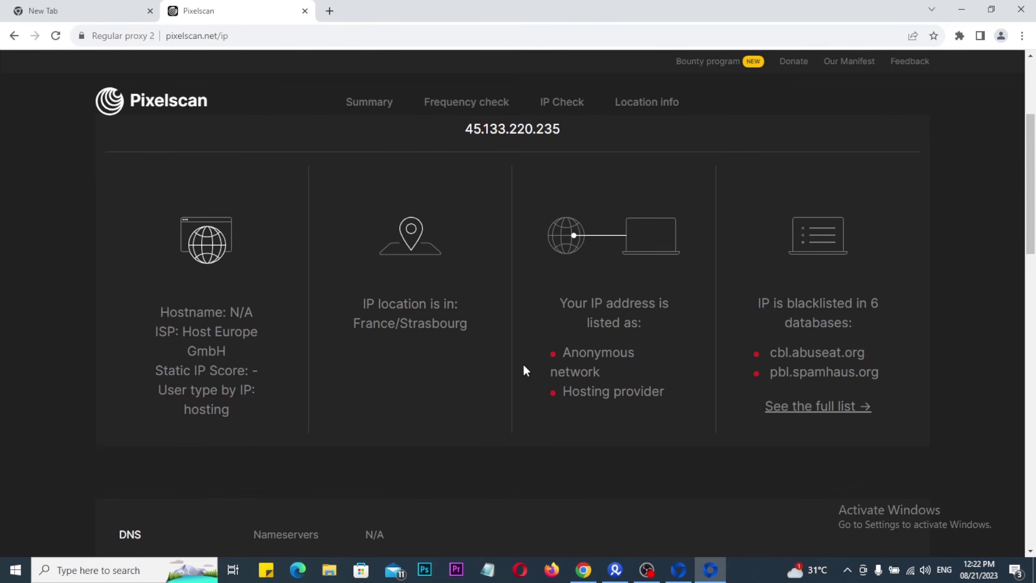
key(ctrl+2)
mouse_move(548, 379)
mouse_down()
mouse_move(598, 406)
mouse_move(679, 422)
mouse_up()
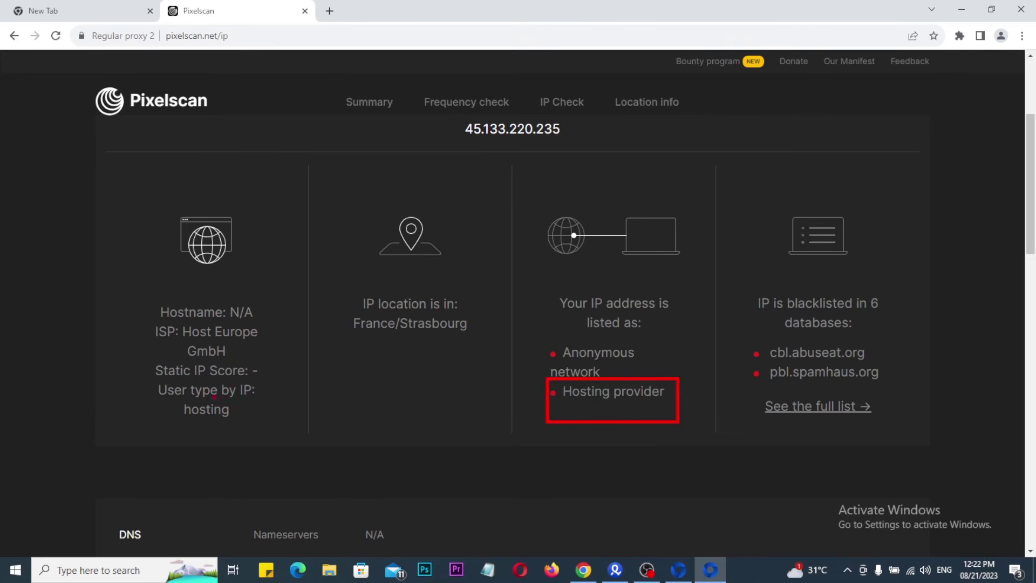
drag(152, 392, 261, 431)
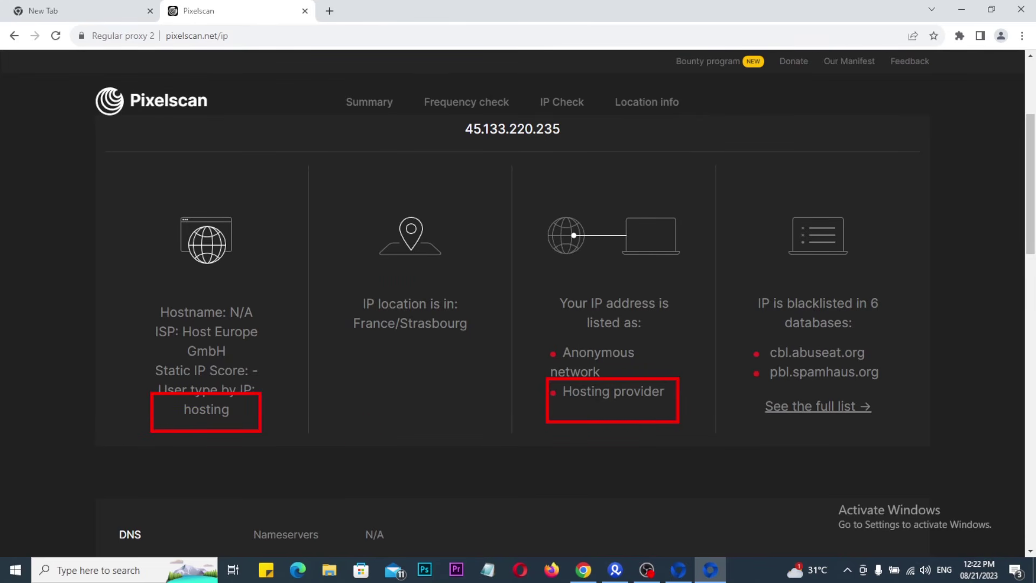
mouse_move(462, 410)
mouse_down()
mouse_move(486, 188)
mouse_move(523, 202)
mouse_up()
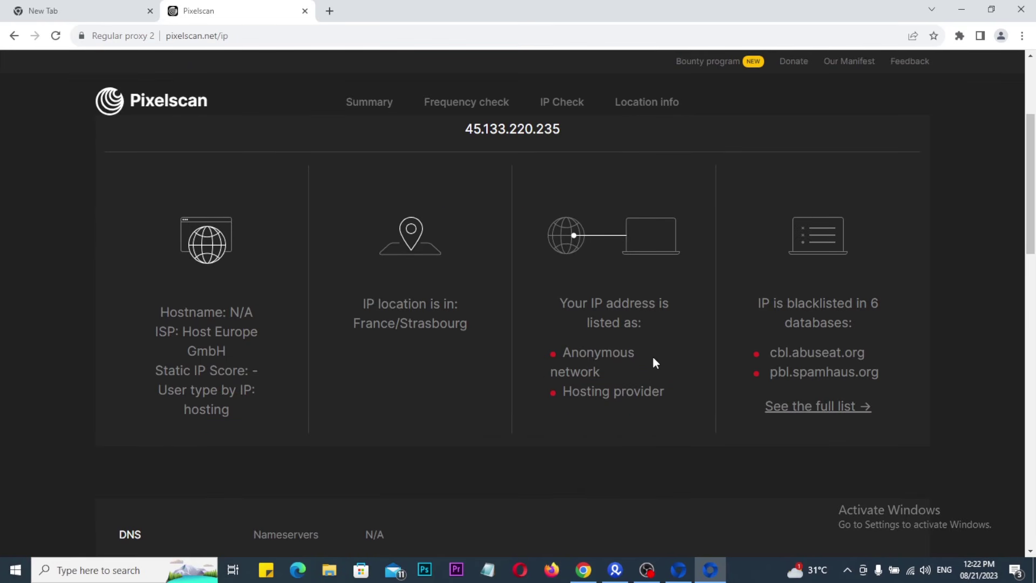
Start the eBay UK profile from the Multilogin list and look through its eBay search, Terapeak dog bed research and What is My IP tabs.
click(615, 569)
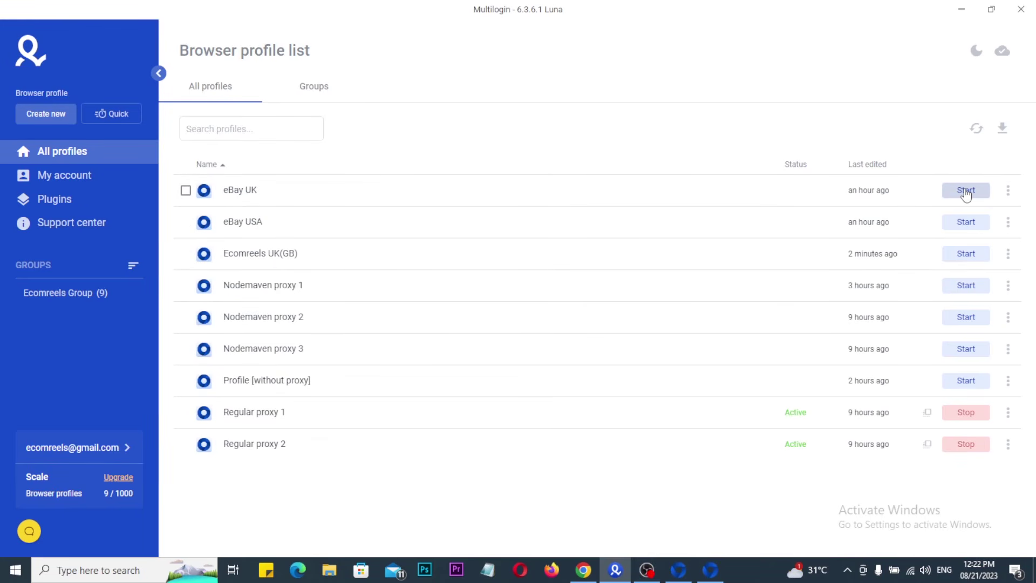
click(965, 192)
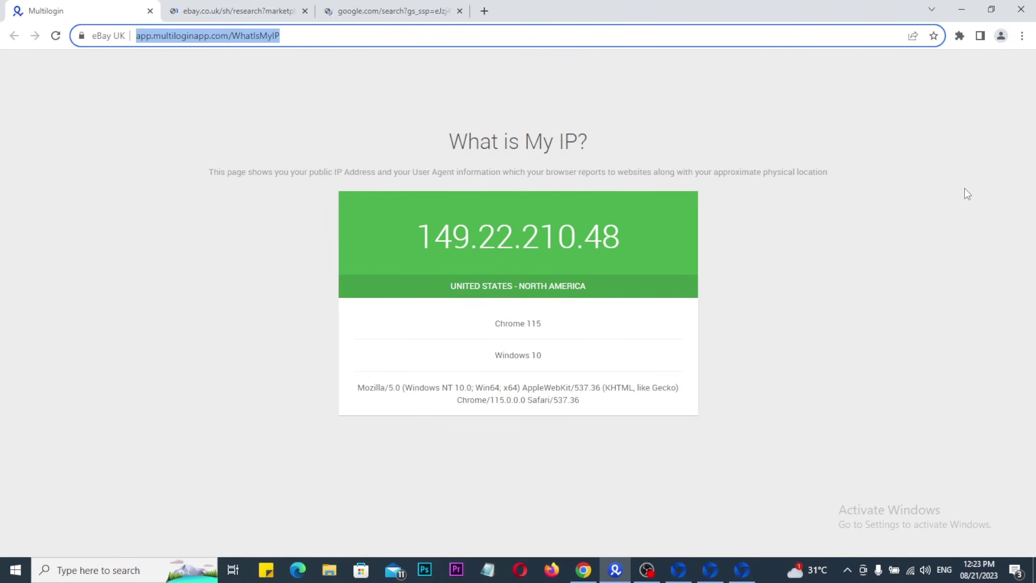
click(406, 11)
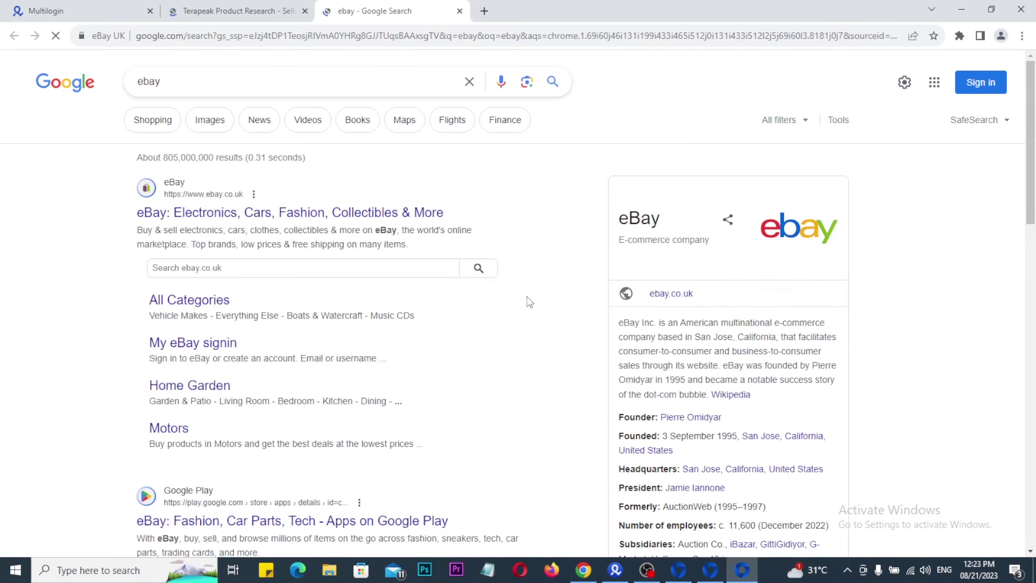
click(258, 11)
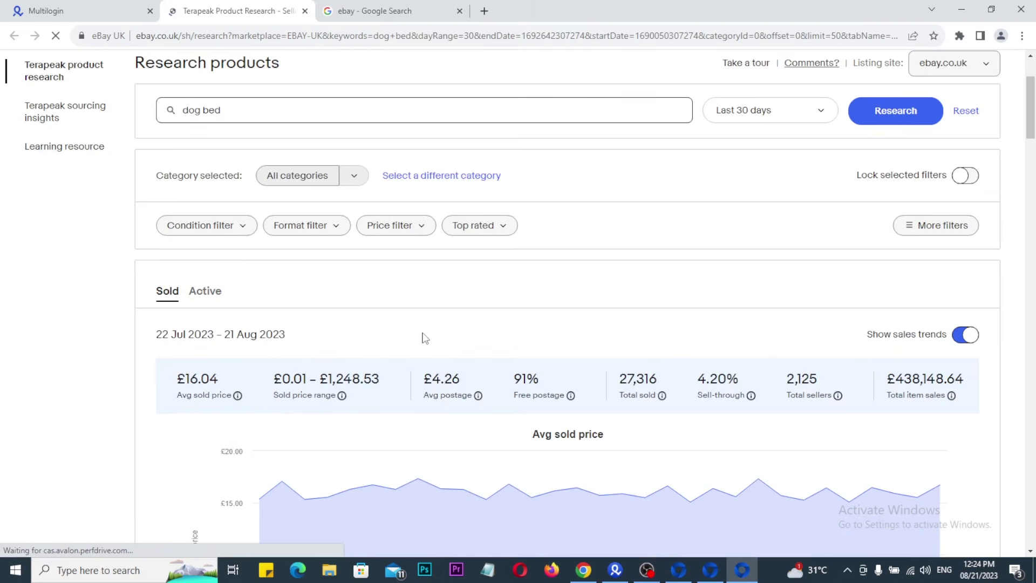
scroll(424, 339, down, 13)
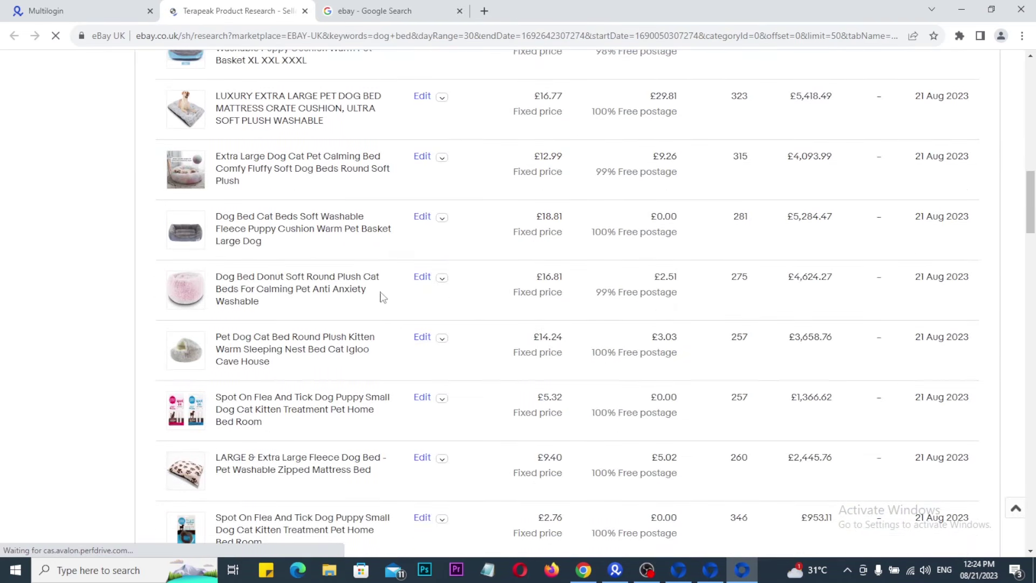
click(69, 11)
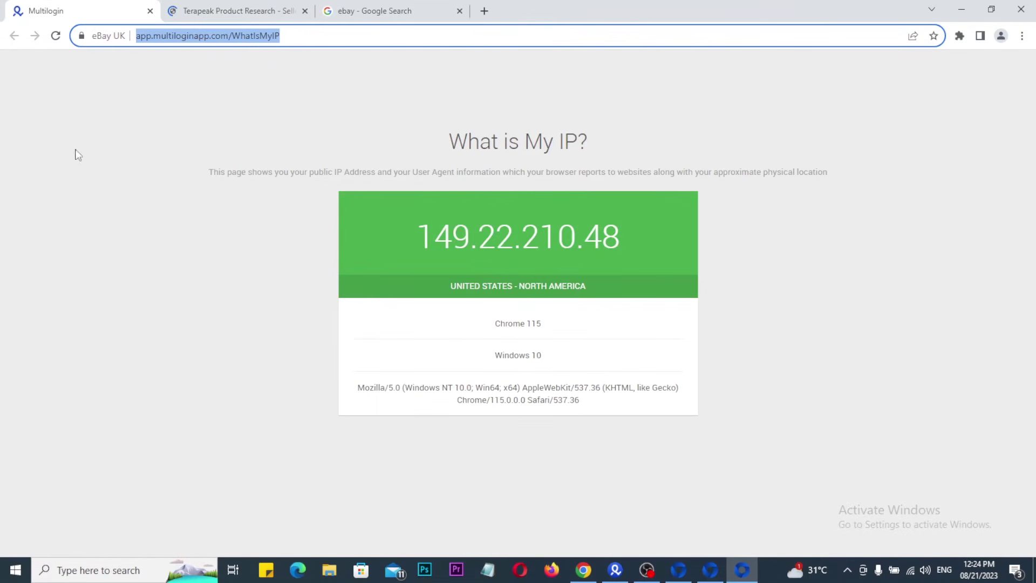
click(486, 11)
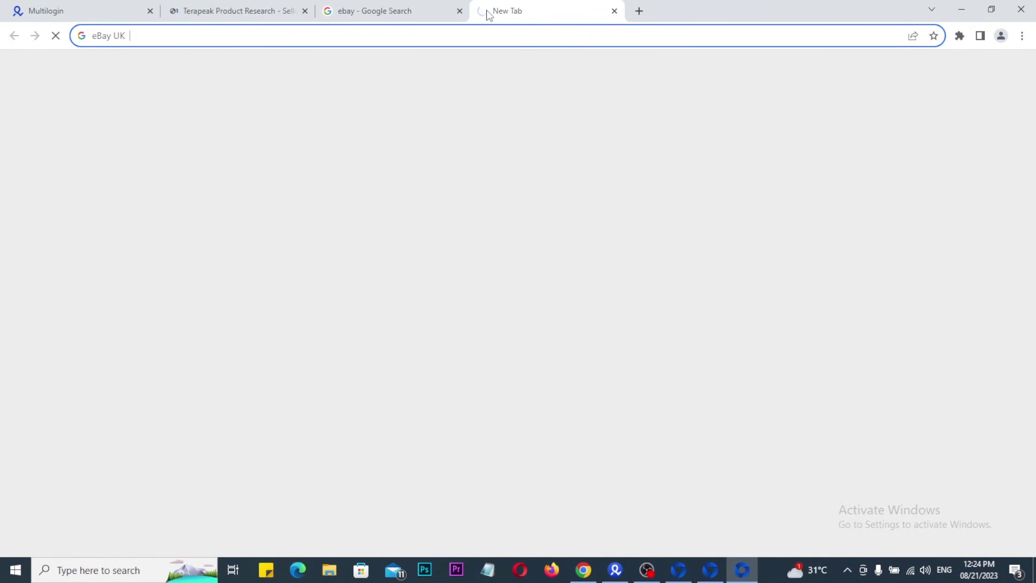
text(https://pixelscan.net/ip)
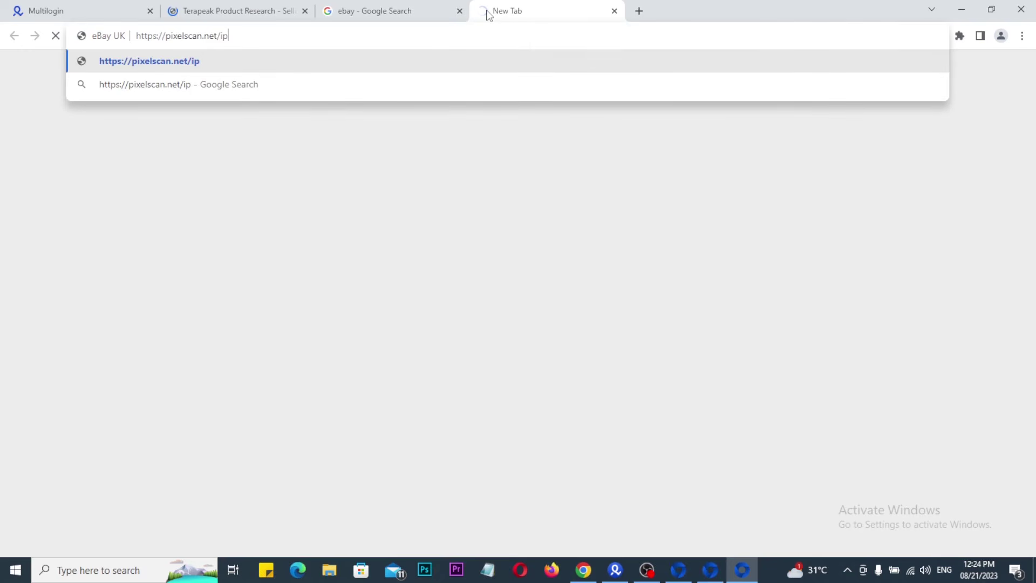
key(Return)
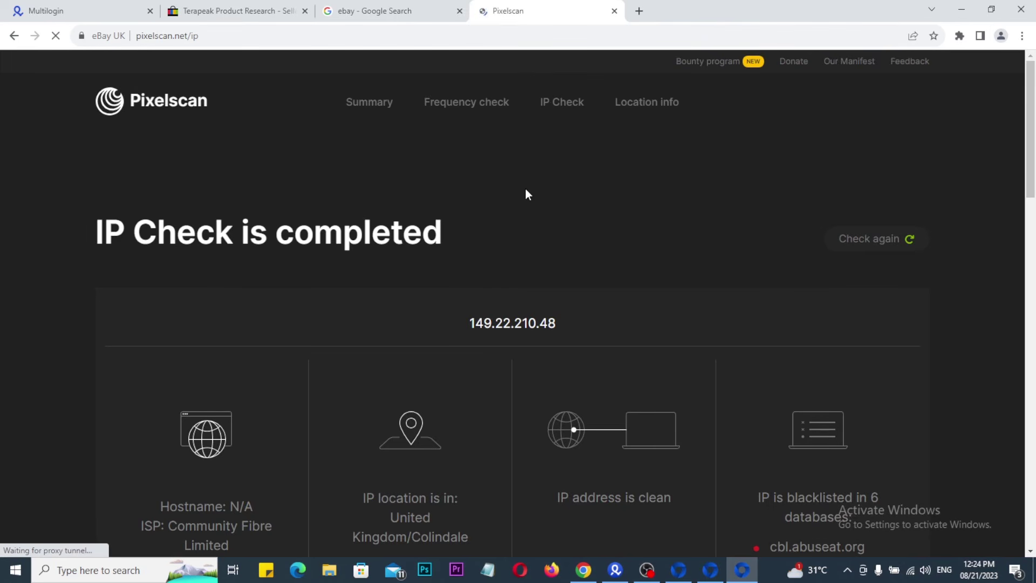
Examine the eBay UK profile's IP check, covering the user type by IP, the IP location and the address listing status.
scroll(526, 167, down, 1)
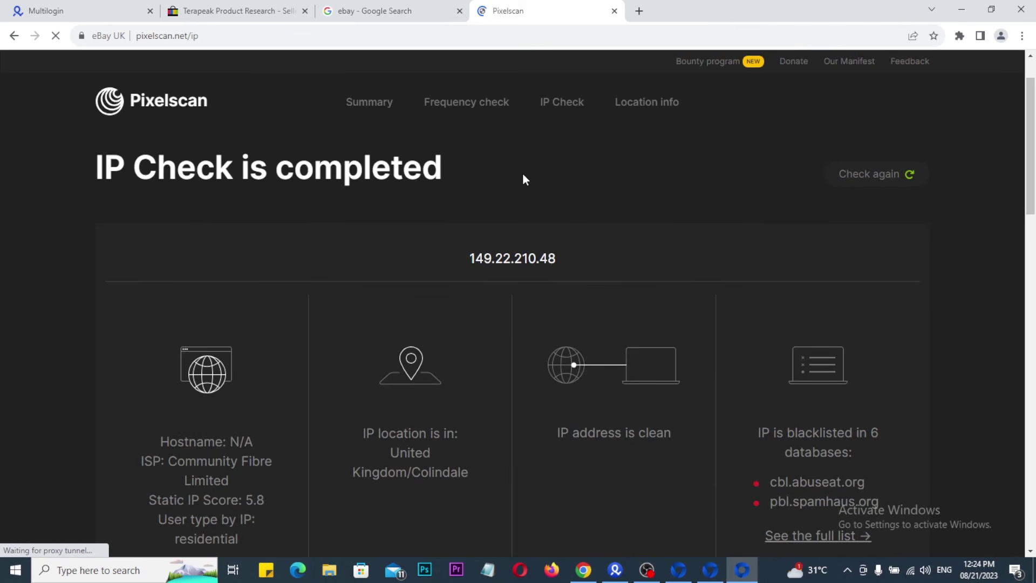
mouse_move(457, 236)
mouse_down()
mouse_move(561, 284)
mouse_move(603, 244)
mouse_up()
scroll(325, 287, down, 3)
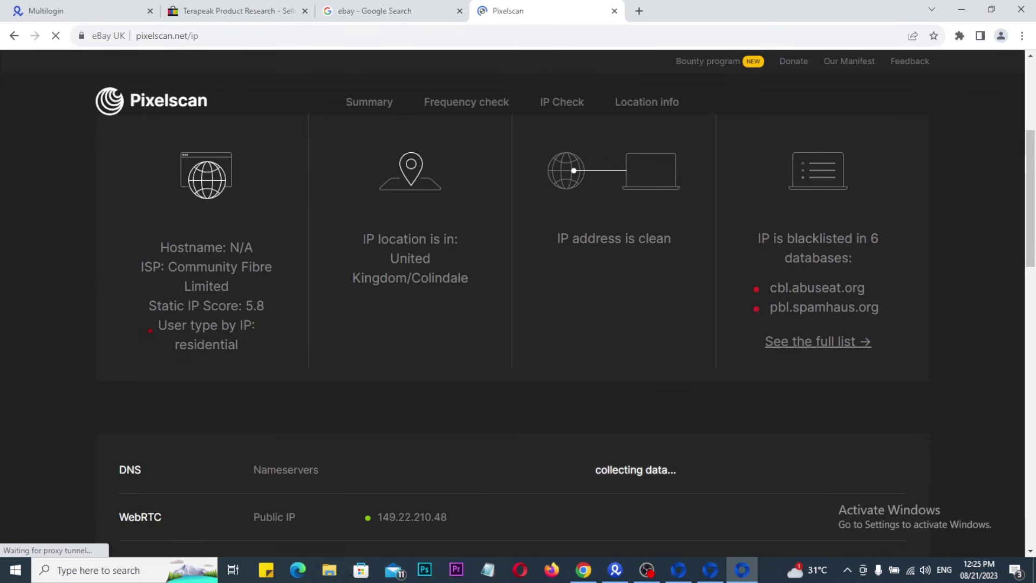
mouse_move(144, 315)
mouse_down()
mouse_move(282, 375)
mouse_move(266, 361)
mouse_move(291, 335)
mouse_up()
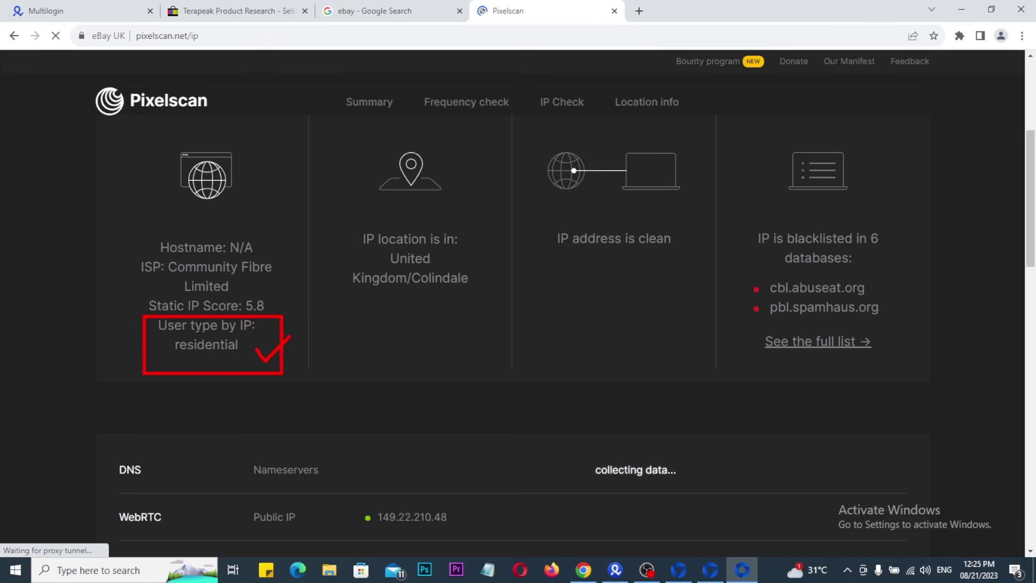
drag(343, 260, 512, 358)
mouse_move(527, 199)
mouse_down()
mouse_move(682, 304)
mouse_move(725, 351)
mouse_up()
mouse_move(586, 427)
mouse_down()
mouse_move(642, 304)
mouse_move(634, 290)
mouse_move(689, 338)
mouse_up()
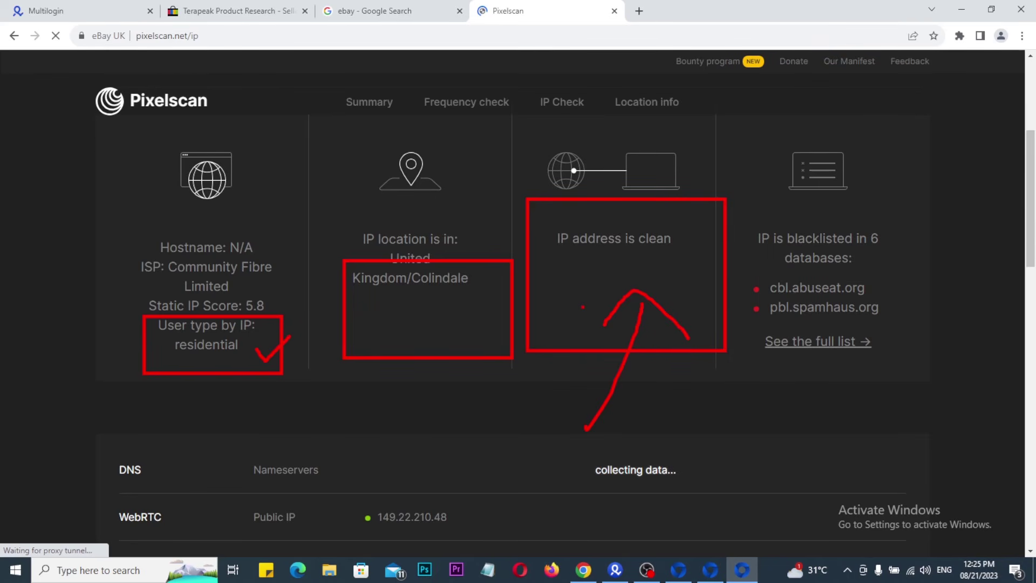
key(Escape)
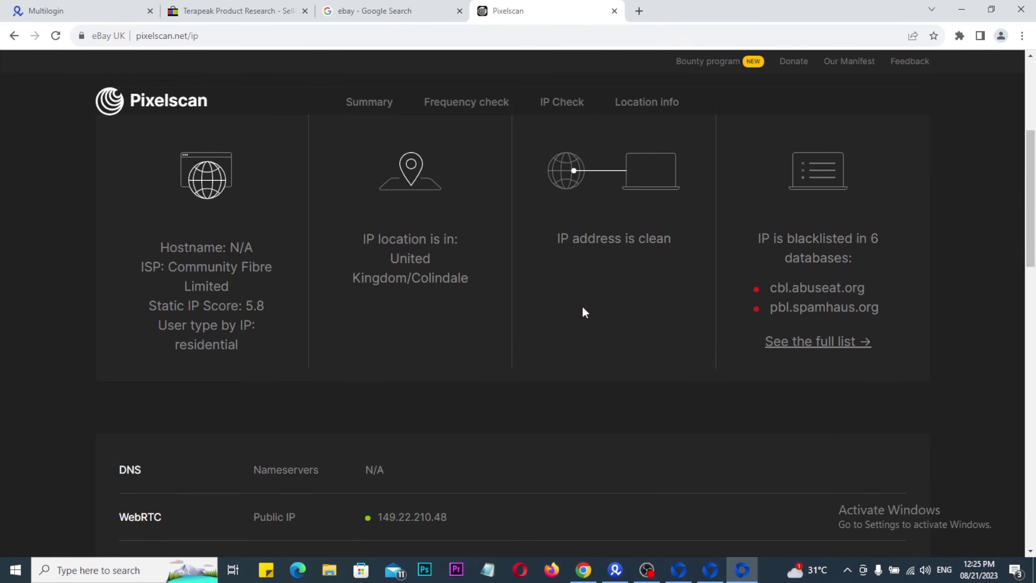
scroll(444, 324, up, 5)
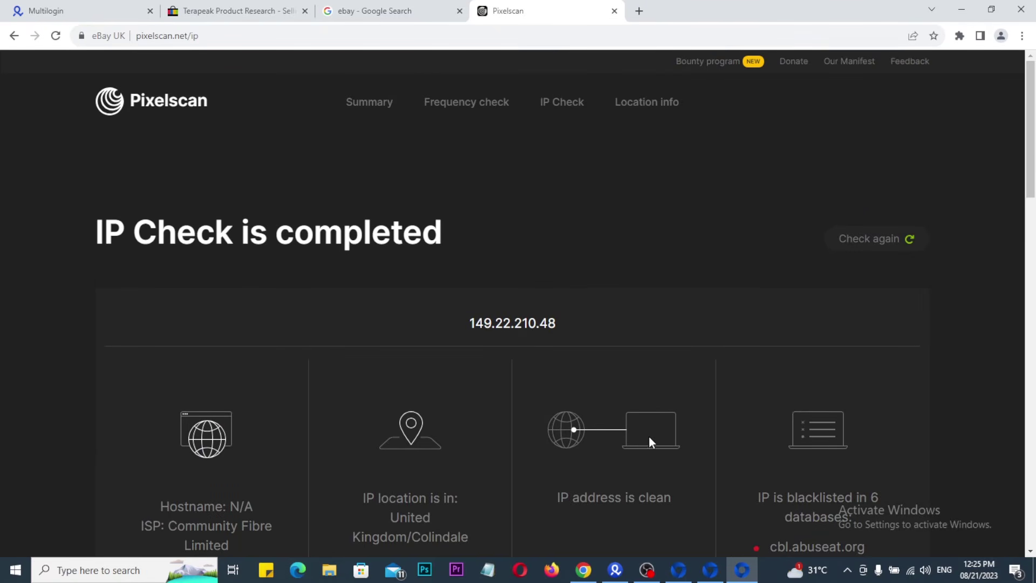
Shrink the eBay UK and Regular proxy 2 windows from full screen and shift the latter aside to compare their Pixelscan results.
click(990, 10)
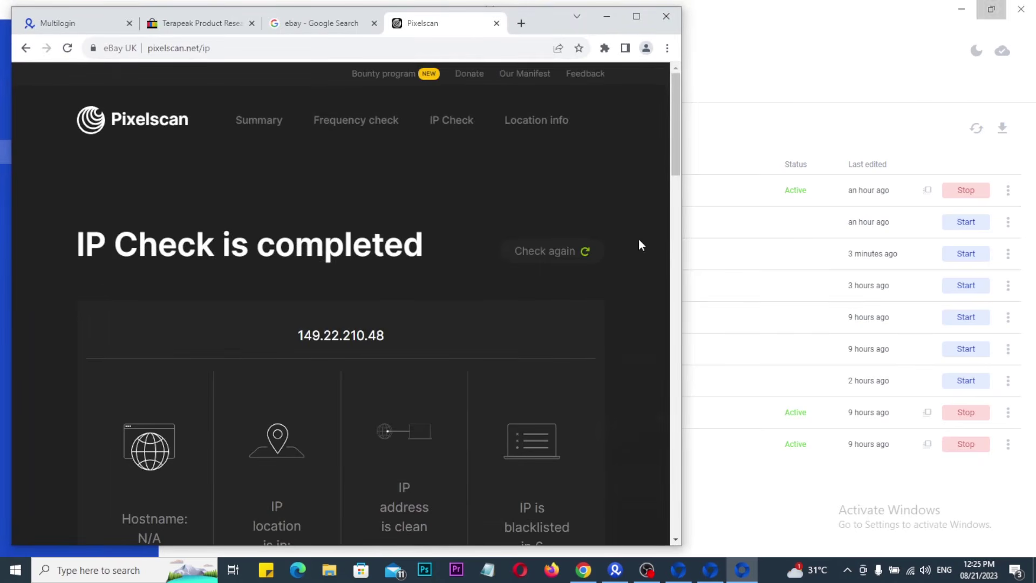
click(709, 569)
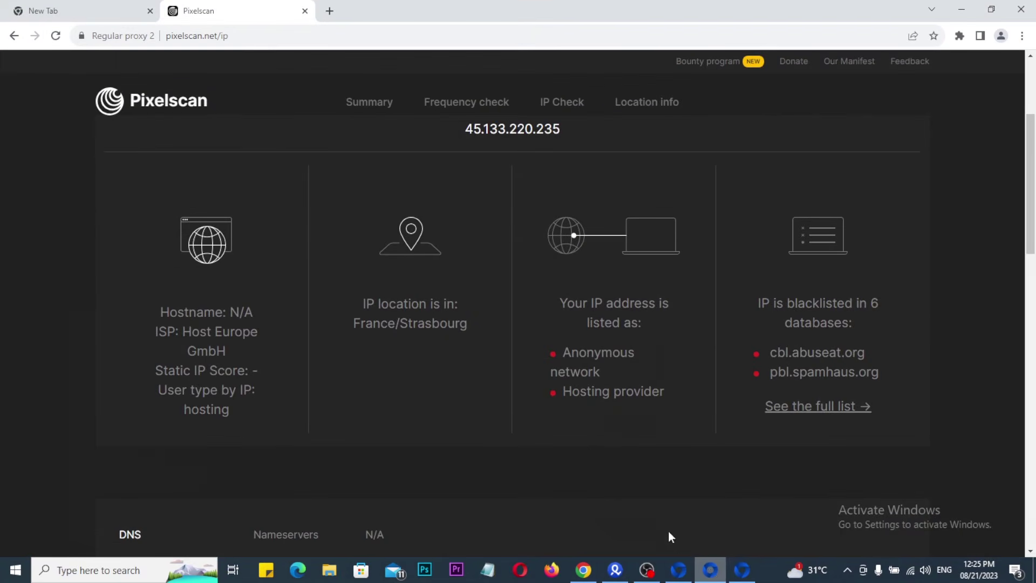
click(991, 9)
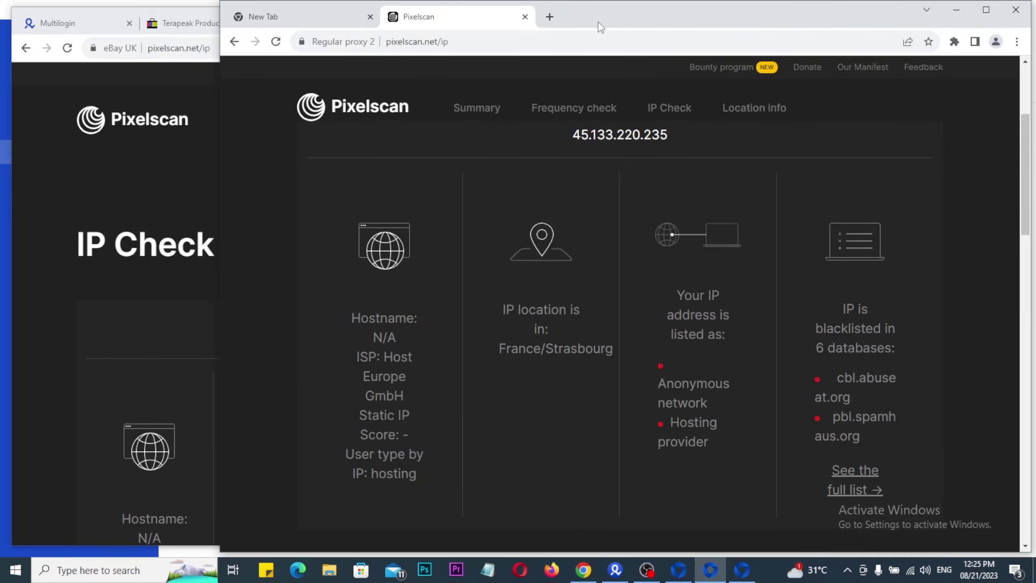
drag(620, 21, 767, 20)
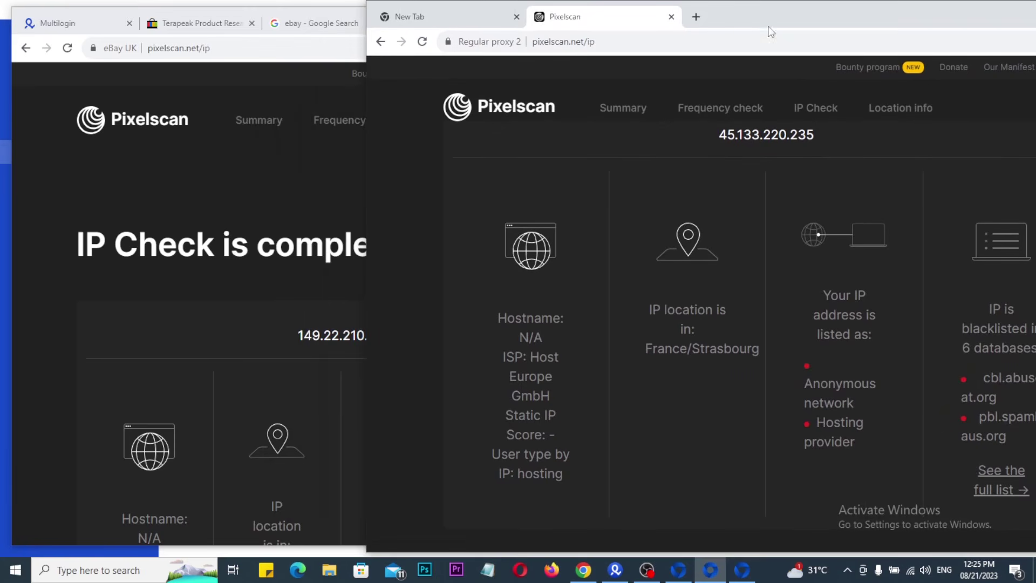
scroll(785, 386, down, 1)
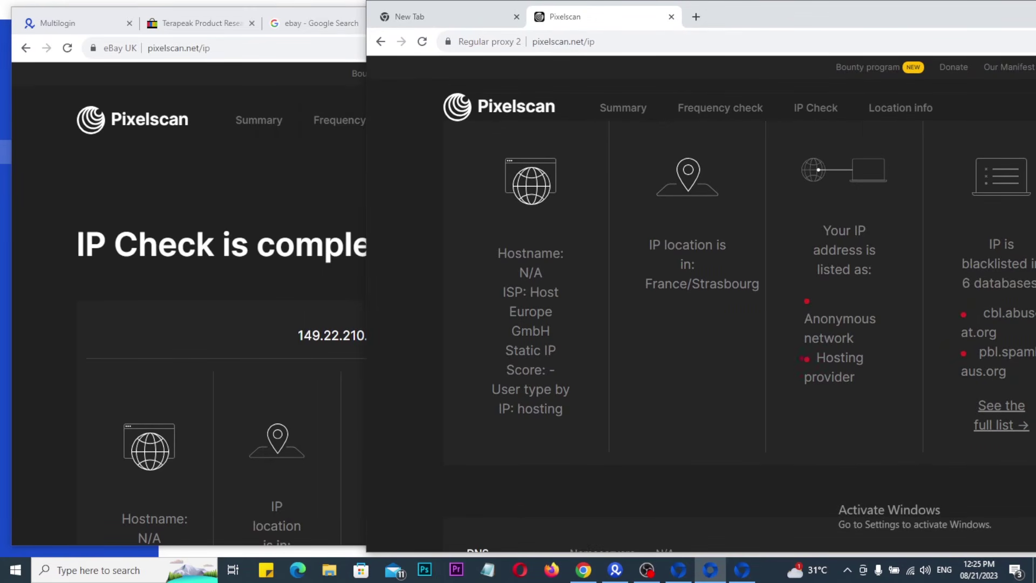
mouse_move(782, 282)
mouse_down()
mouse_move(878, 339)
mouse_move(879, 402)
mouse_up()
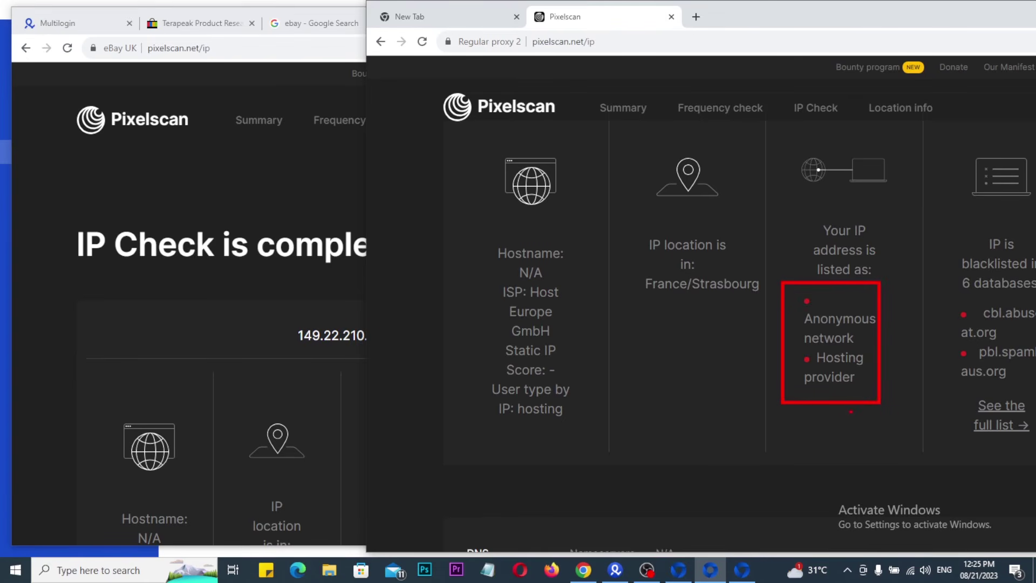
Narrow the Regular proxy 2 window to uncover the eBay UK profile's Pixelscan IP check results beside it.
mouse_move(811, 447)
mouse_down()
mouse_move(821, 417)
mouse_move(853, 425)
mouse_up()
key(Escape)
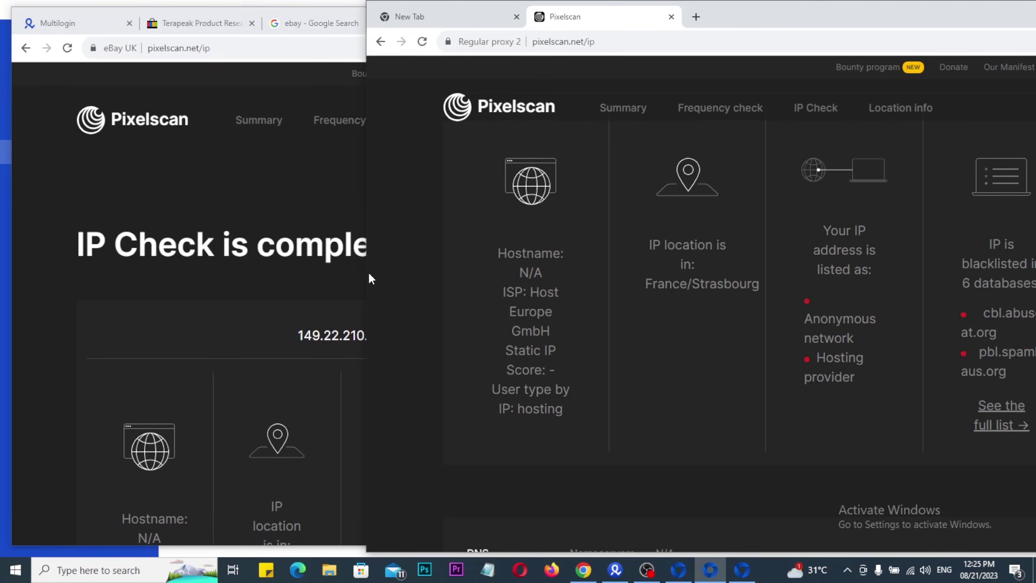
drag(363, 273, 589, 283)
scroll(347, 287, down, 3)
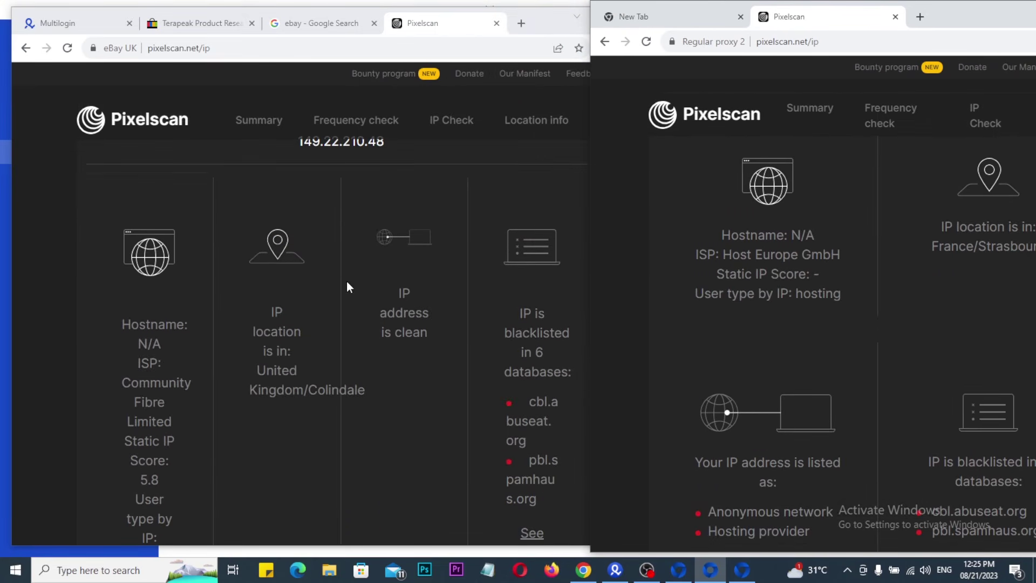
scroll(356, 337, down, 2)
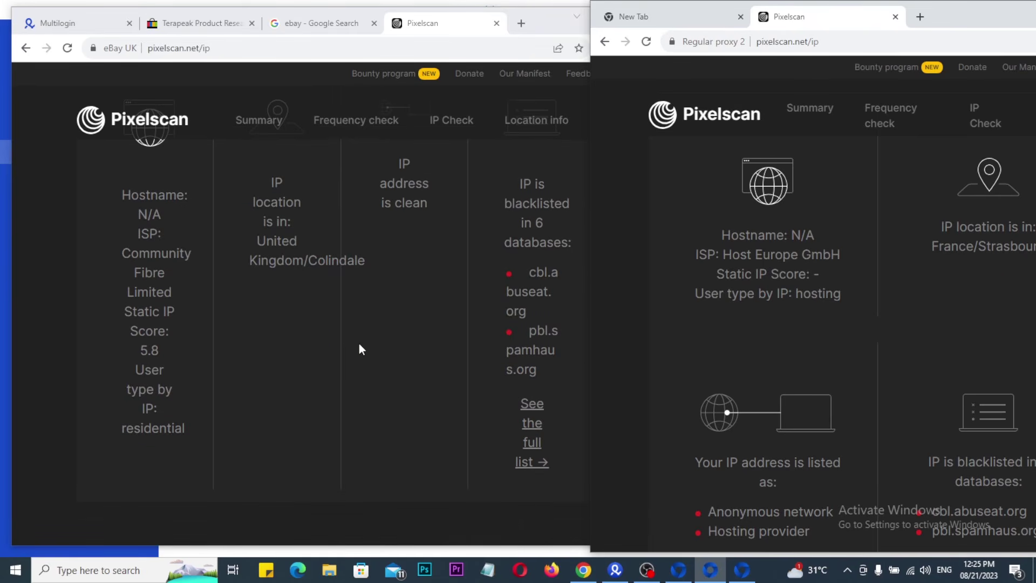
Compare the user type by IP in the eBay UK profile's Pixelscan results with that of Regular proxy 2.
drag(103, 378, 213, 458)
mouse_move(215, 413)
mouse_down()
mouse_move(228, 442)
mouse_move(306, 376)
mouse_up()
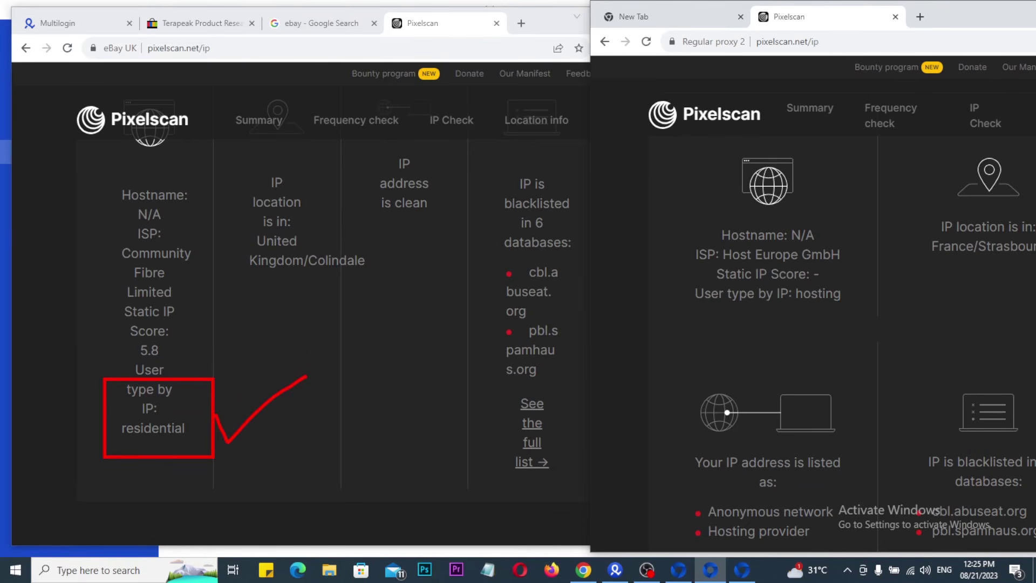
mouse_move(696, 398)
mouse_down()
mouse_move(777, 336)
mouse_move(1032, 388)
mouse_move(739, 518)
mouse_move(684, 400)
mouse_up()
key(Escape)
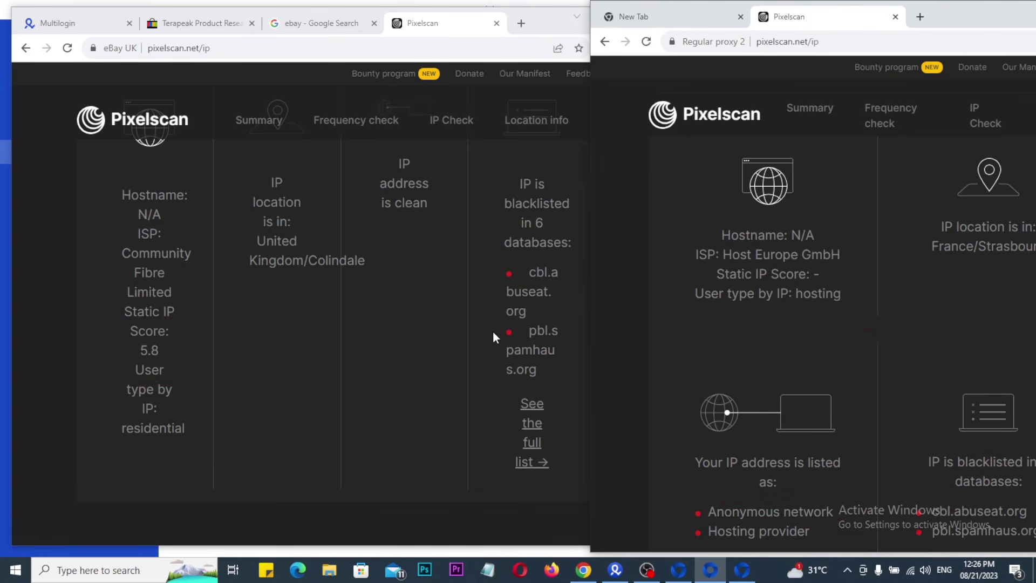
Show the eBay UK profile's What is My IP page, and minimize that browser window to reveal the Multilogin profile list.
click(98, 31)
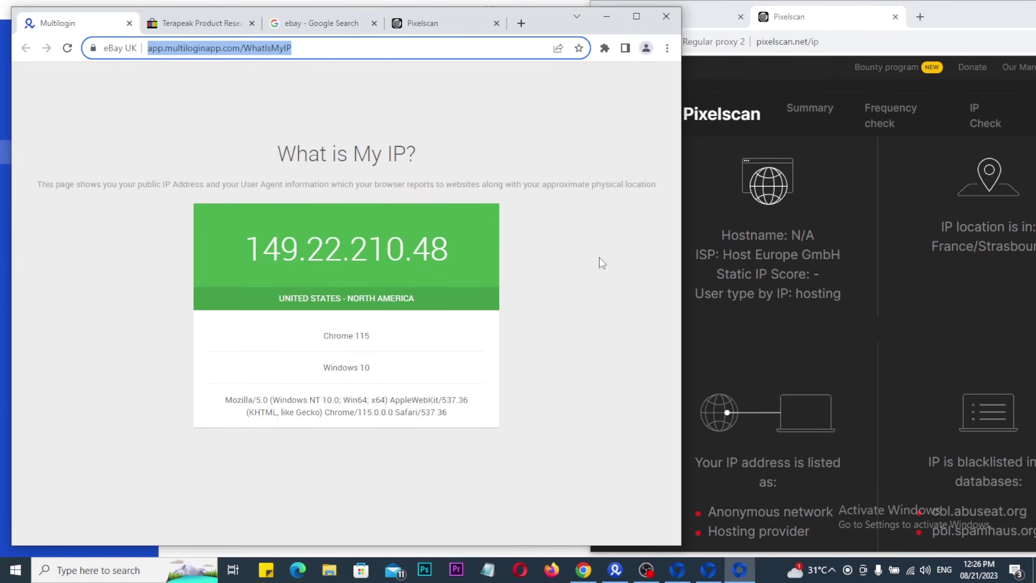
click(599, 24)
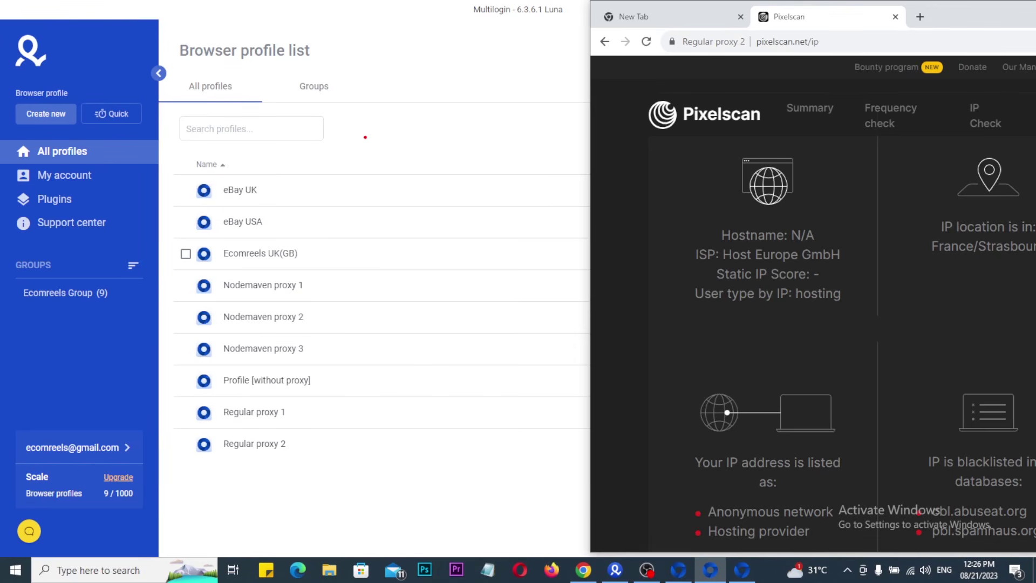
drag(349, 95, 526, 201)
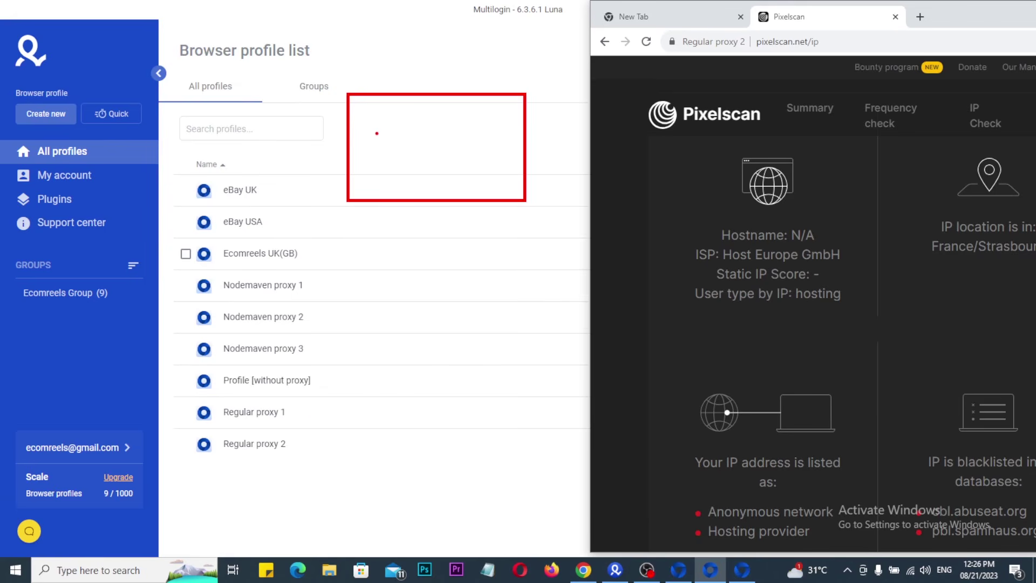
mouse_move(372, 130)
mouse_down()
mouse_move(388, 129)
mouse_move(367, 178)
mouse_move(419, 180)
mouse_up()
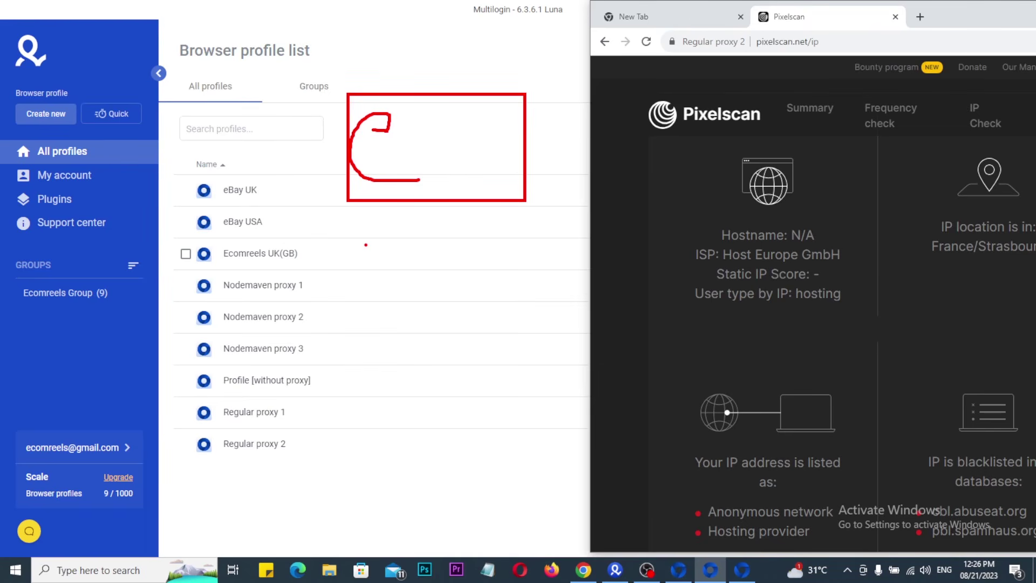
key(Escape)
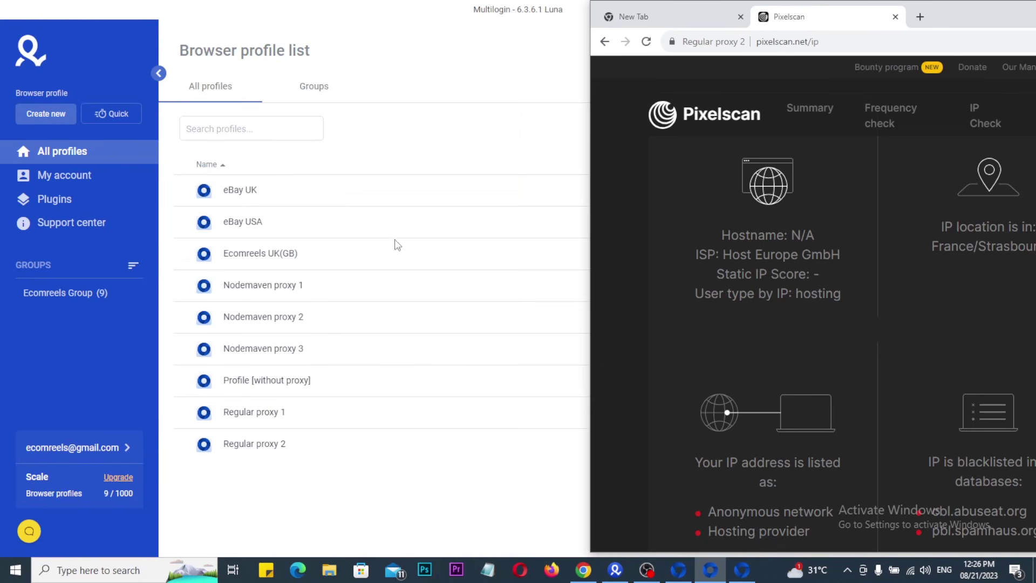